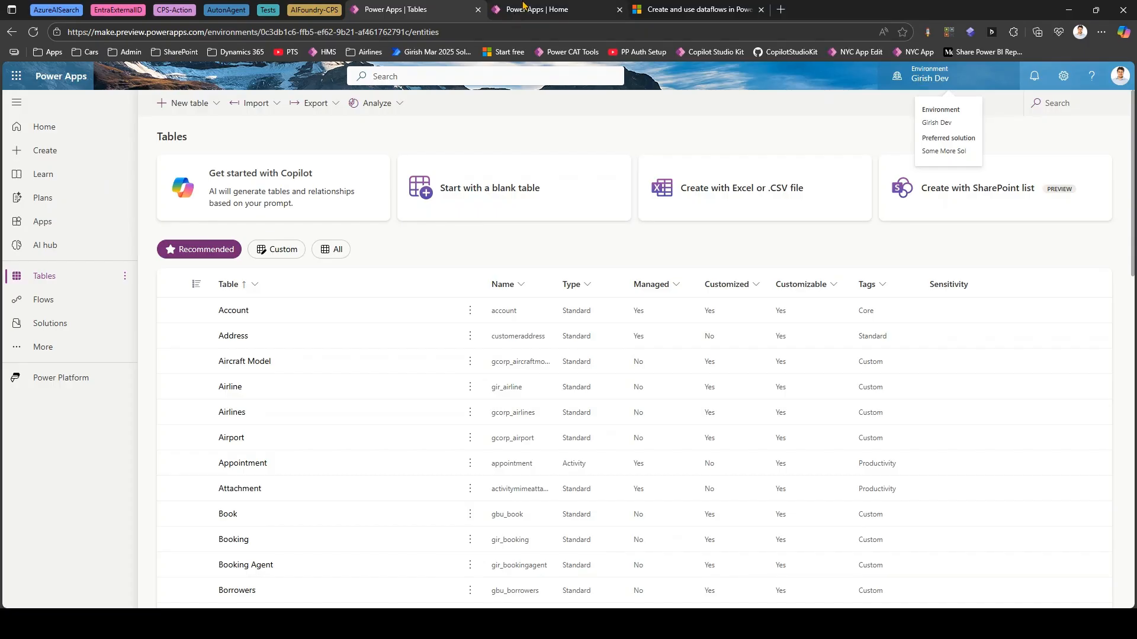
# - Open the Contact table in the Dev environment and look through its existing rows
pyautogui.click(524, 6)
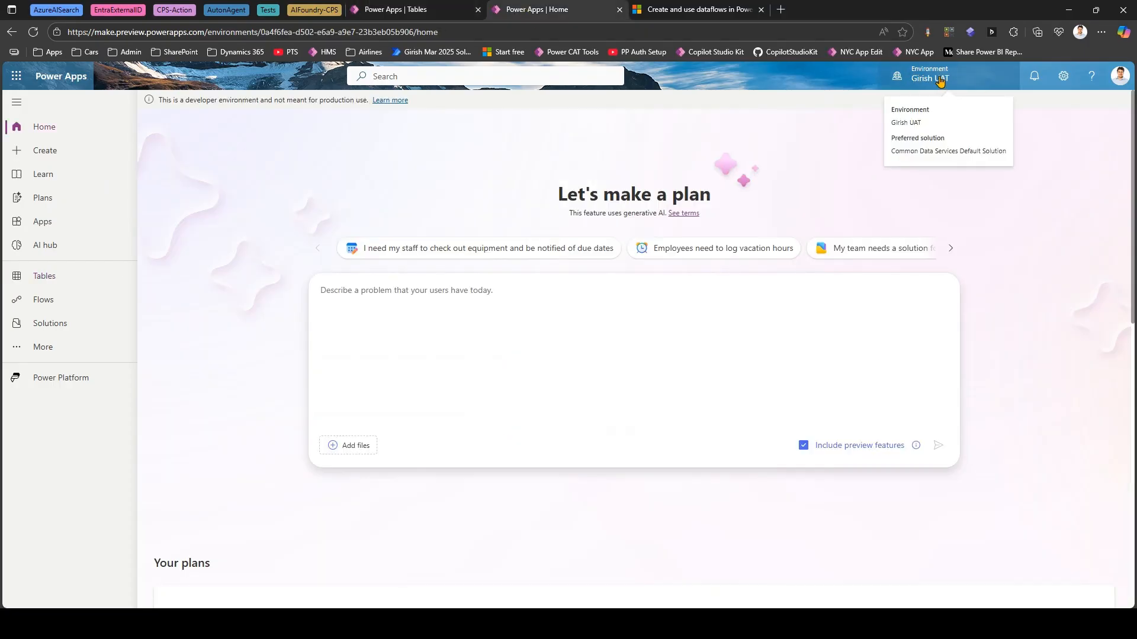
pyautogui.click(382, 11)
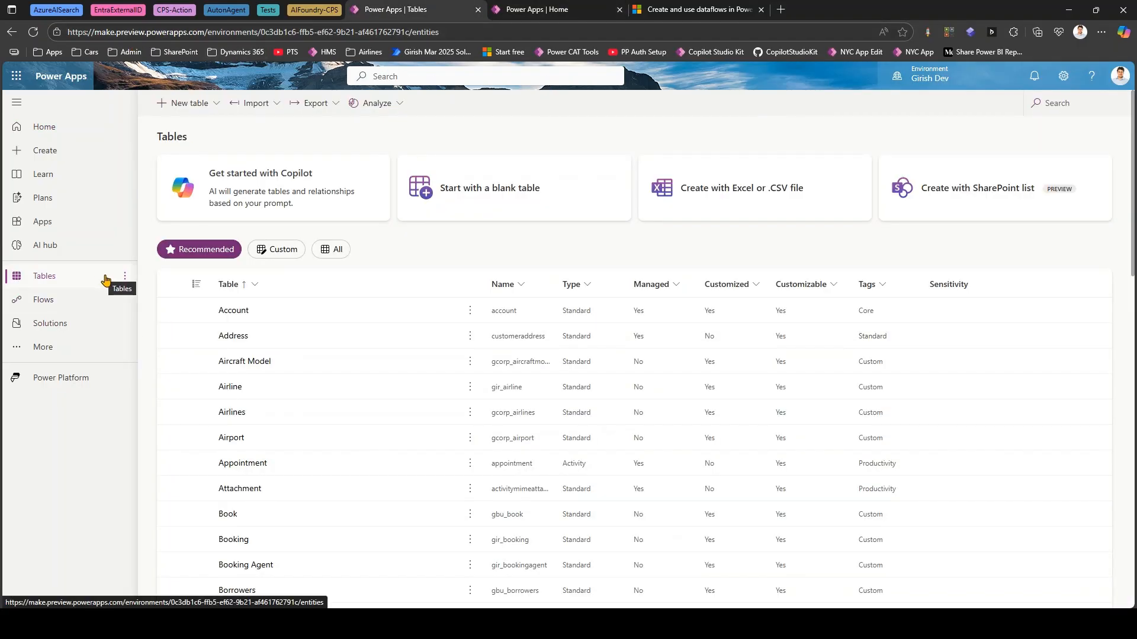
pyautogui.scroll(-2, 286, 372)
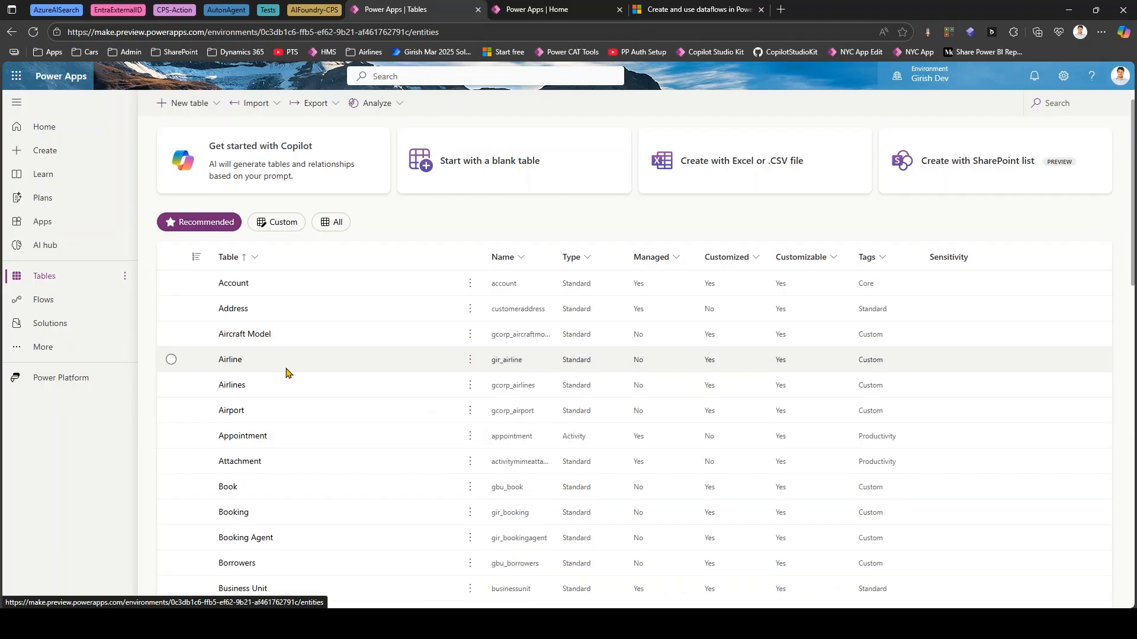
pyautogui.scroll(-2, 286, 372)
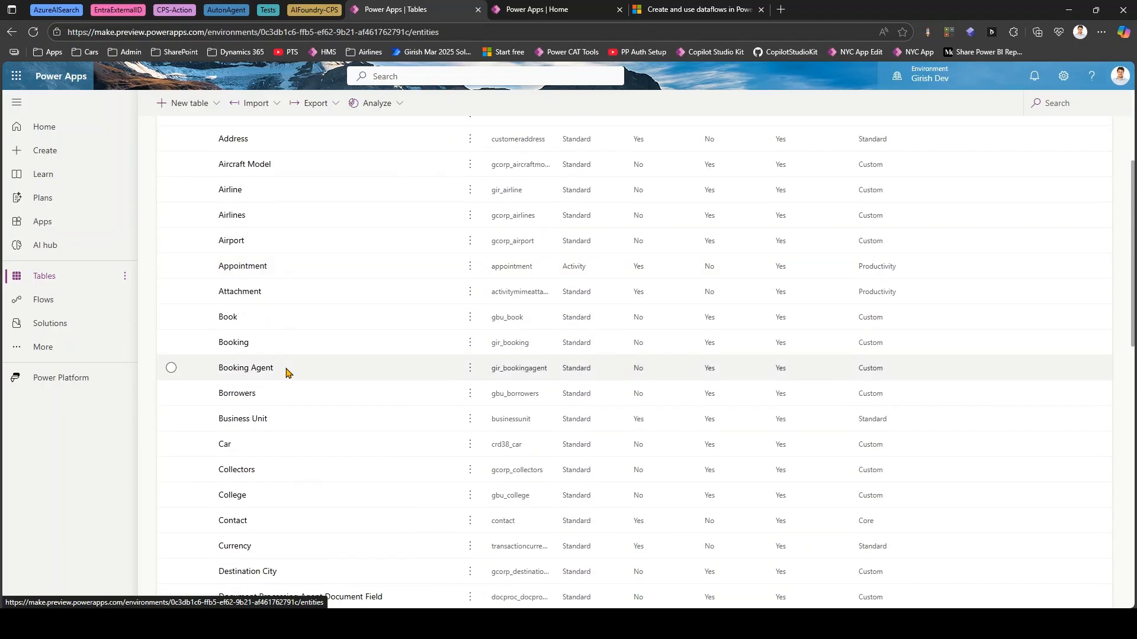
pyautogui.scroll(-2, 286, 372)
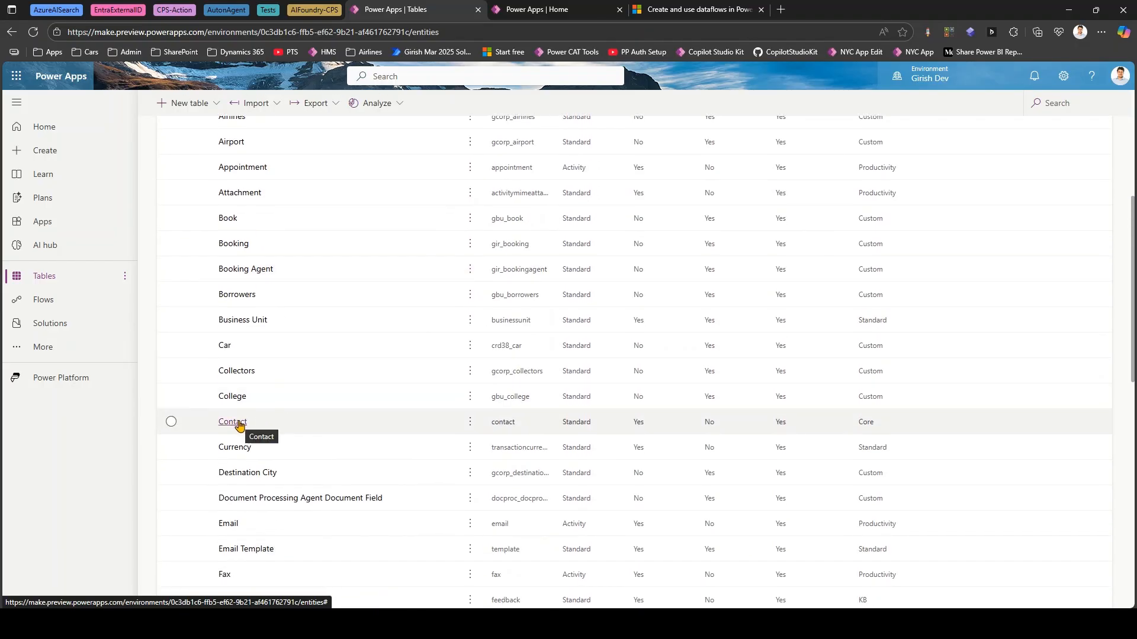
pyautogui.click(239, 426)
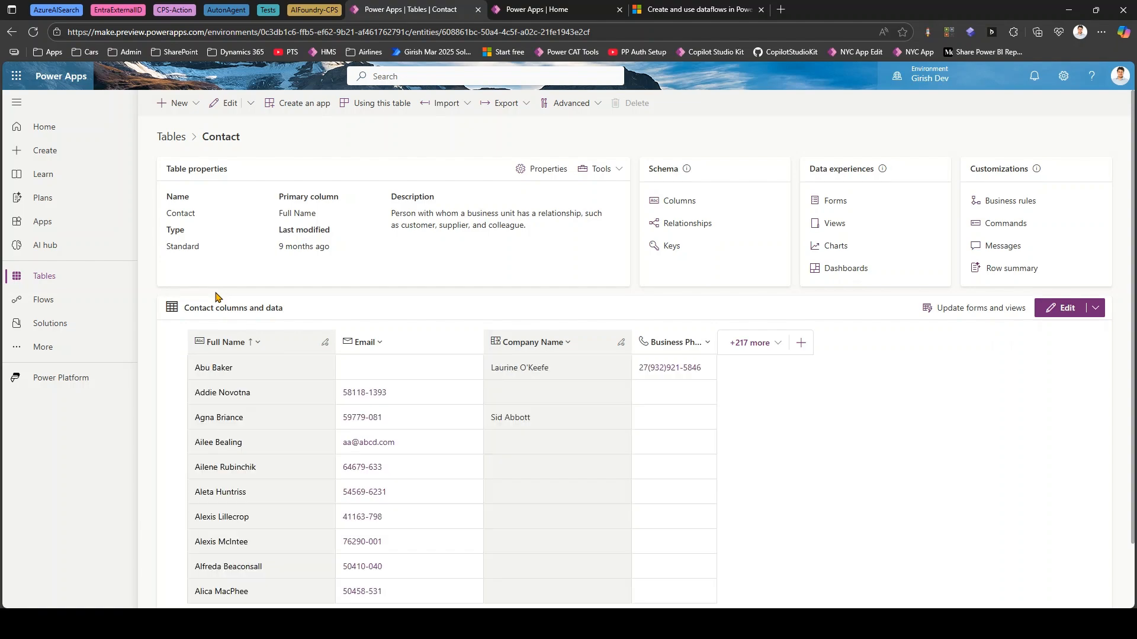
pyautogui.scroll(-2, 241, 401)
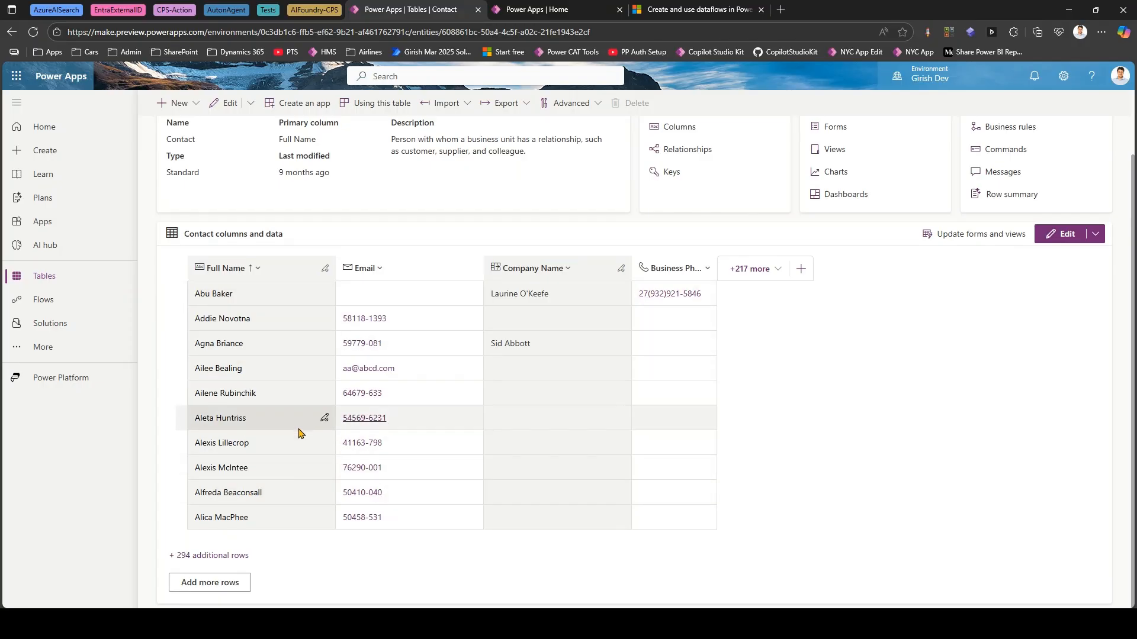
pyautogui.scroll(2, 305, 426)
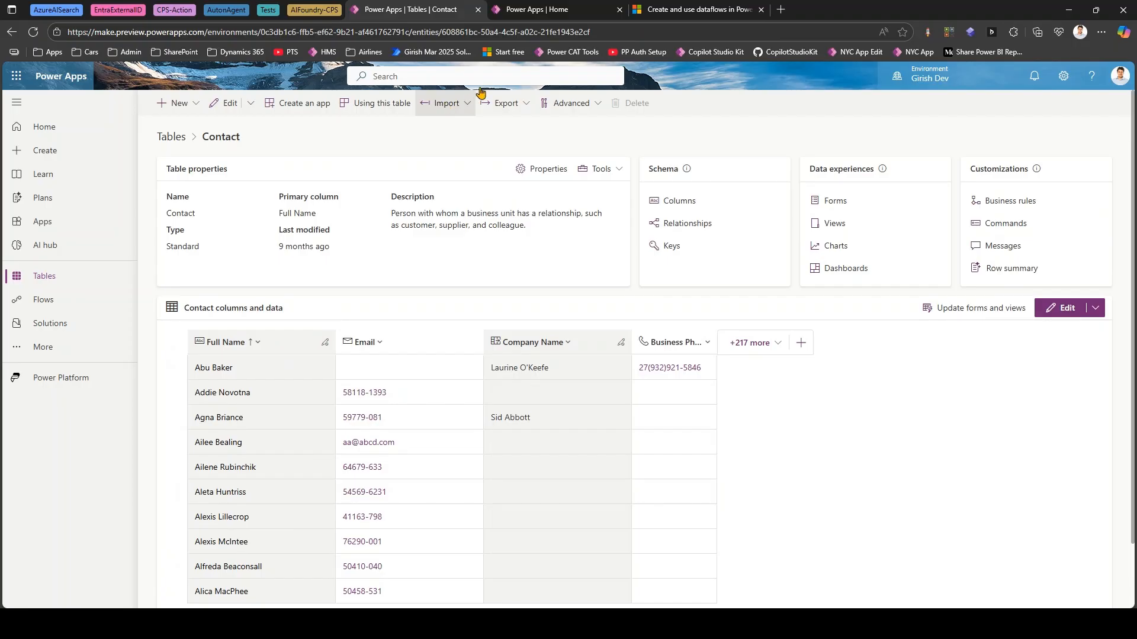
# - Open the Contact table in the UAT environment to check its data
pyautogui.click(530, 17)
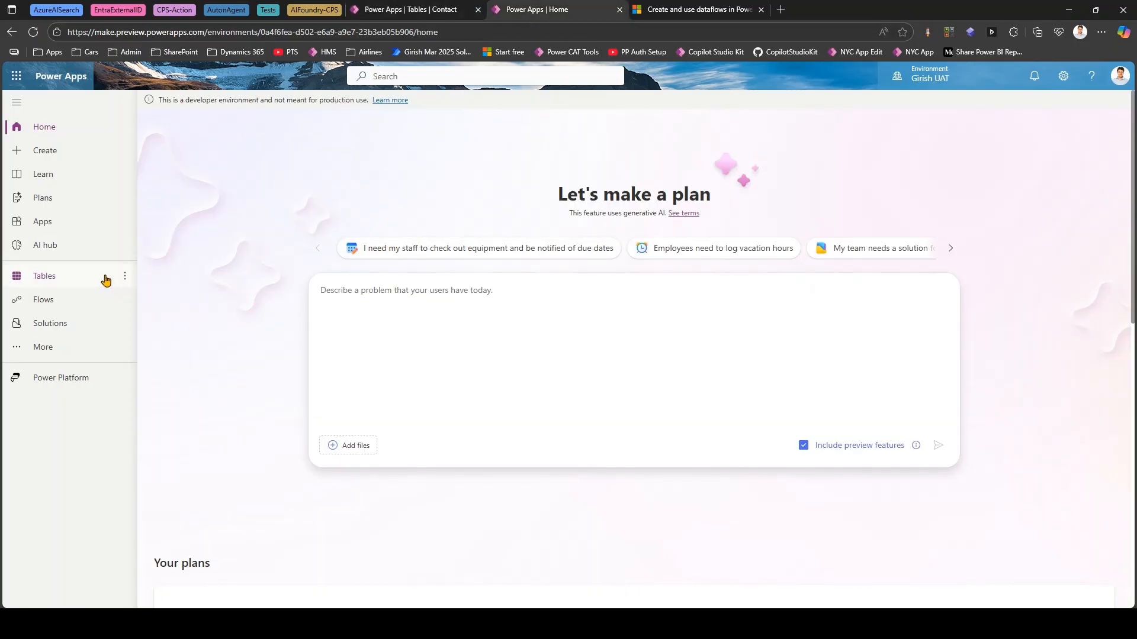
pyautogui.click(89, 278)
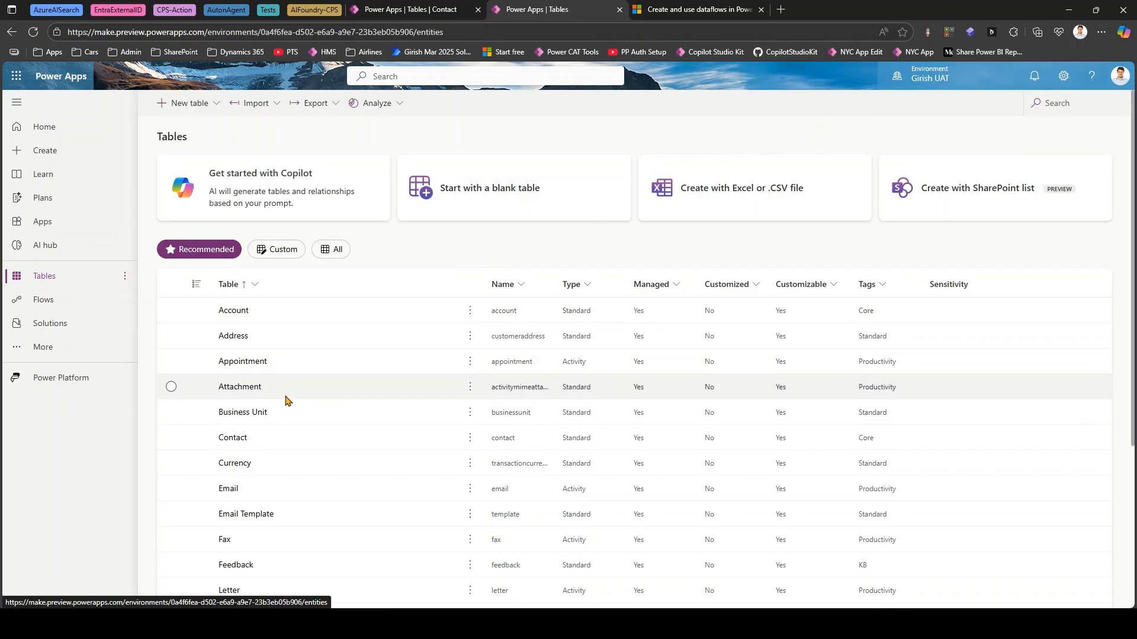
pyautogui.click(236, 437)
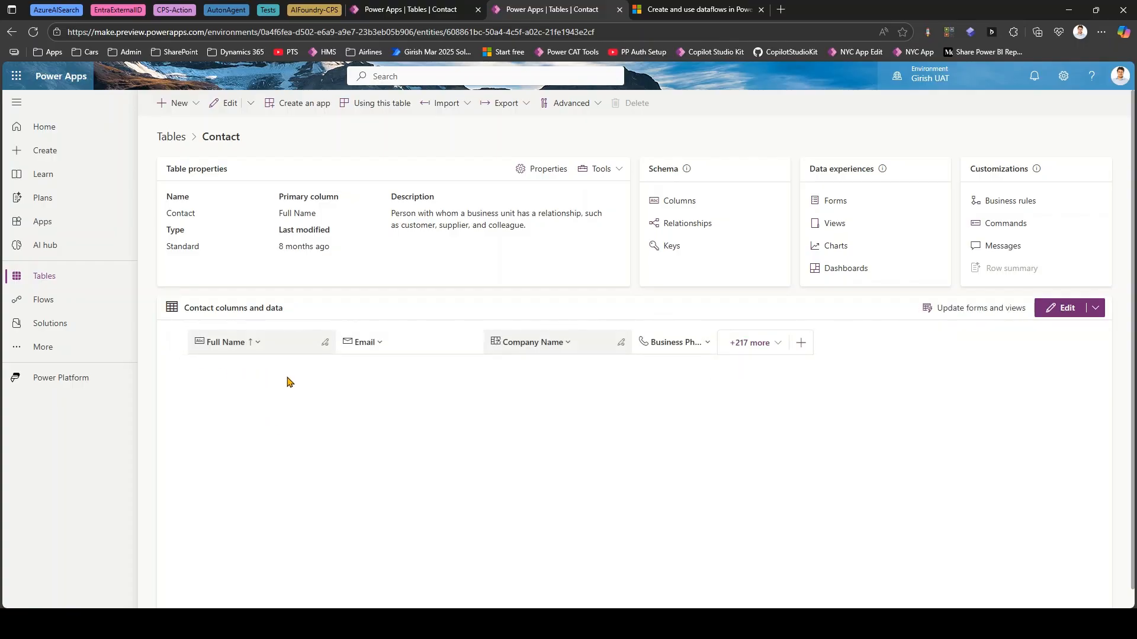
# - View the Dev Contact table's definition through its API link, highlight the base Web API address, and close the page
pyautogui.click(418, 8)
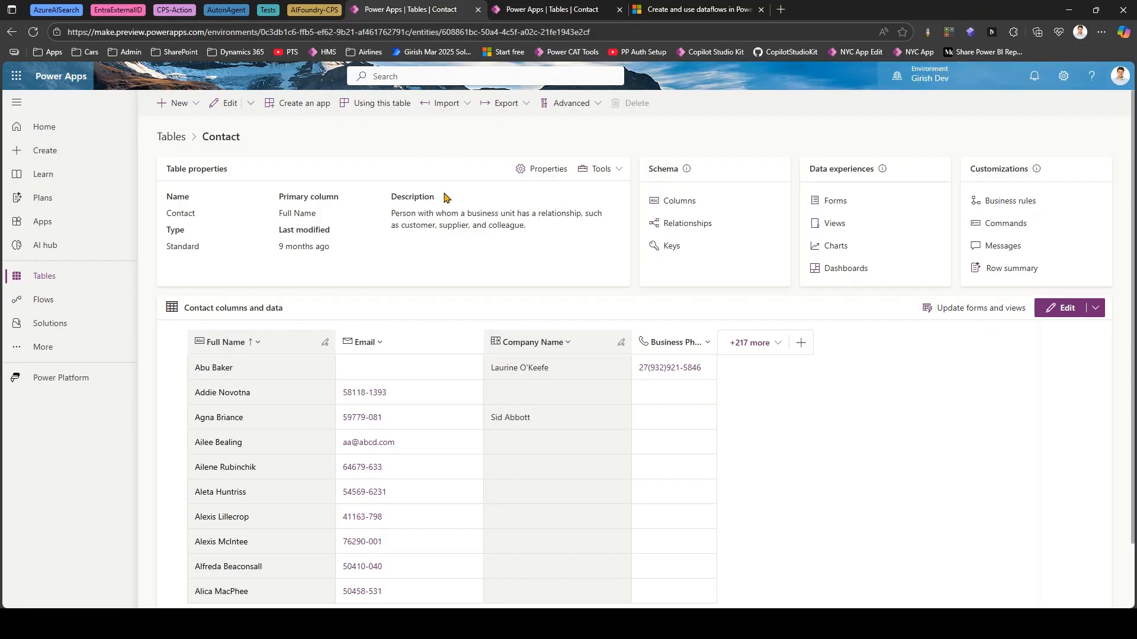
pyautogui.click(616, 173)
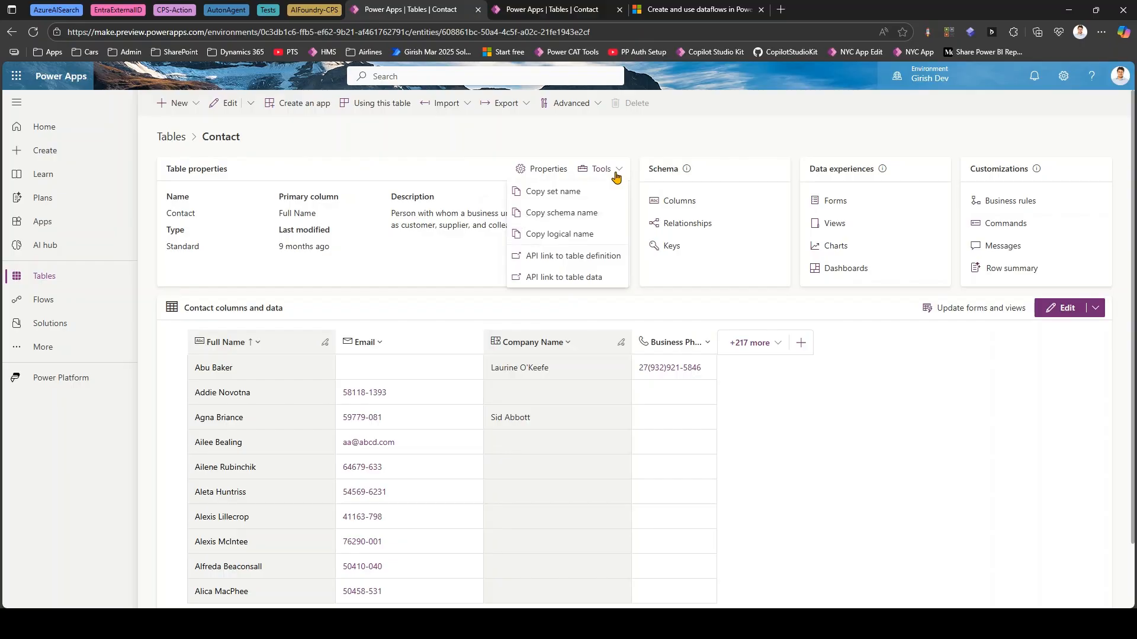
pyautogui.click(526, 258)
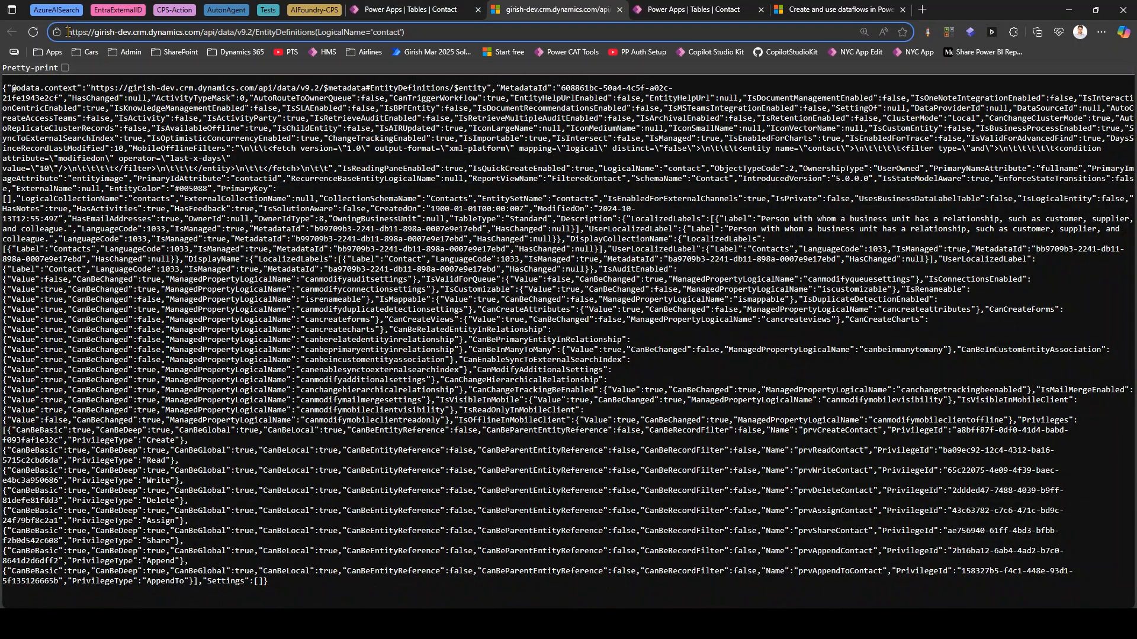
pyautogui.moveTo(68, 31); pyautogui.dragTo(266, 28)
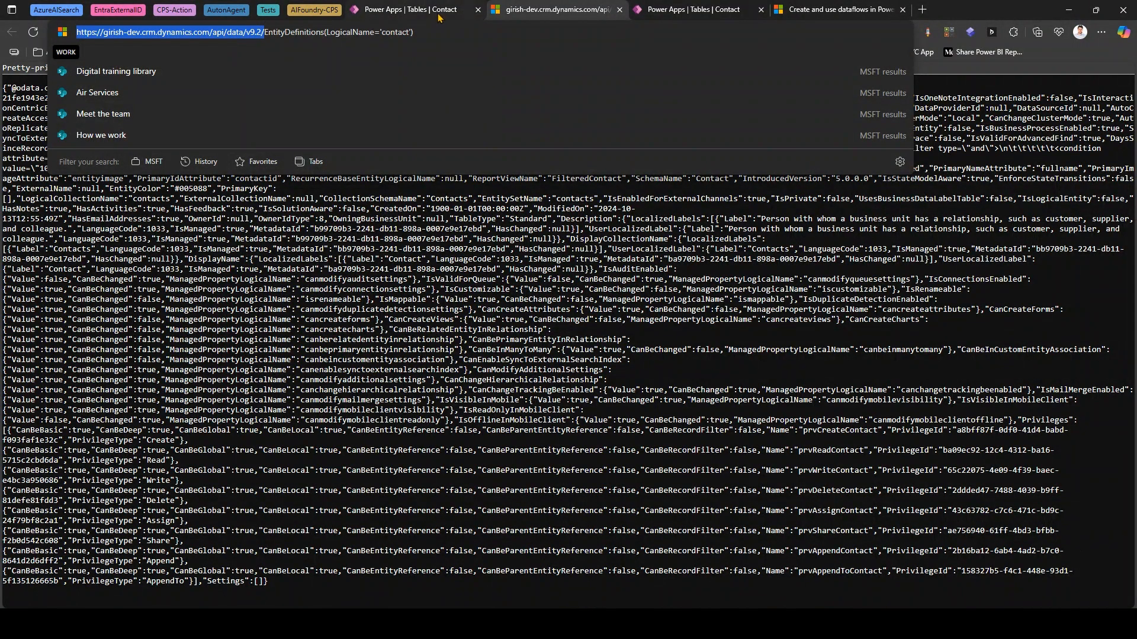
pyautogui.click(620, 10)
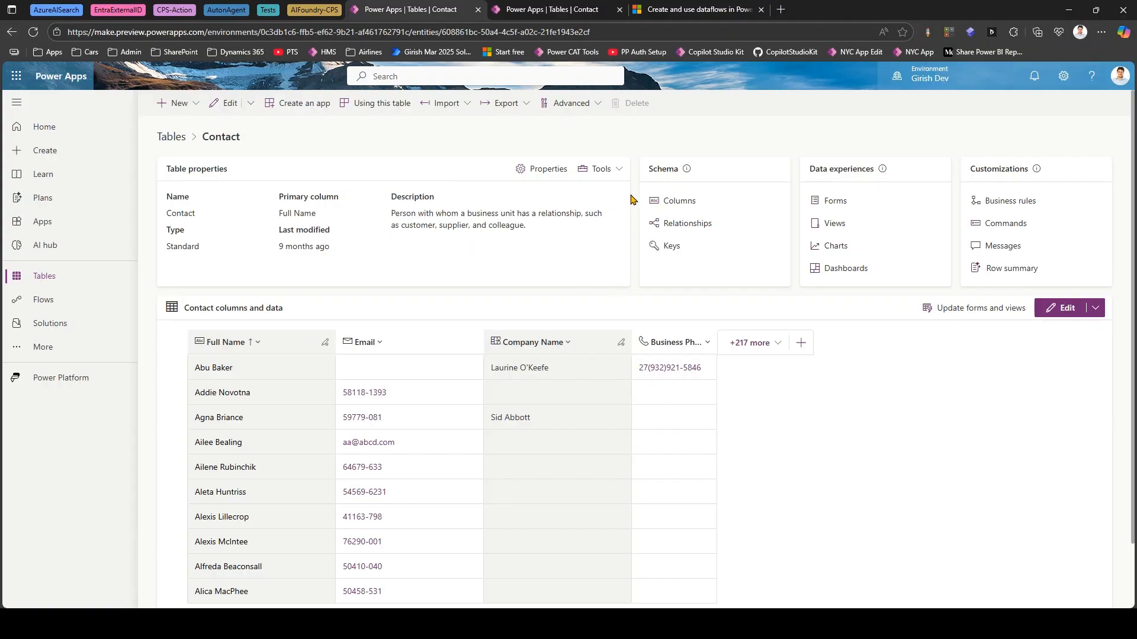
# - View the Dev Contact table's records through the API link to table data, and close the page
pyautogui.click(619, 168)
pyautogui.click(587, 277)
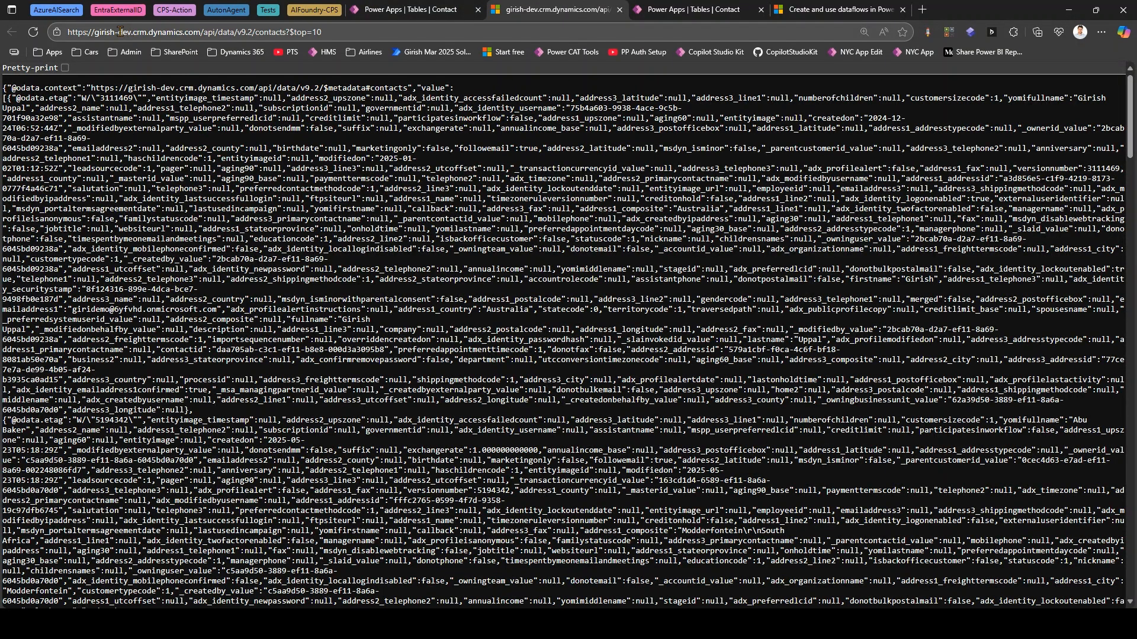
pyautogui.scroll(-15, 229, 238)
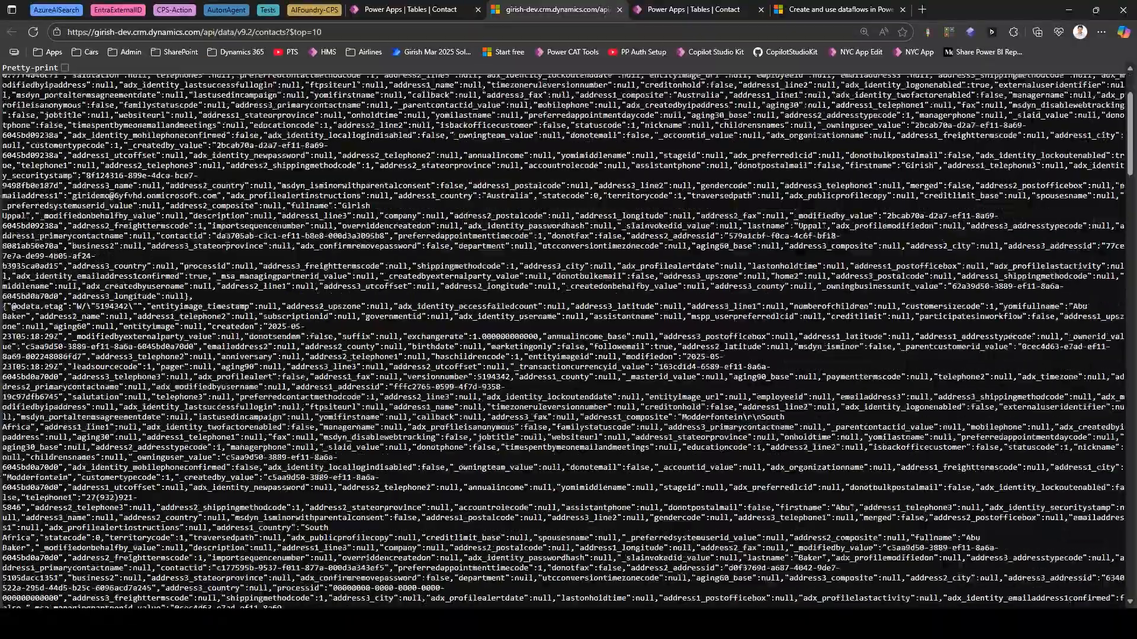
pyautogui.scroll(10, 228, 238)
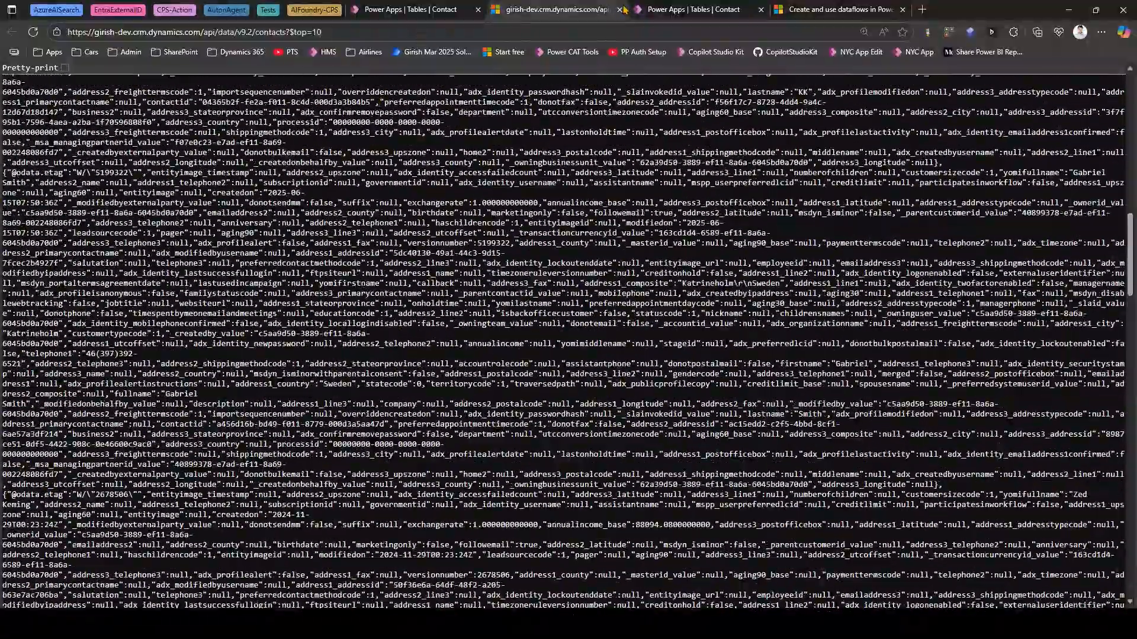
pyautogui.click(619, 10)
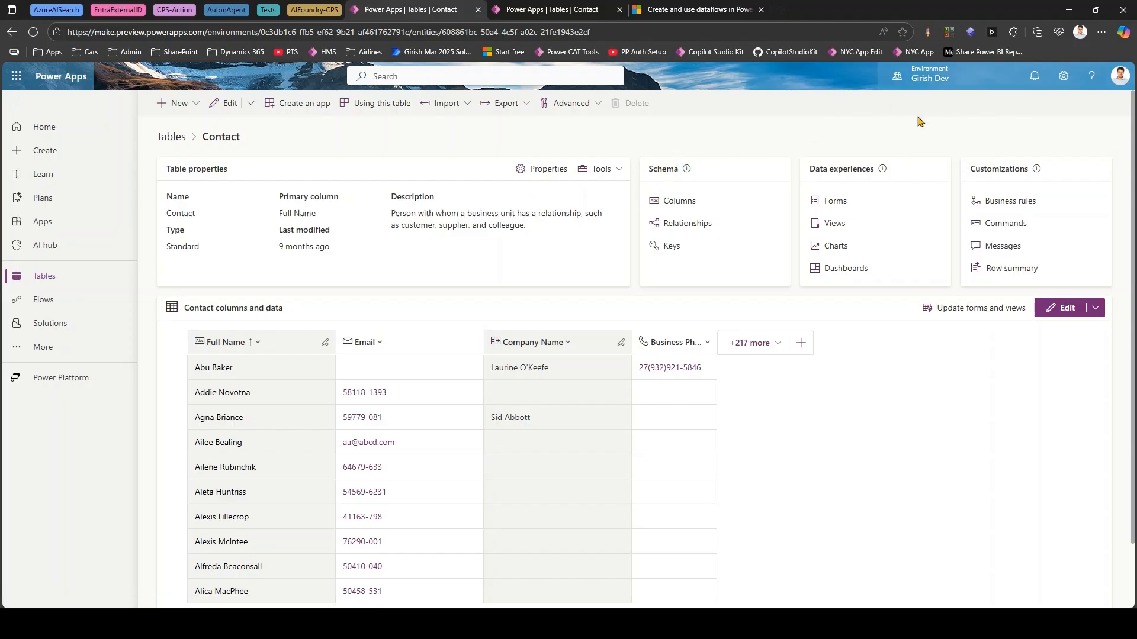
# - Open the Dev environment's developer resources and select the full Web API endpoint address
pyautogui.click(1063, 77)
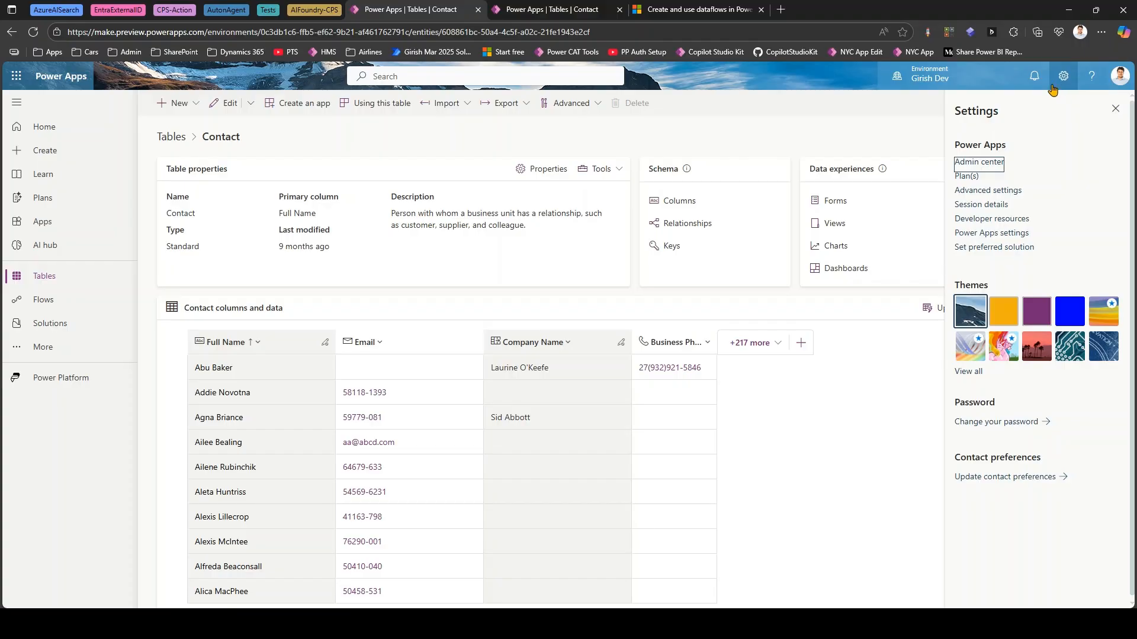
pyautogui.click(990, 219)
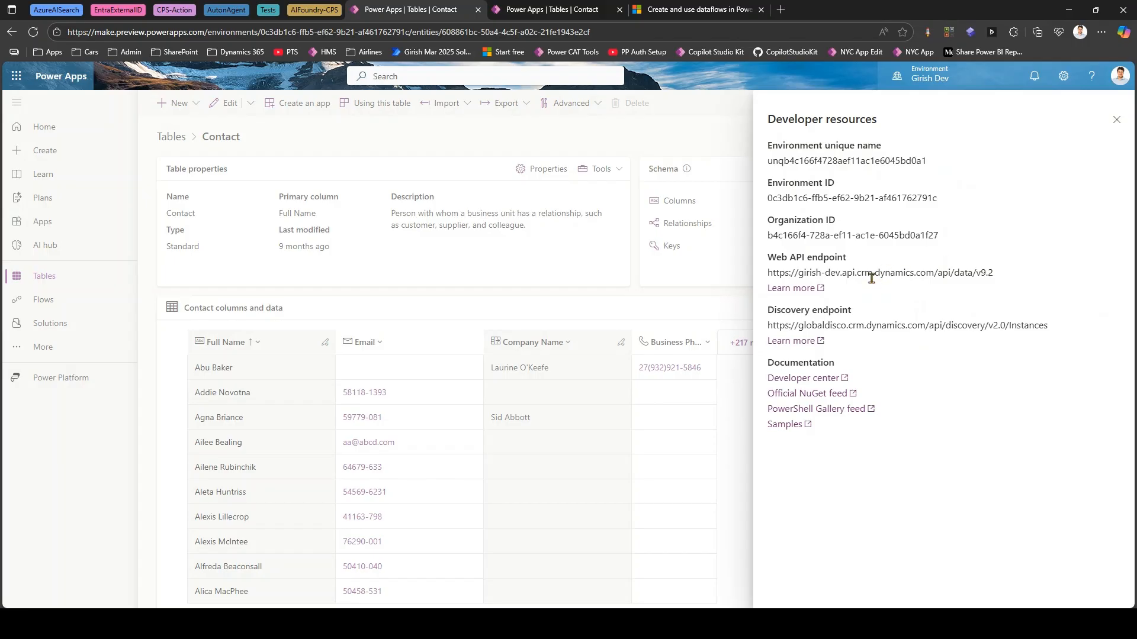
pyautogui.moveTo(994, 276); pyautogui.dragTo(758, 276)
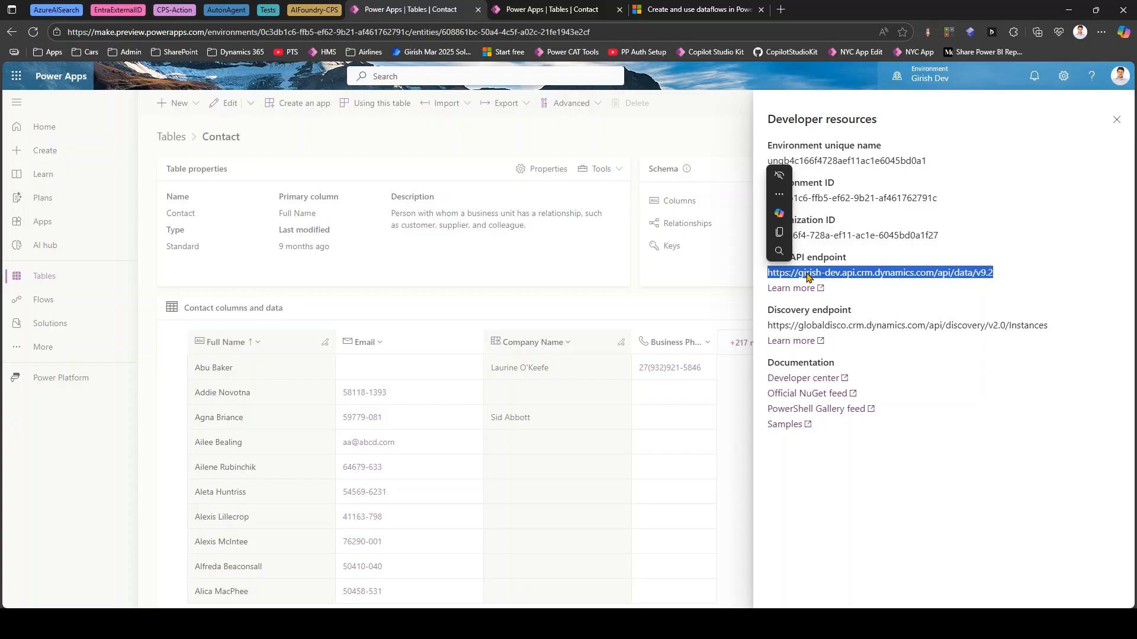
pyautogui.click(833, 276)
pyautogui.moveTo(998, 276); pyautogui.dragTo(766, 277)
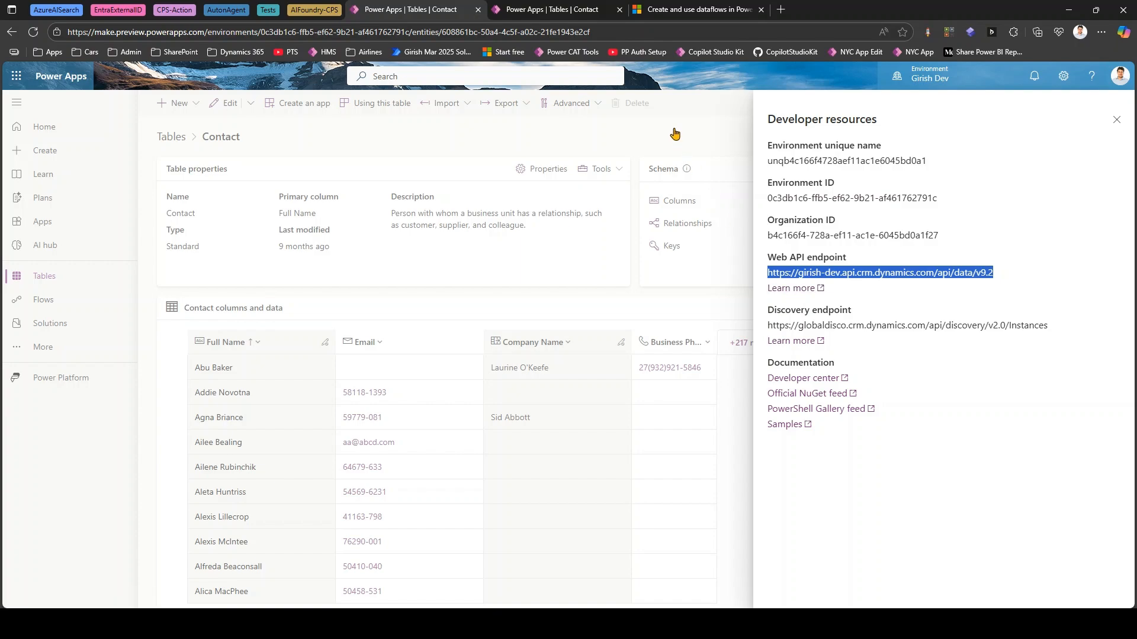
# - Open Dataflows in the UAT environment, check All Dataflows, and return to My Dataflows
pyautogui.click(546, 11)
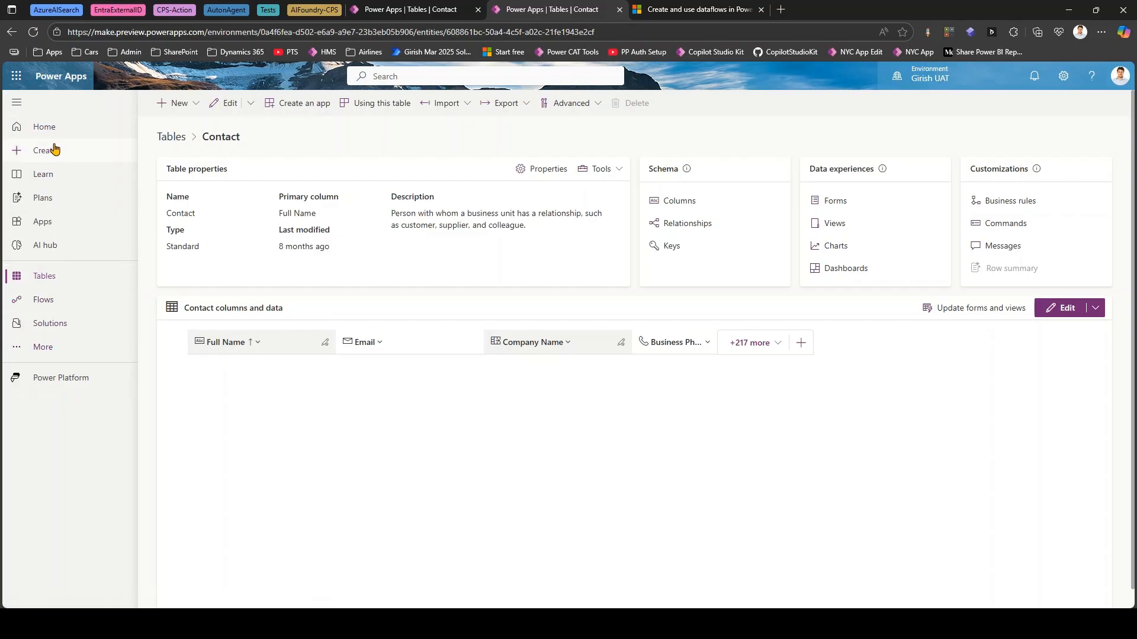
pyautogui.click(54, 354)
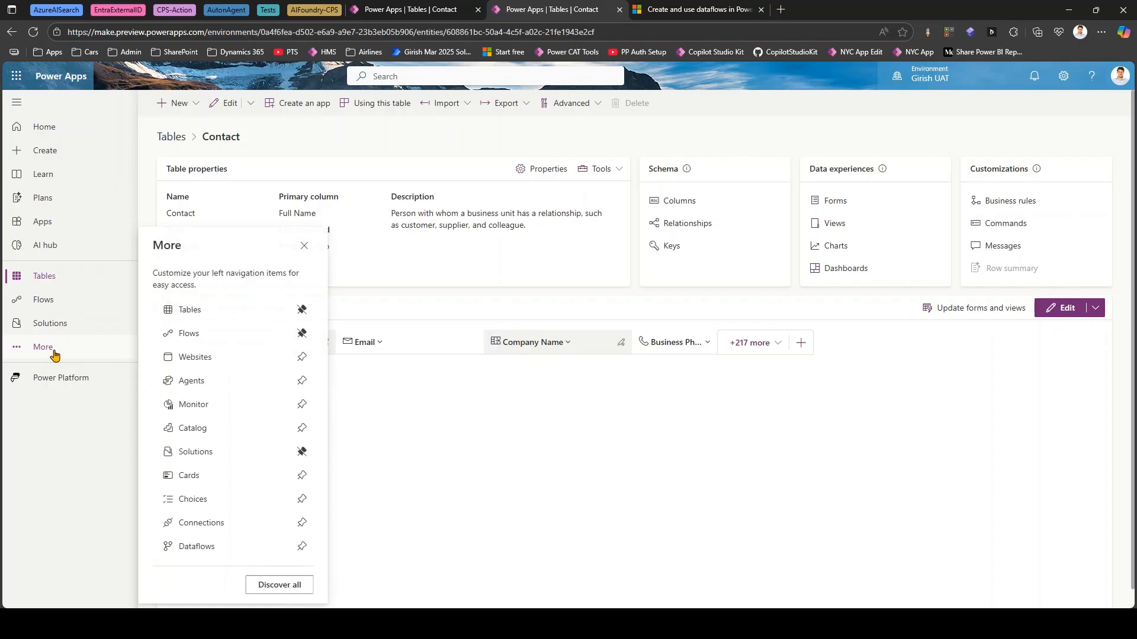
pyautogui.click(185, 546)
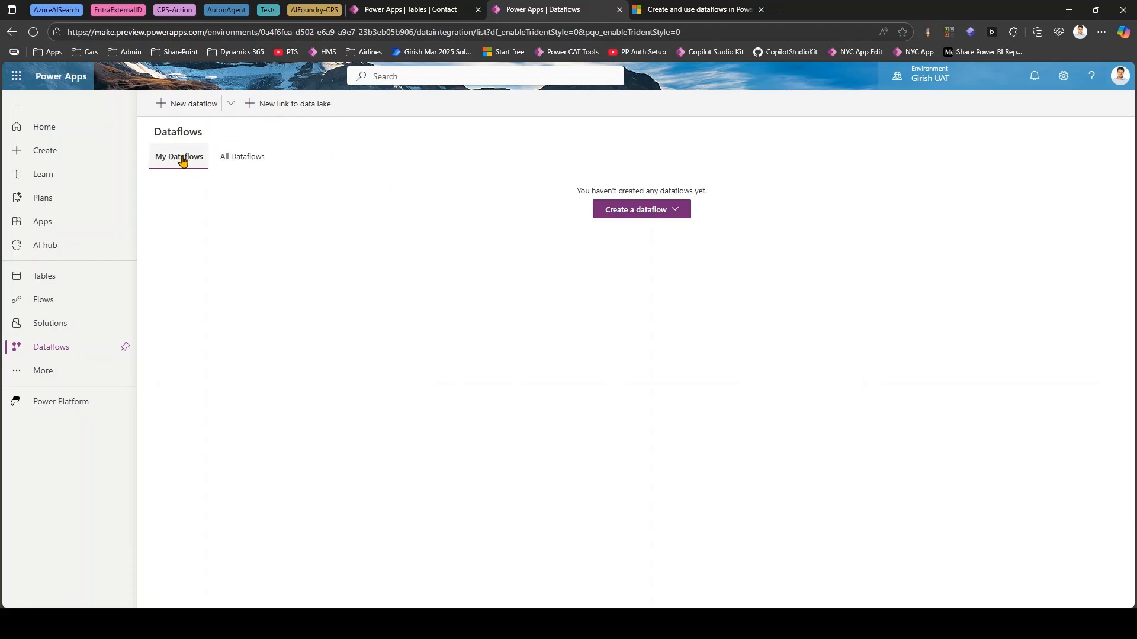
pyautogui.click(242, 159)
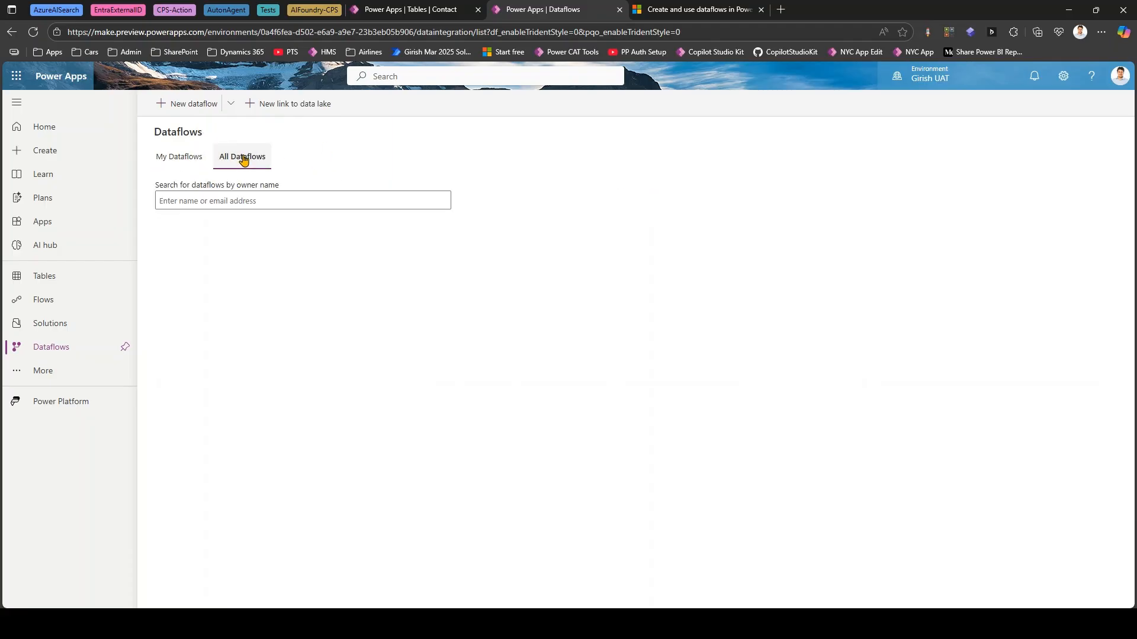
pyautogui.click(196, 158)
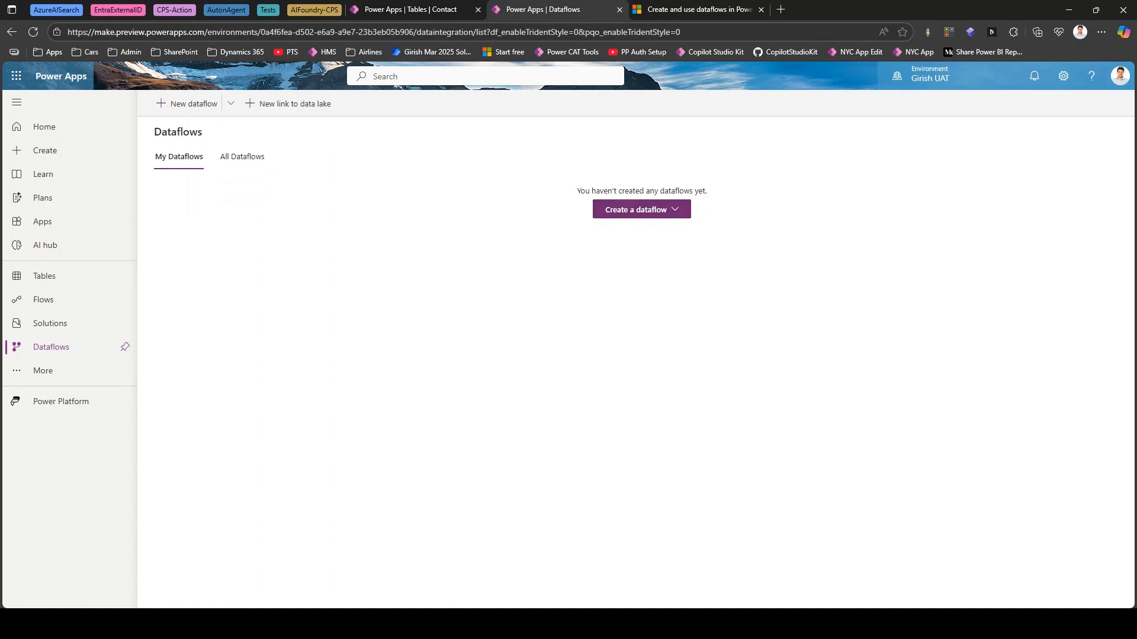
# - Create a dataflow from blank named "Contact ransfer" with Analytical entities only left unticked
pyautogui.click(674, 209)
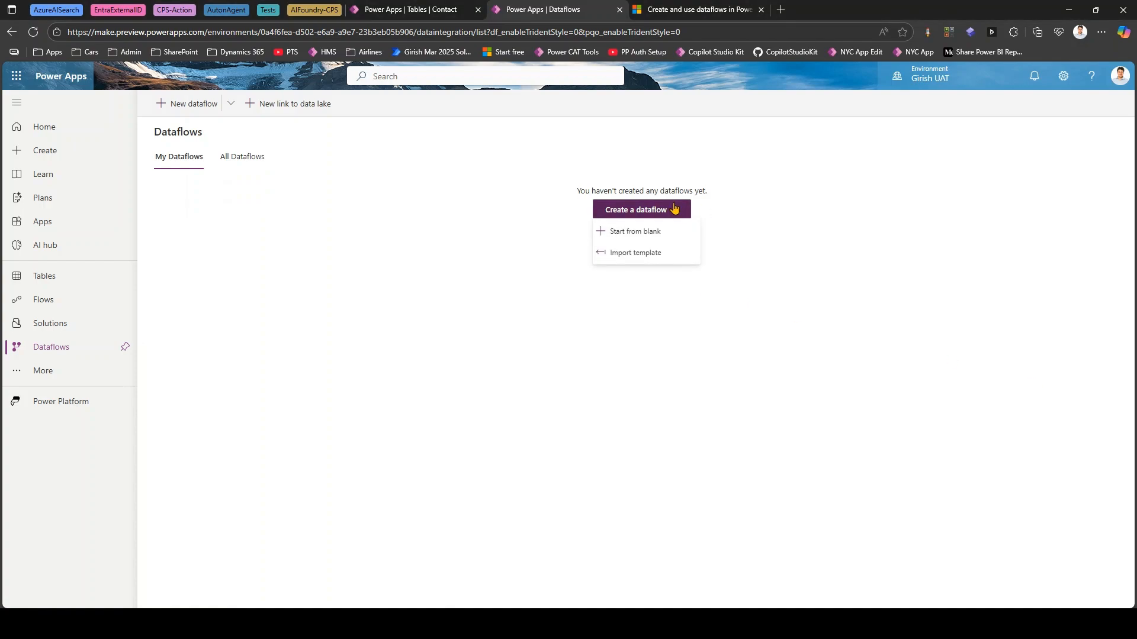
pyautogui.click(656, 237)
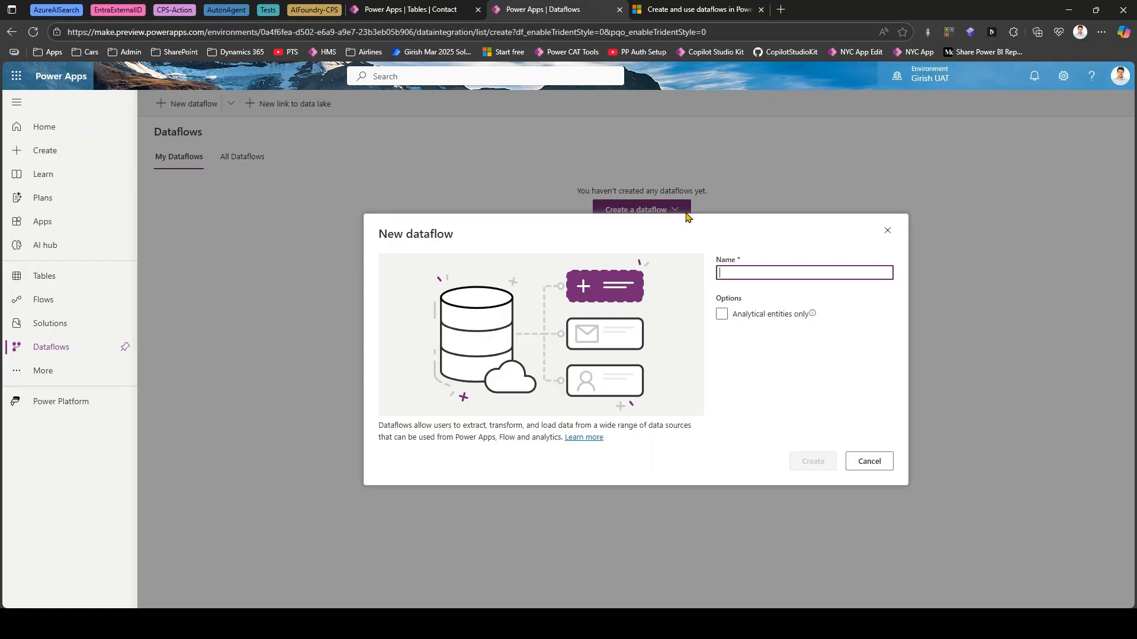
pyautogui.write('Contact ransfer')
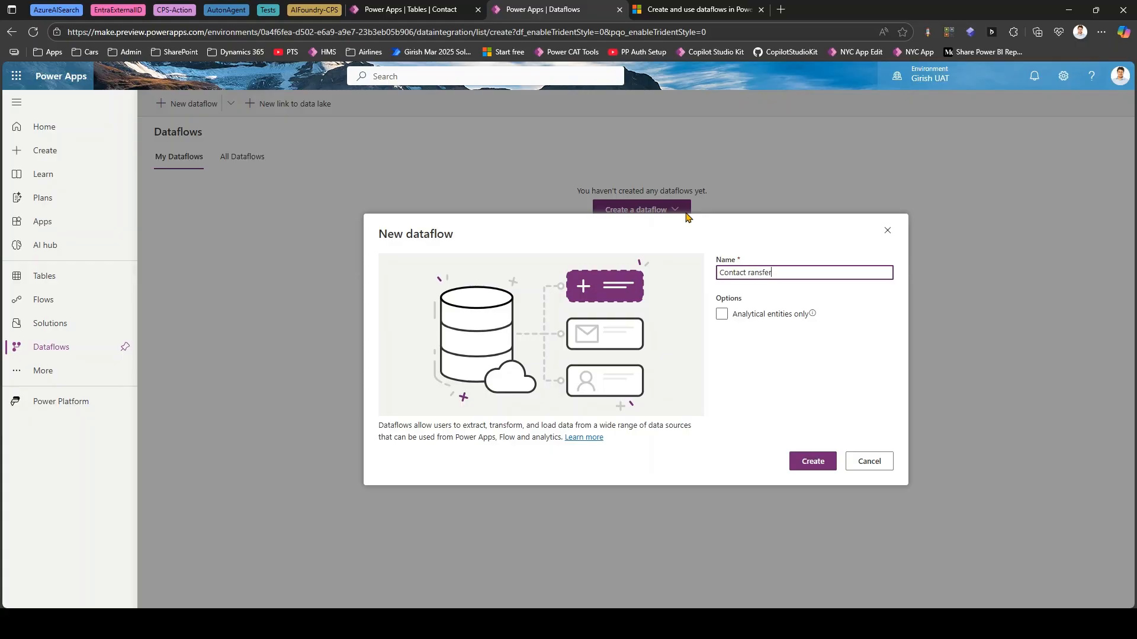
pyautogui.click(722, 313)
pyautogui.moveTo(812, 315)
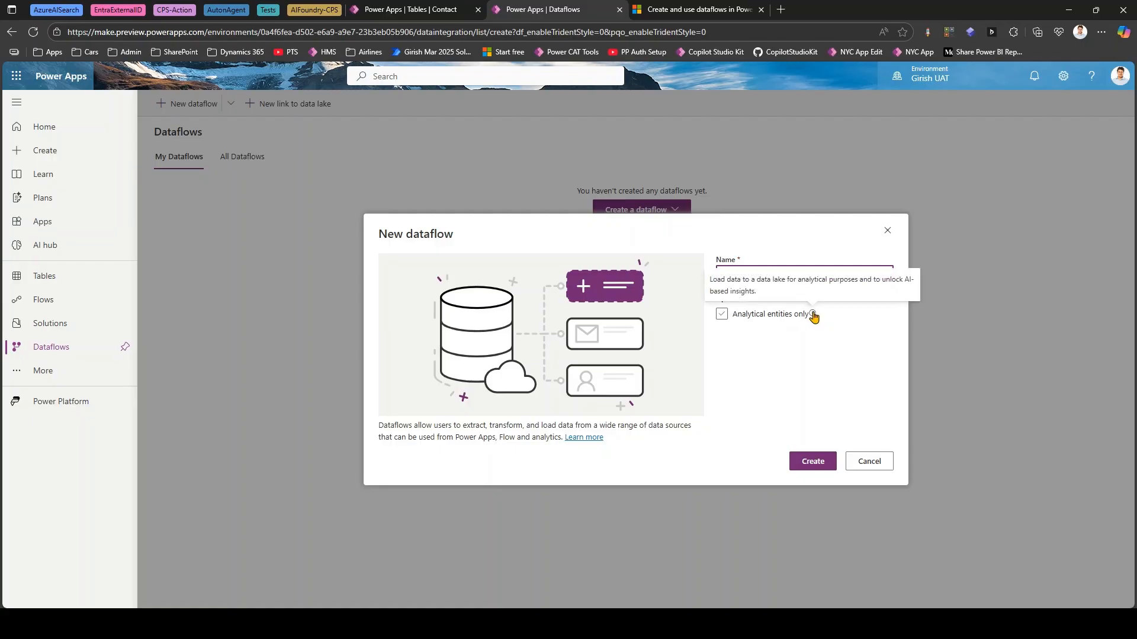
pyautogui.click(813, 317)
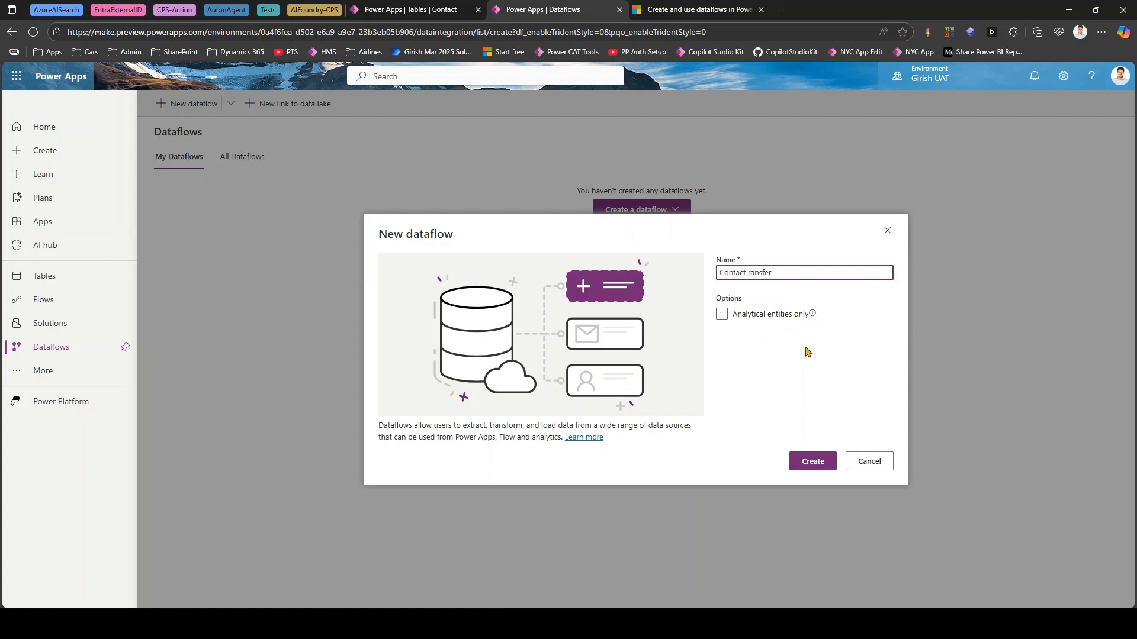
pyautogui.click(811, 461)
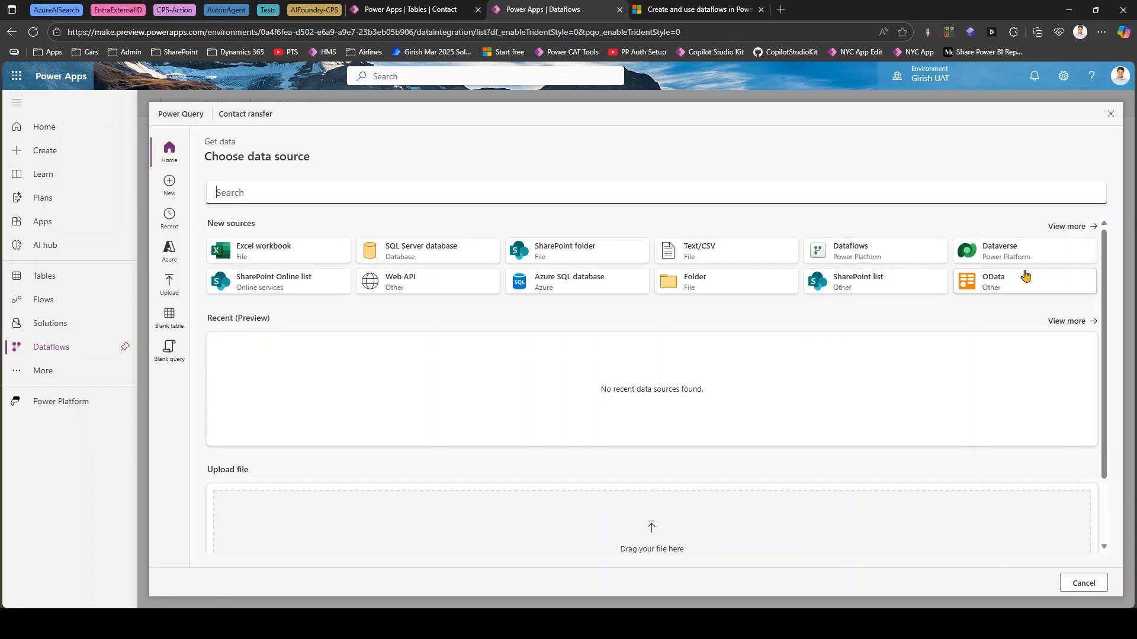
# - Choose OData as the data source and set its URL to the Web API endpoint copied from the Dev environment's developer resources
pyautogui.click(1068, 228)
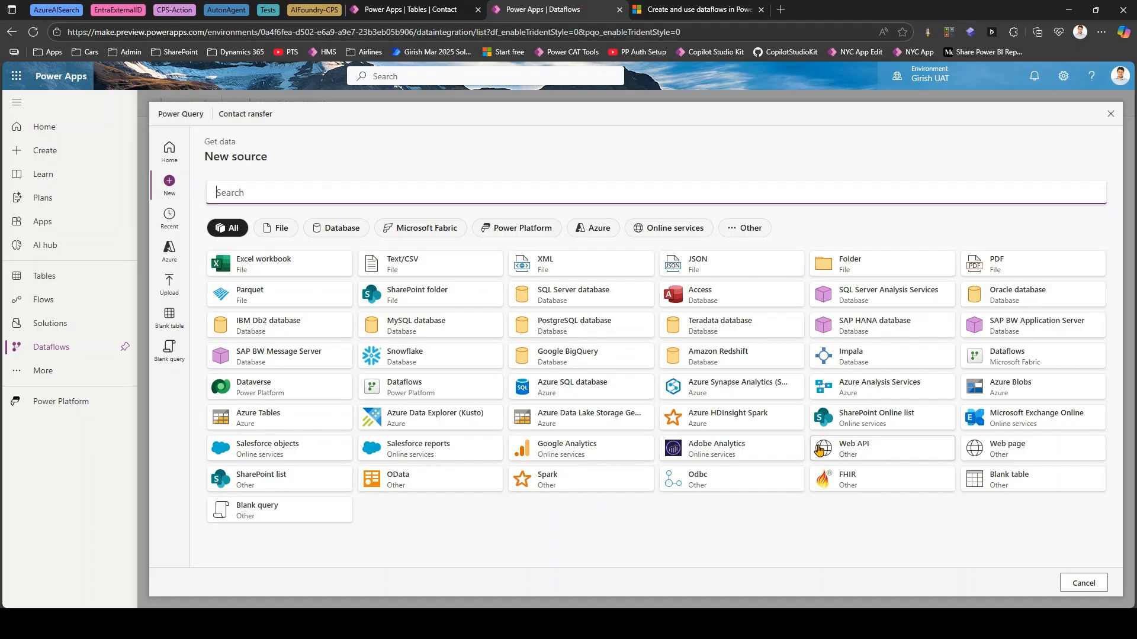
pyautogui.click(393, 481)
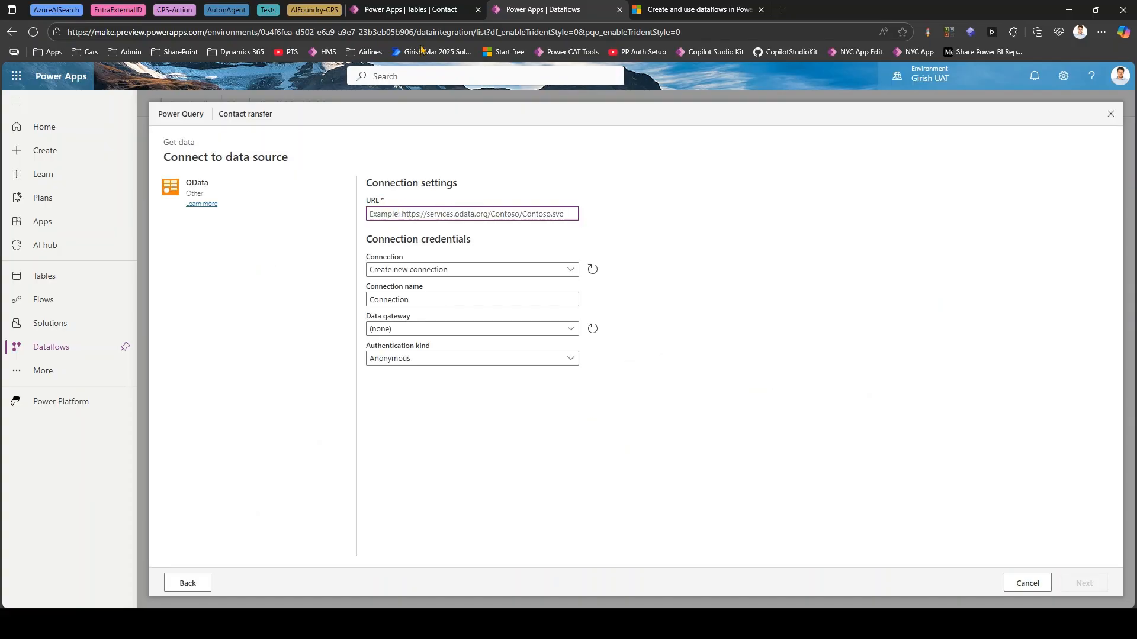
pyautogui.click(412, 9)
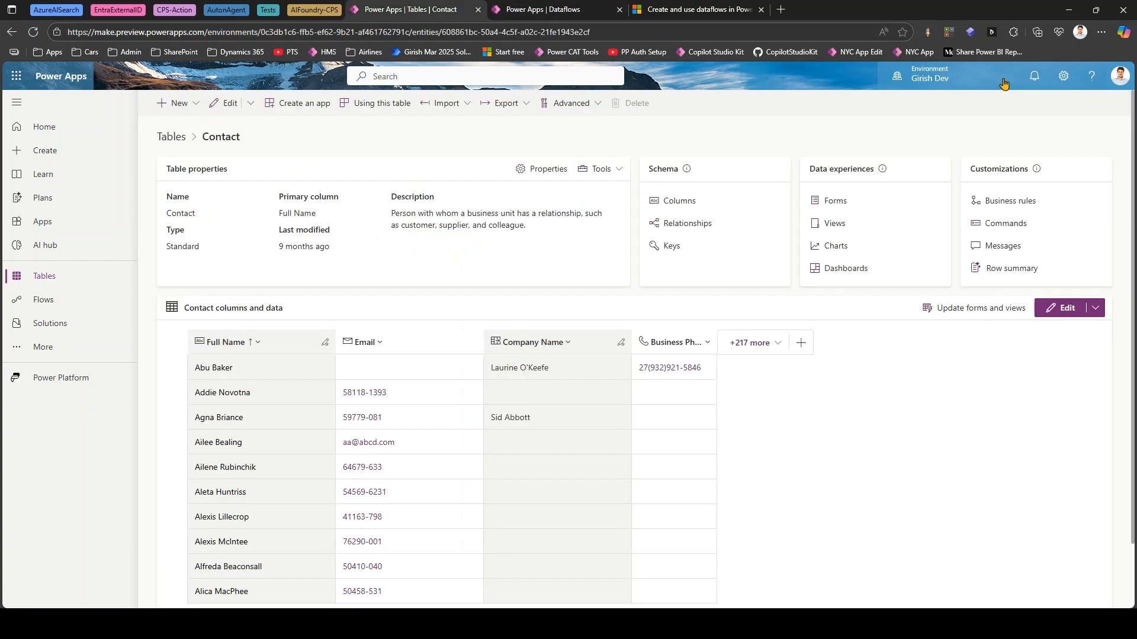
pyautogui.click(1064, 76)
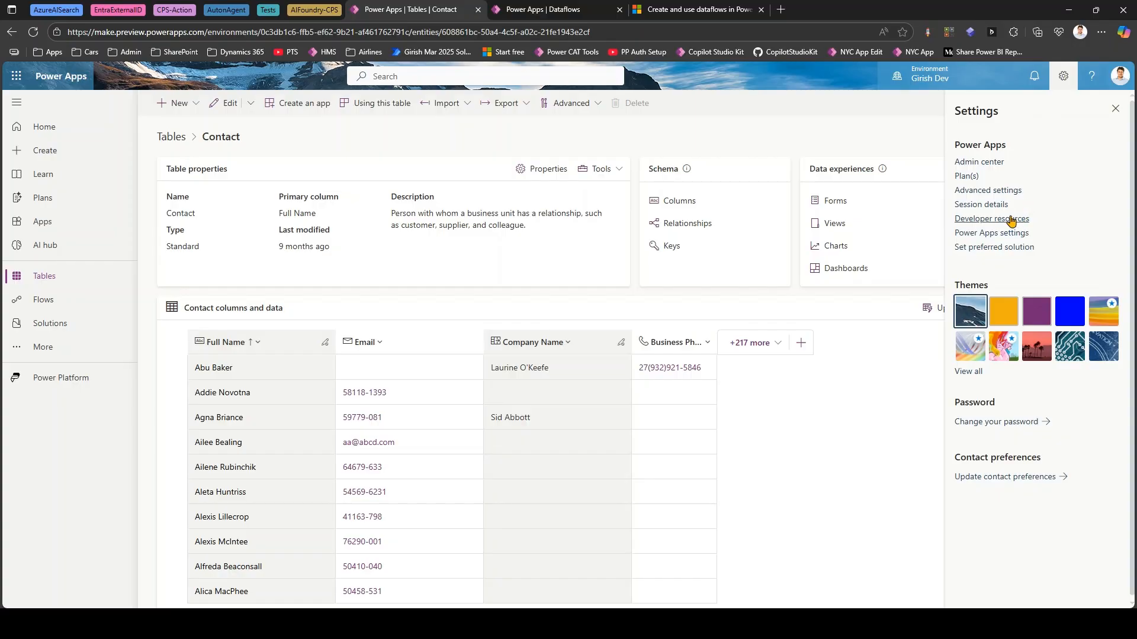
pyautogui.click(993, 220)
pyautogui.moveTo(1007, 274); pyautogui.dragTo(767, 277)
pyautogui.hotkey('ctrl', 'c')
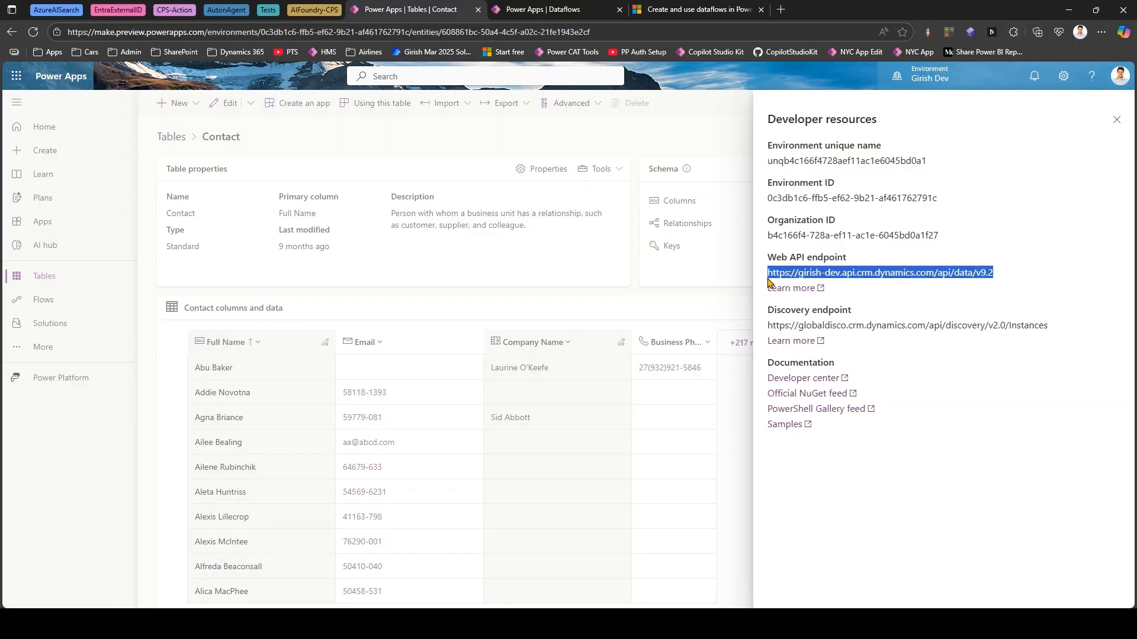
pyautogui.click(564, 13)
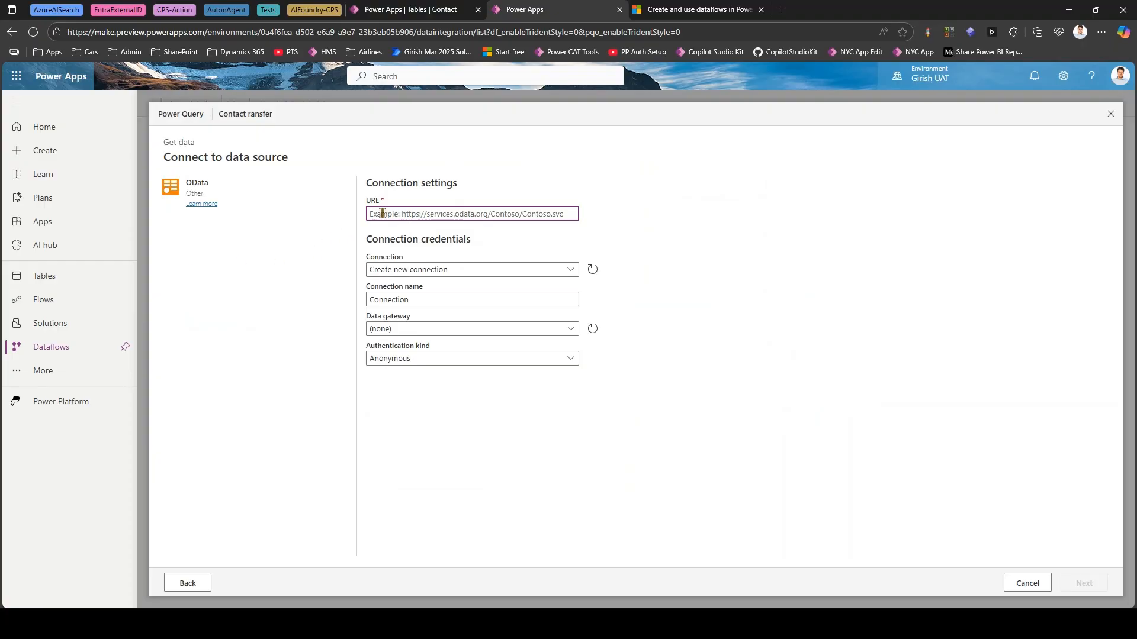
pyautogui.hotkey('ctrl', 'v')
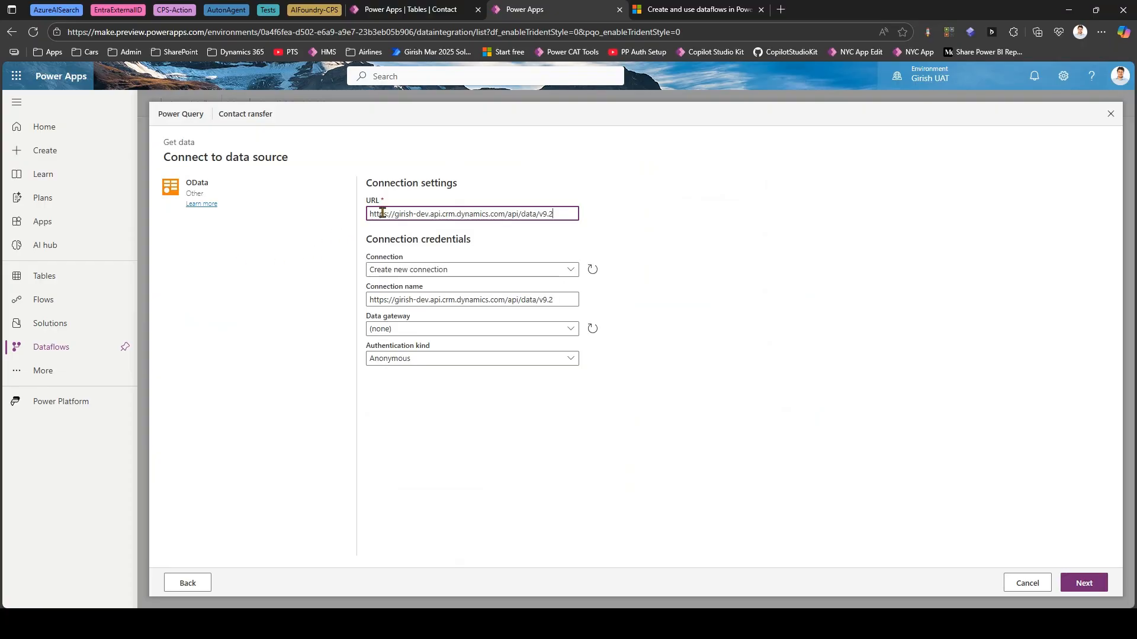
# - Configure the OData credentials as a new connection with no data gateway and Organizational account authentication
pyautogui.click(432, 269)
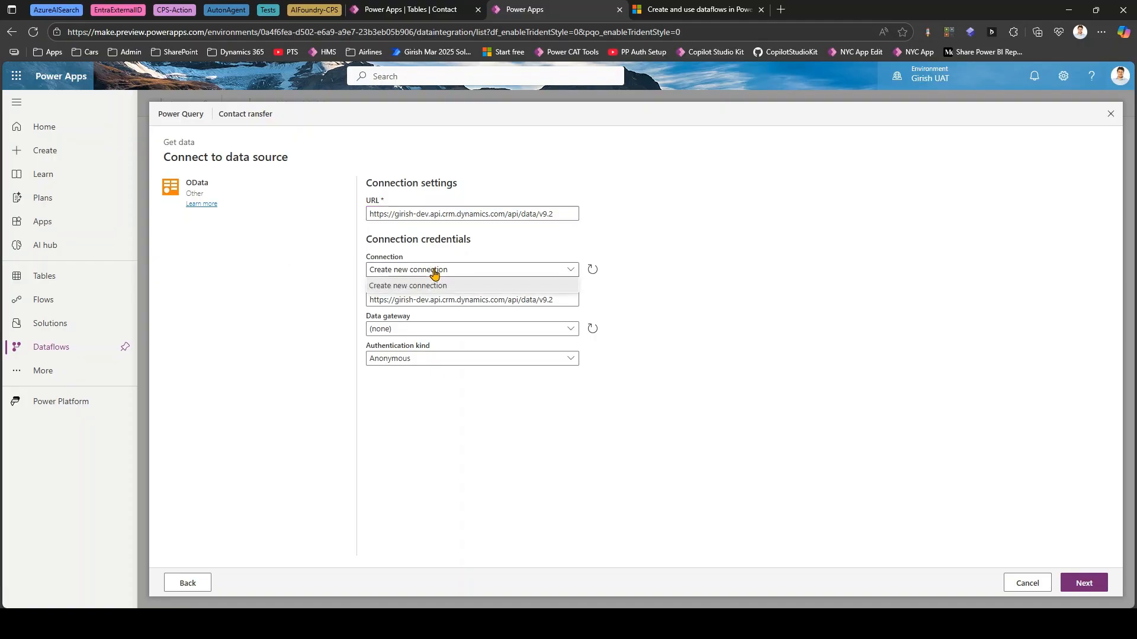
pyautogui.click(432, 286)
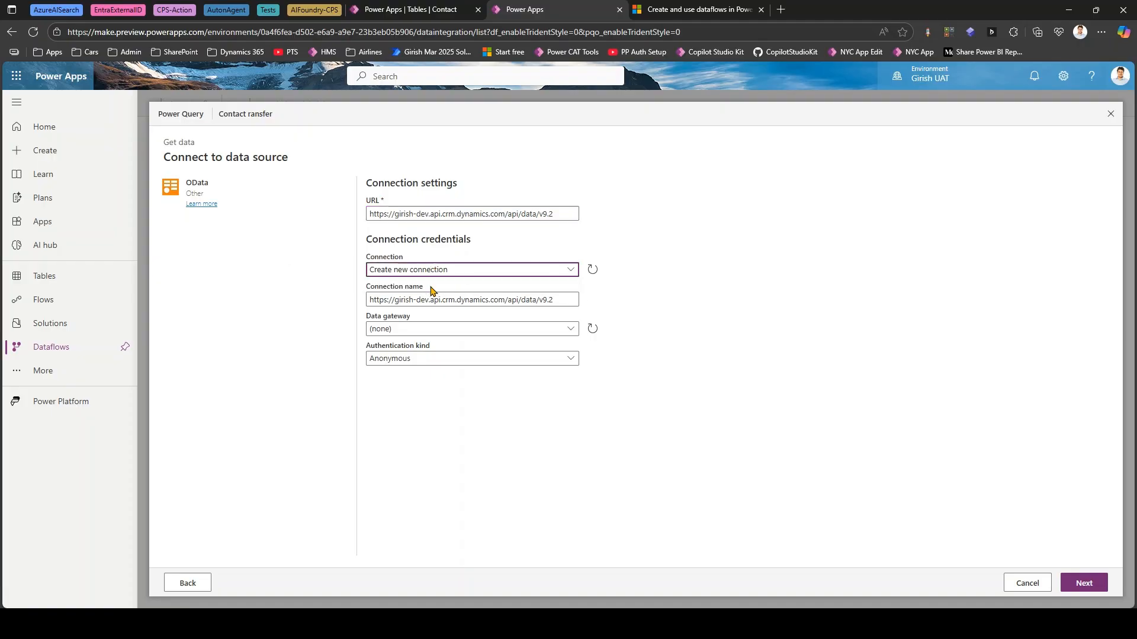
pyautogui.click(423, 329)
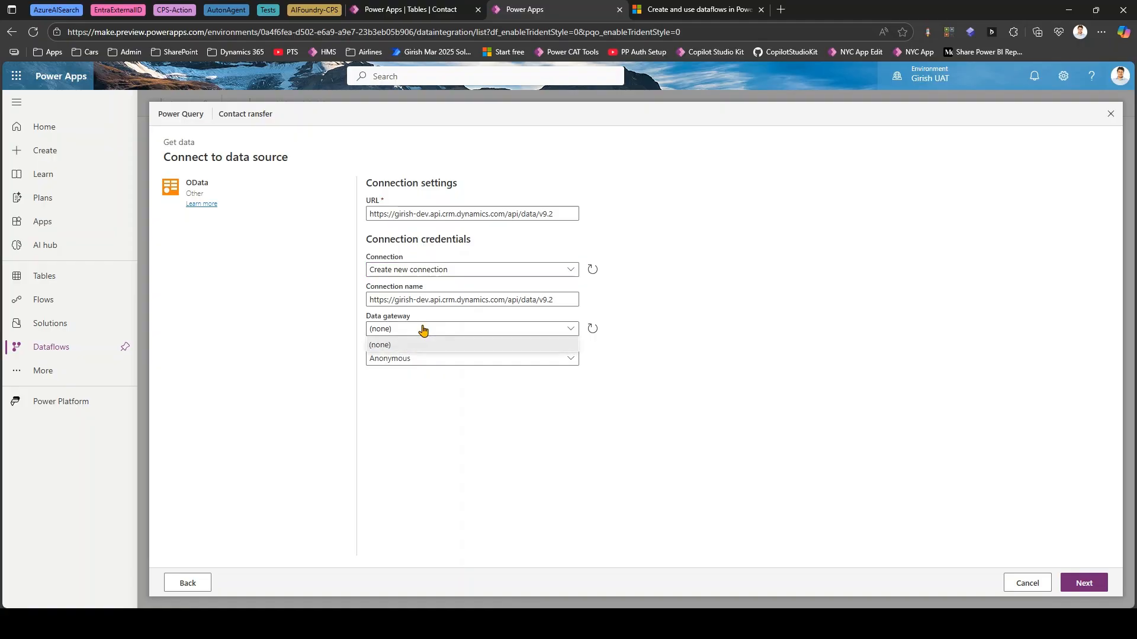
pyautogui.click(422, 328)
pyautogui.click(407, 359)
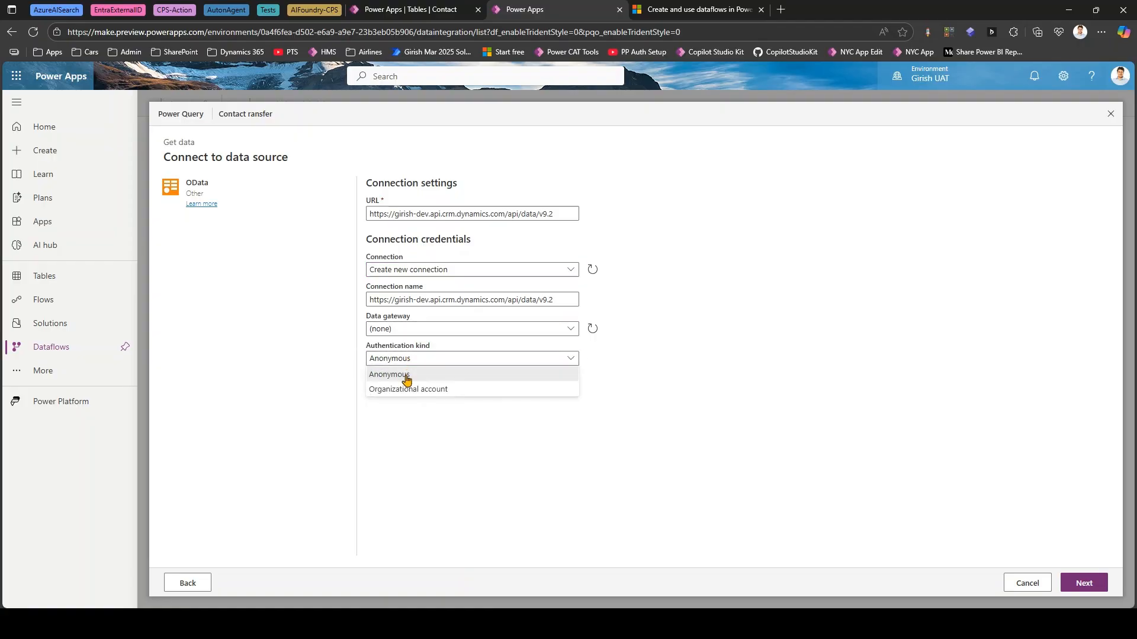
pyautogui.click(405, 393)
# - Sign in to the OData connection with the Dev tenant's organizational account and continue to the data selection
pyautogui.click(402, 395)
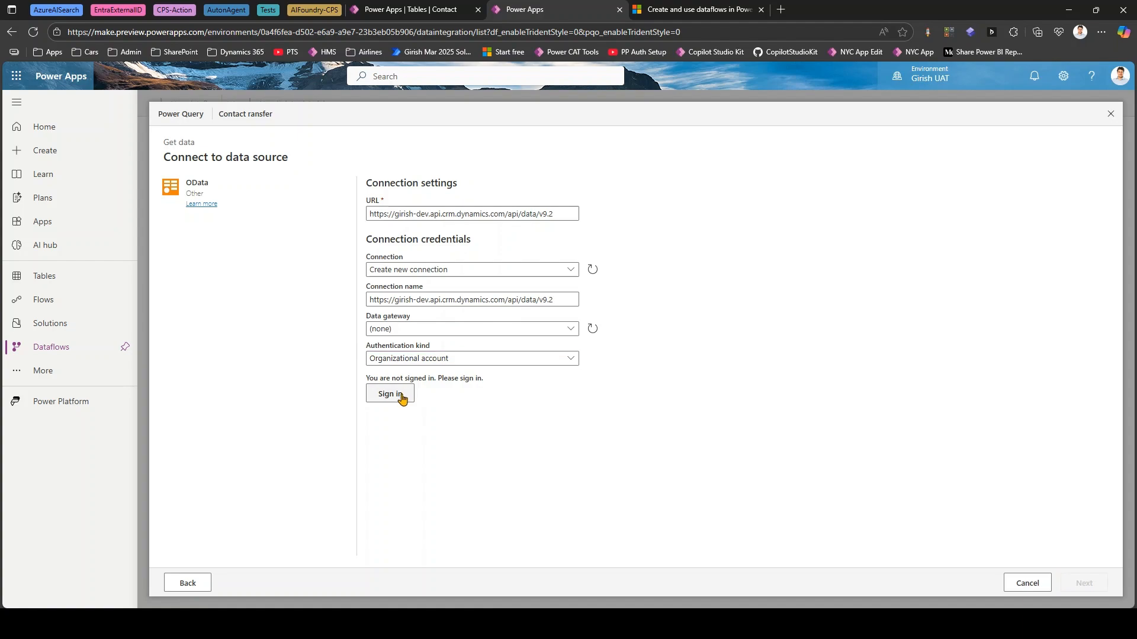
pyautogui.click(402, 397)
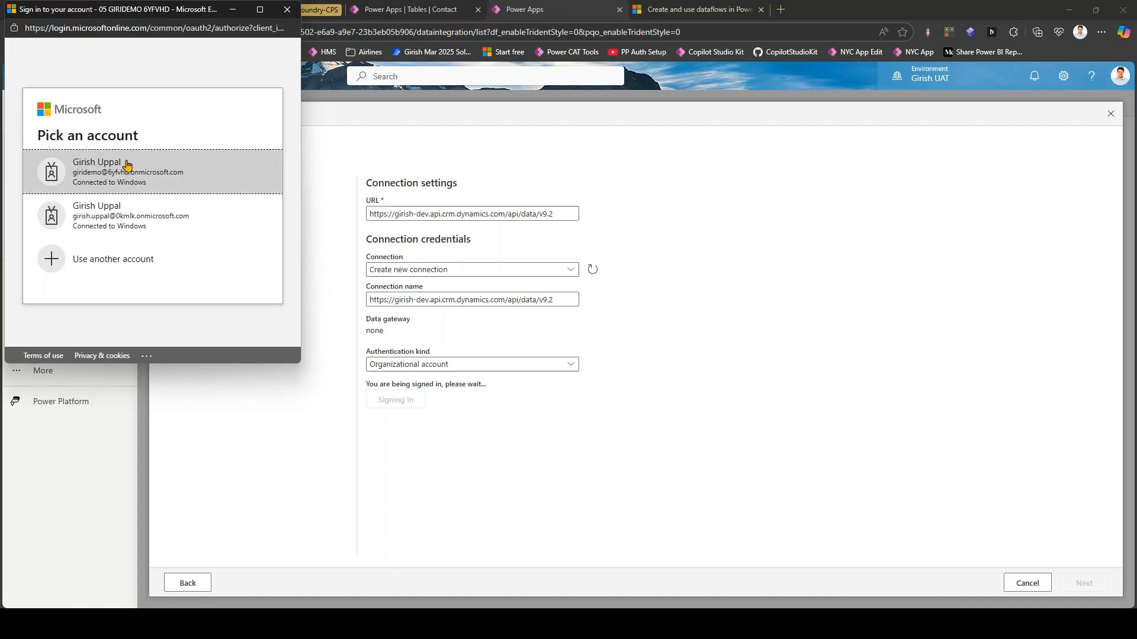
pyautogui.click(133, 175)
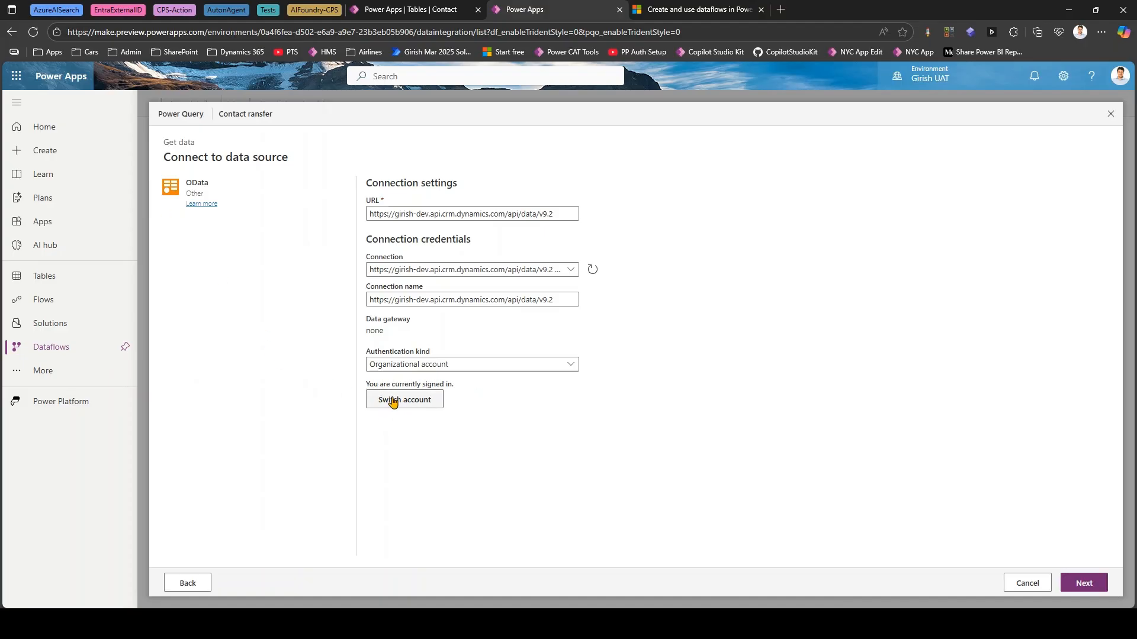
pyautogui.click(1090, 585)
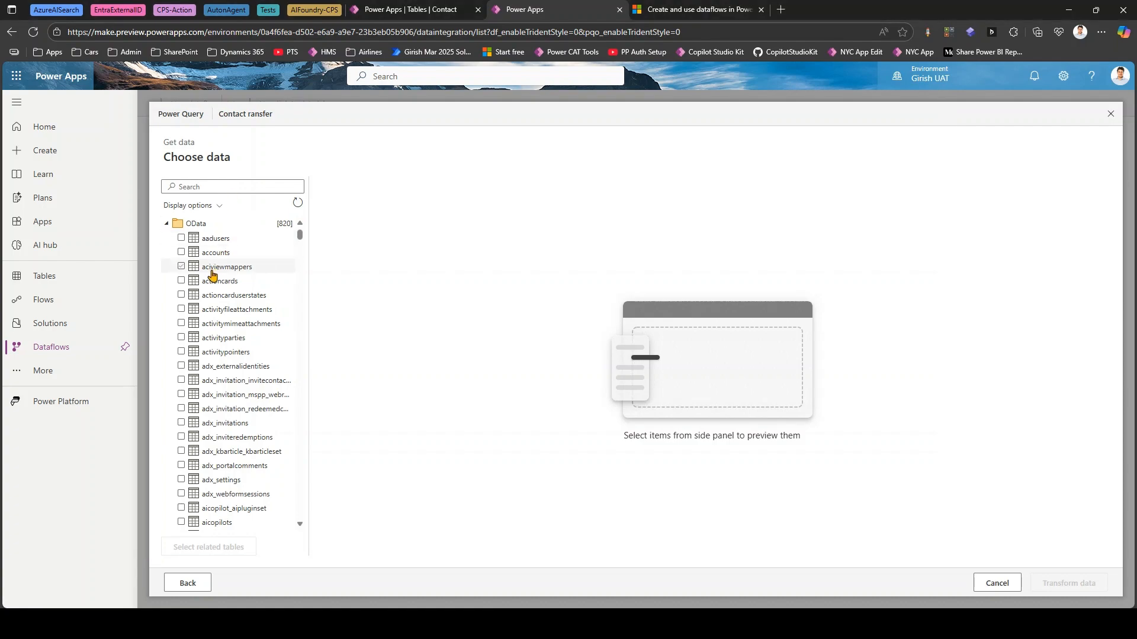
# - Search the OData tables for "contact", select the contacts table, and continue to transform its data
pyautogui.click(205, 186)
pyautogui.write('c')
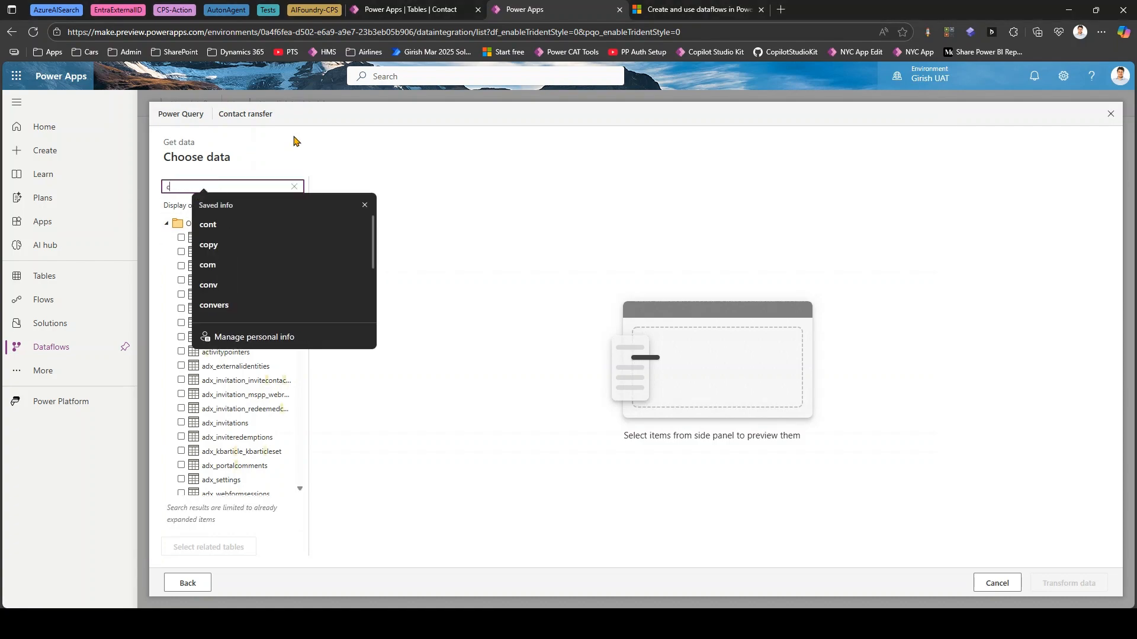
pyautogui.write('ontact')
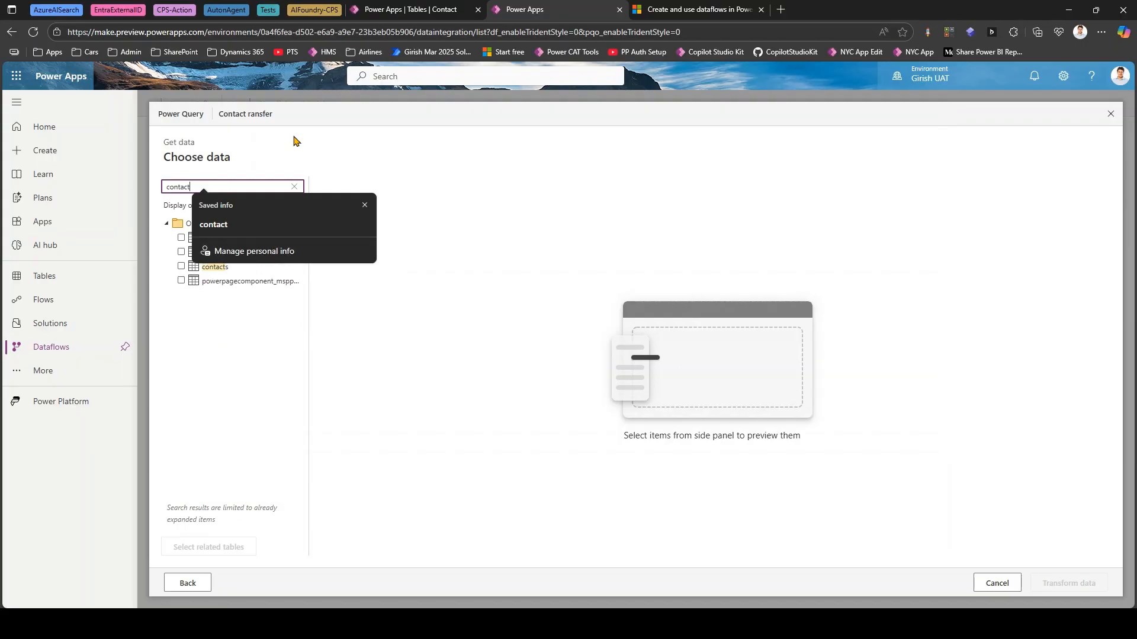
pyautogui.click(182, 267)
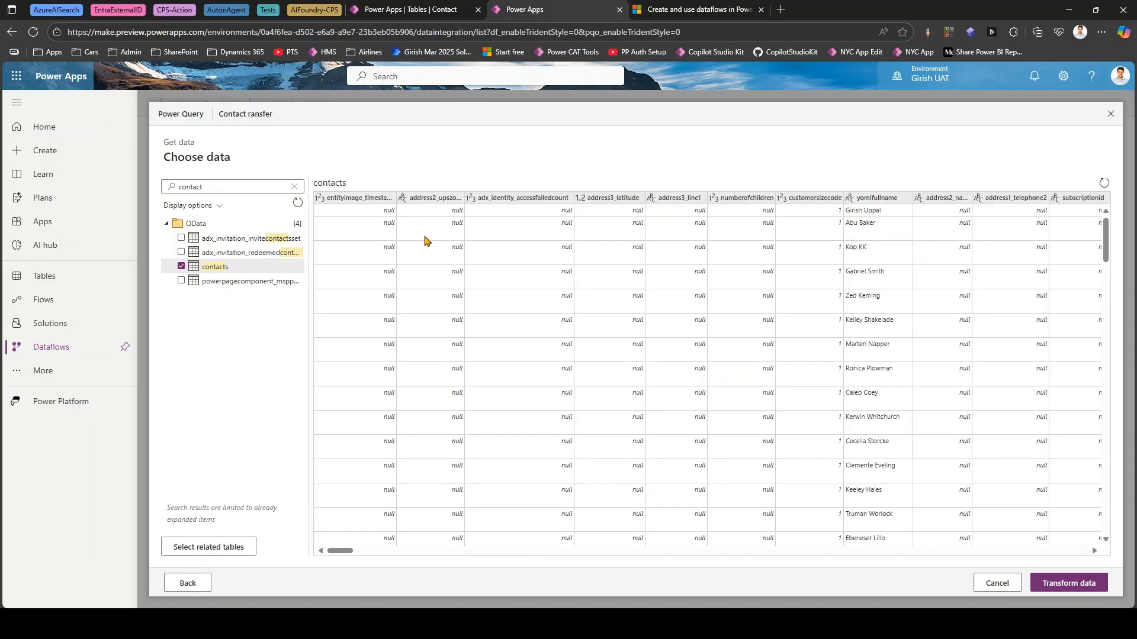
pyautogui.moveTo(339, 559); pyautogui.dragTo(256, 472)
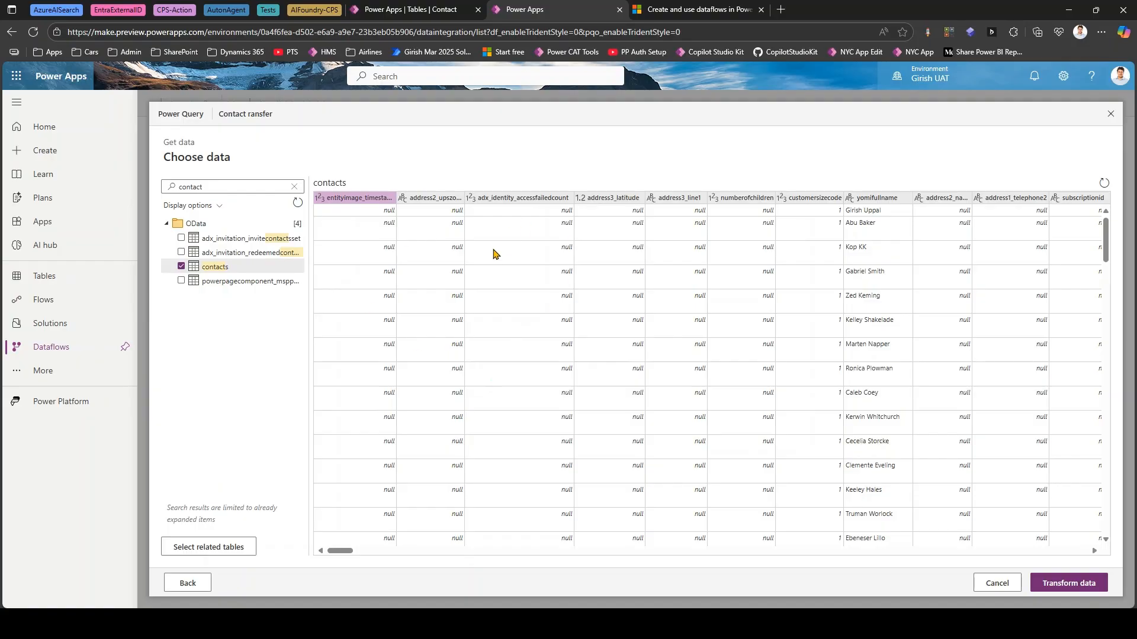
pyautogui.click(1064, 586)
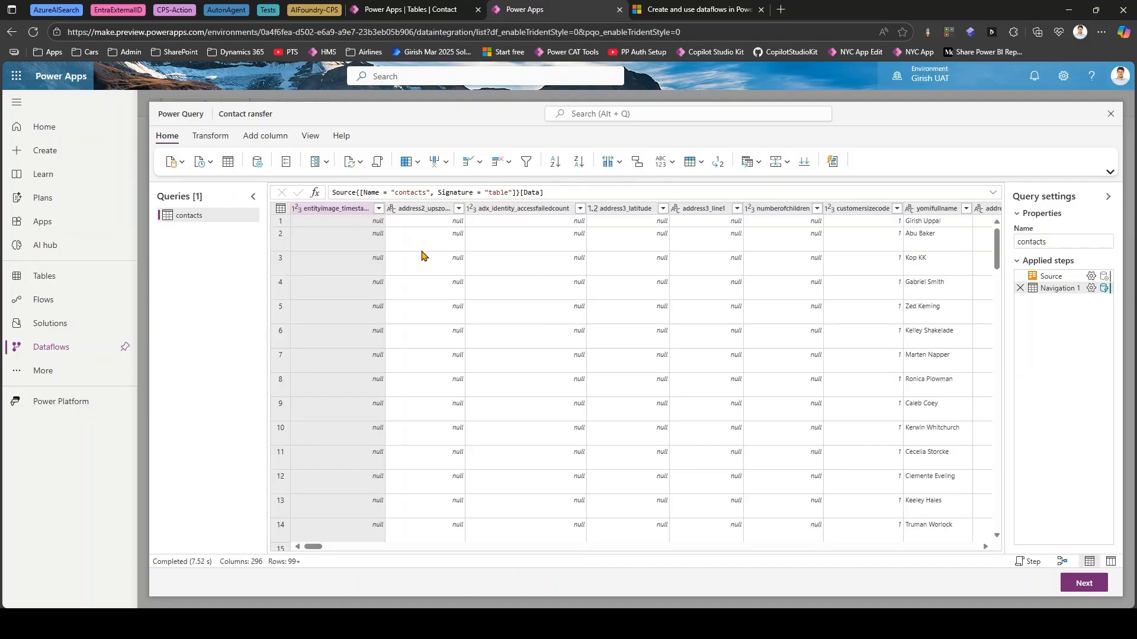
pyautogui.click(378, 209)
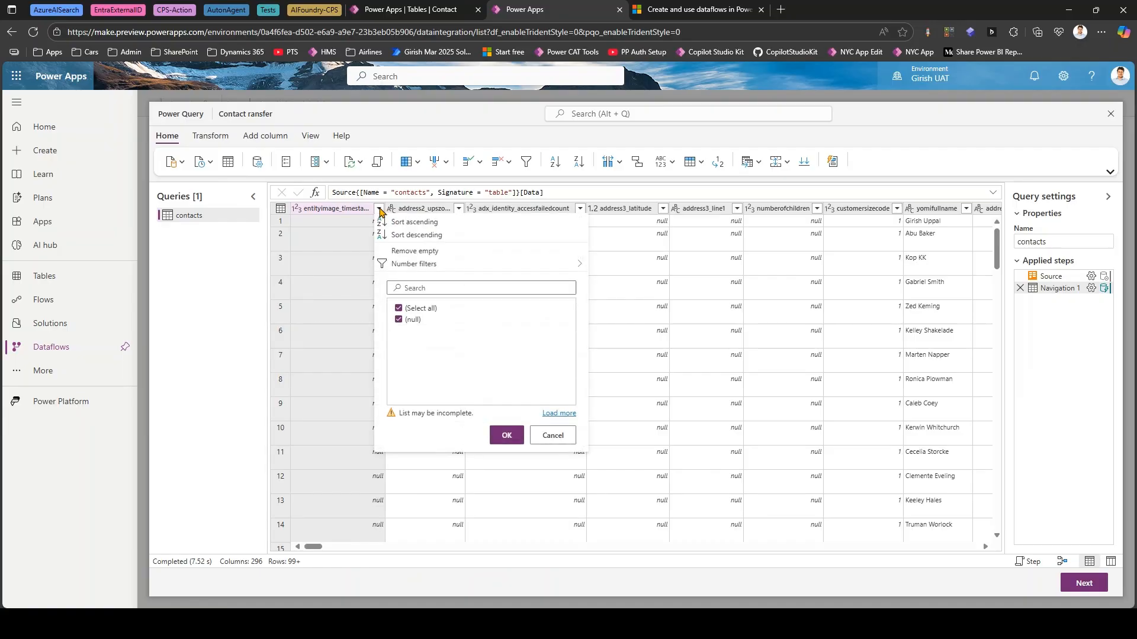
pyautogui.rightClick(356, 208)
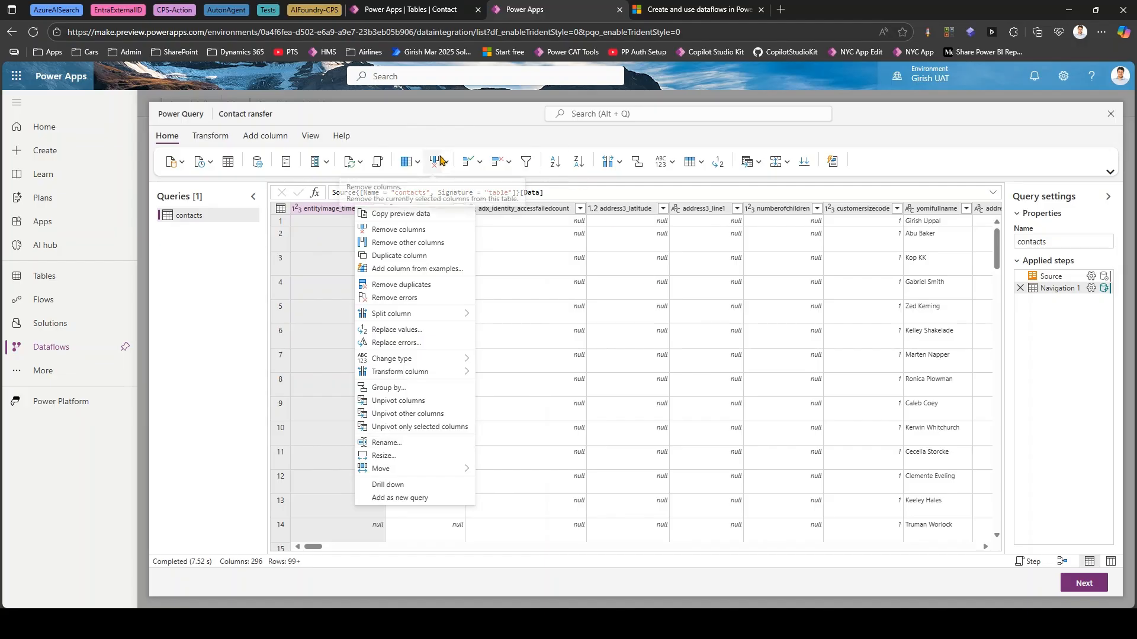
pyautogui.click(465, 126)
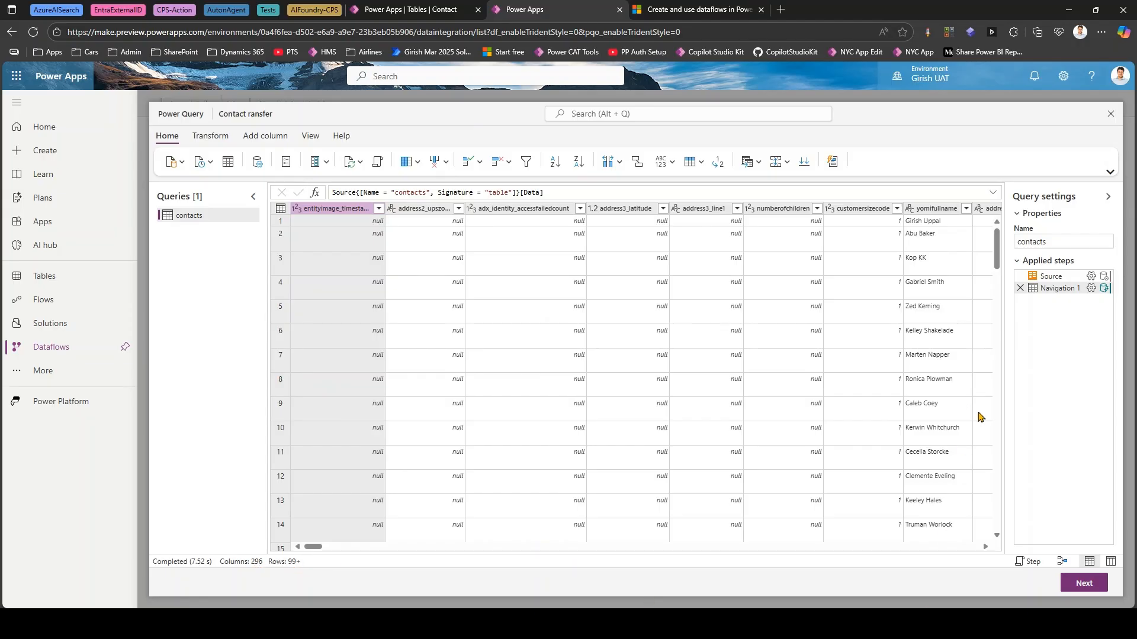
# - Continue to the destination settings and load the contacts query into the existing Contact table
pyautogui.click(1085, 584)
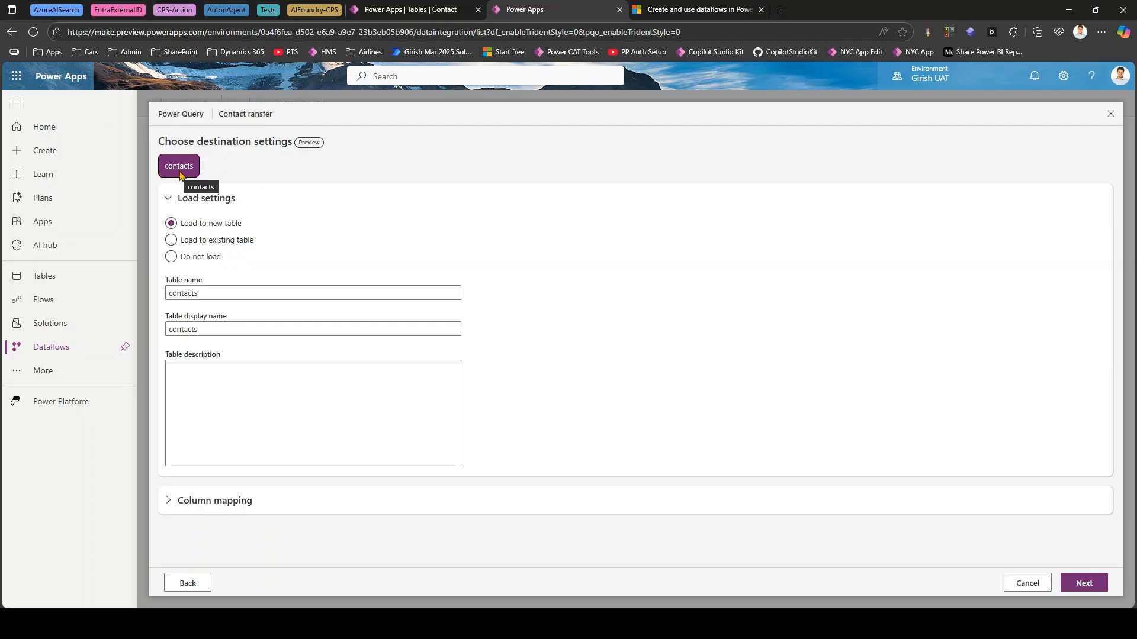
pyautogui.moveTo(215, 156)
pyautogui.mouseDown()
pyautogui.moveTo(247, 177)
pyautogui.moveTo(292, 181)
pyautogui.moveTo(411, 173)
pyautogui.mouseUp()
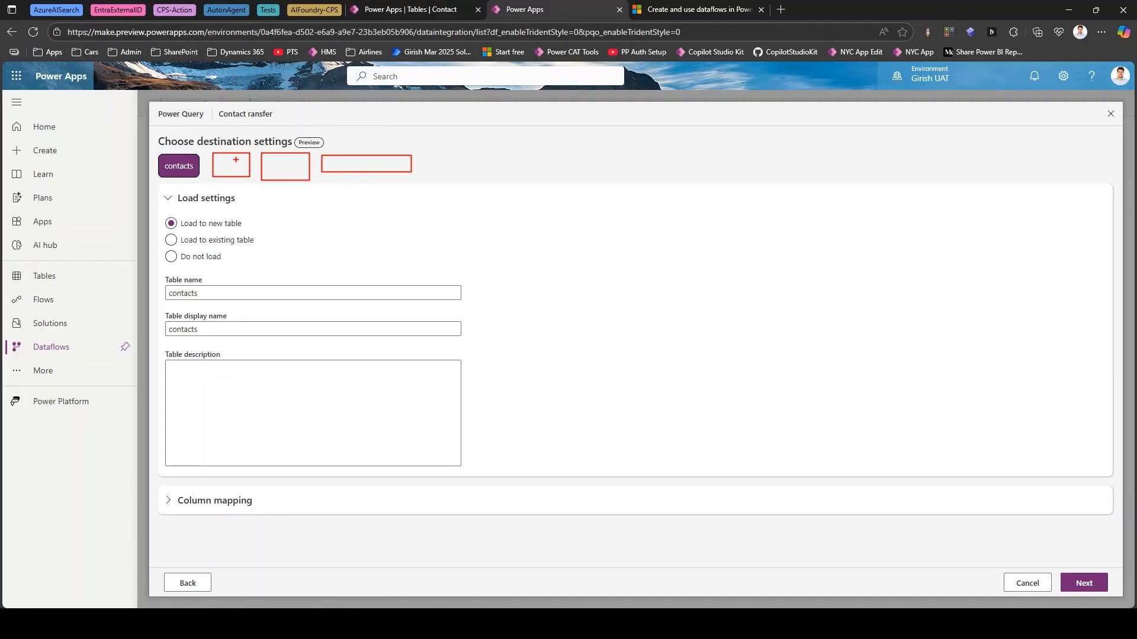
pyautogui.press('Escape')
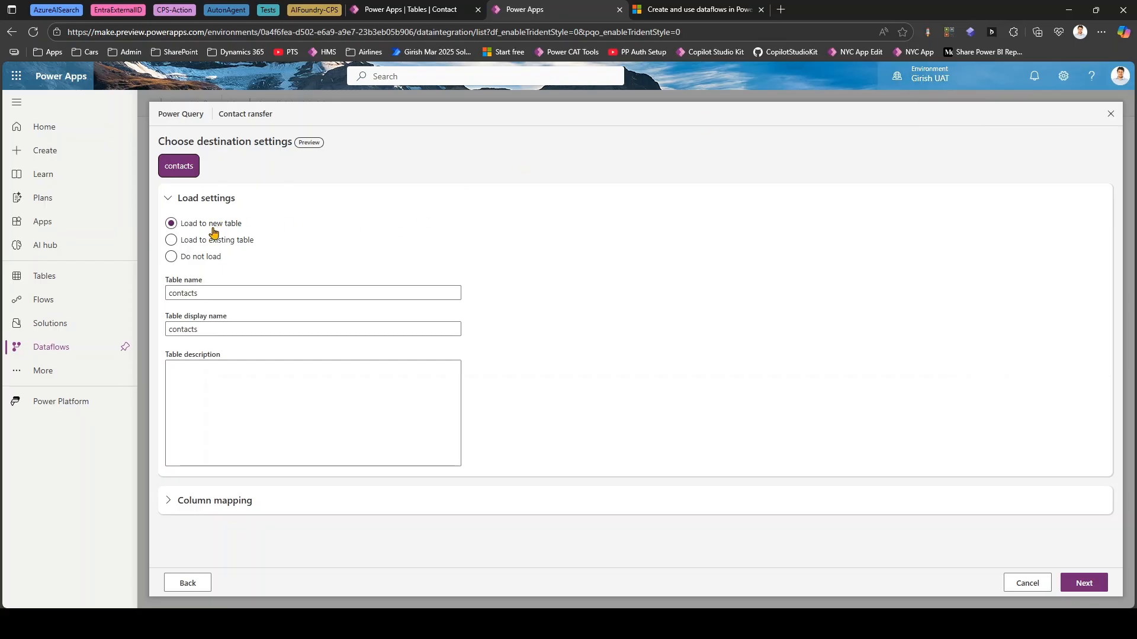
pyautogui.click(172, 241)
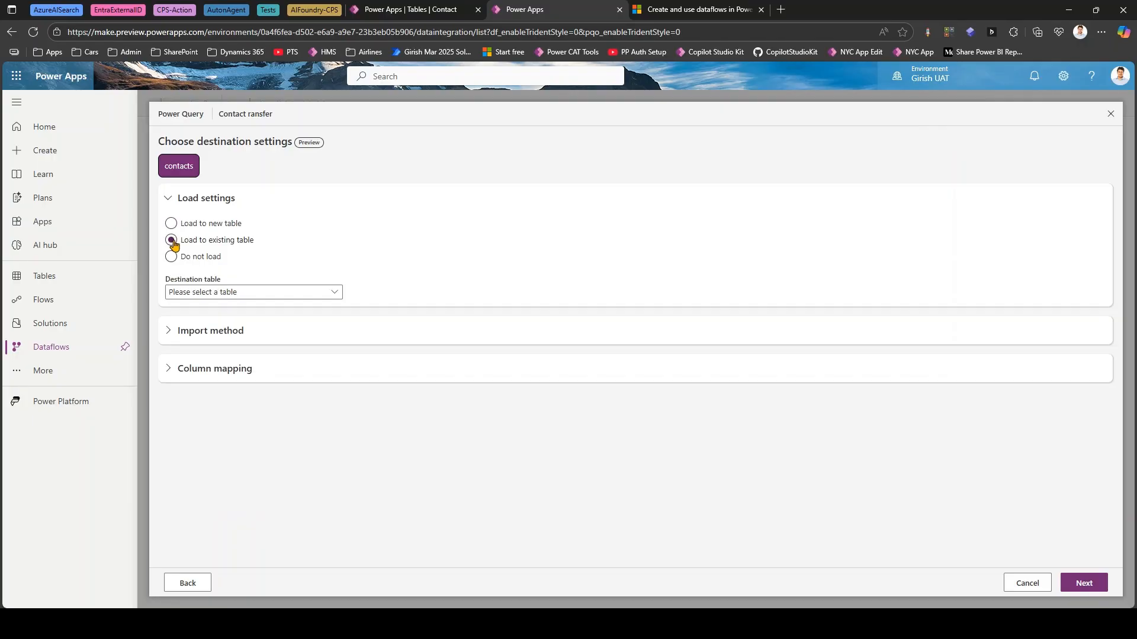
pyautogui.click(206, 293)
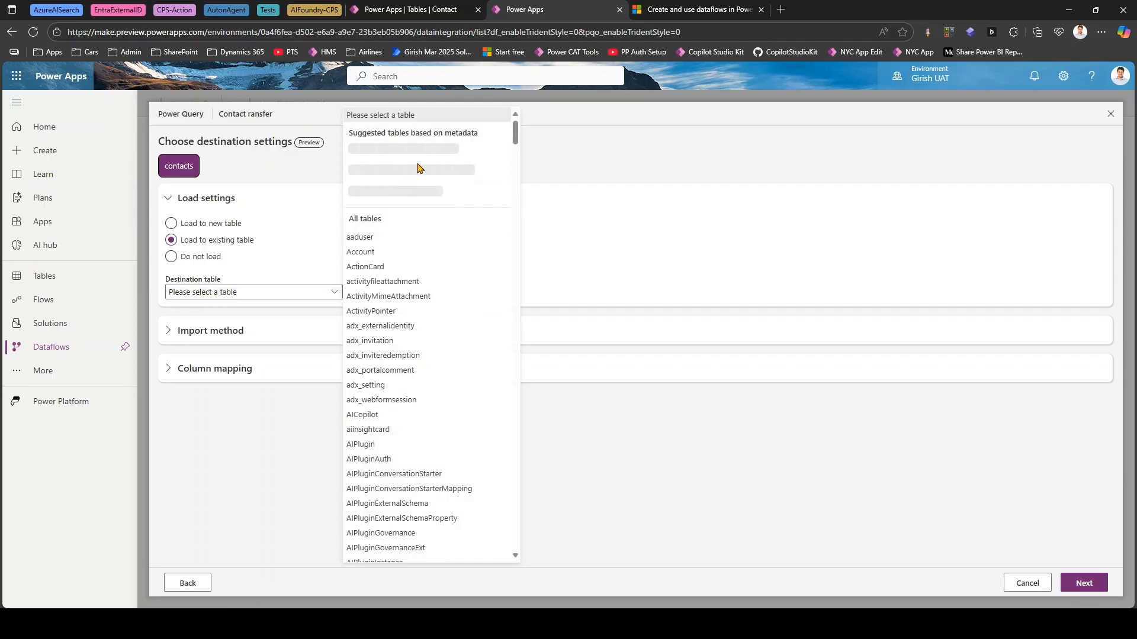
pyautogui.moveTo(514, 138); pyautogui.dragTo(512, 218)
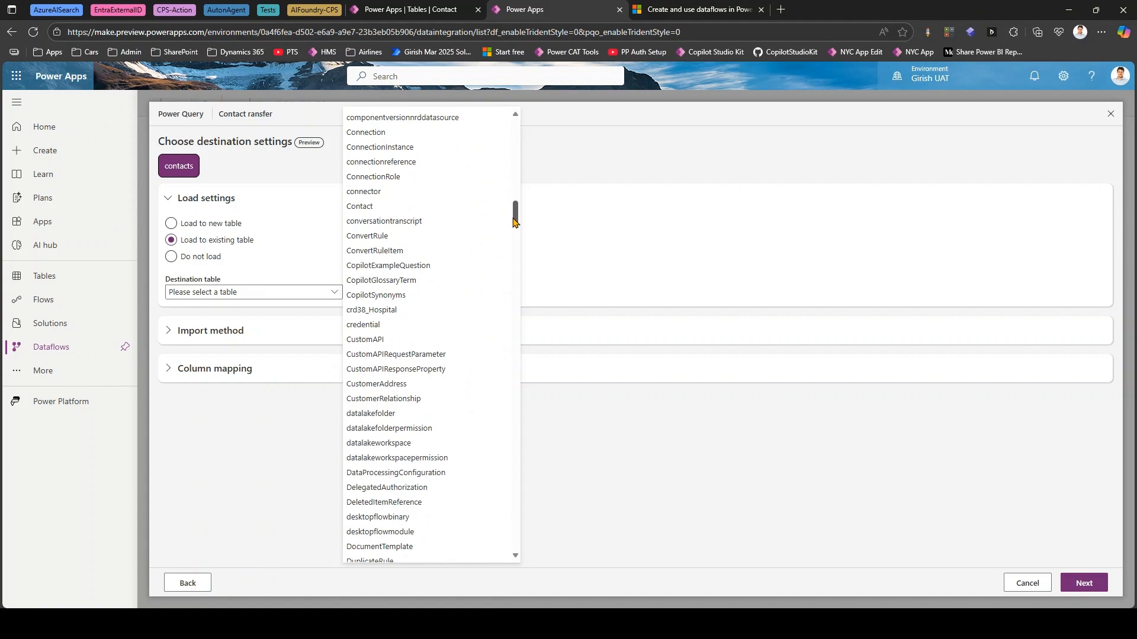
pyautogui.click(361, 213)
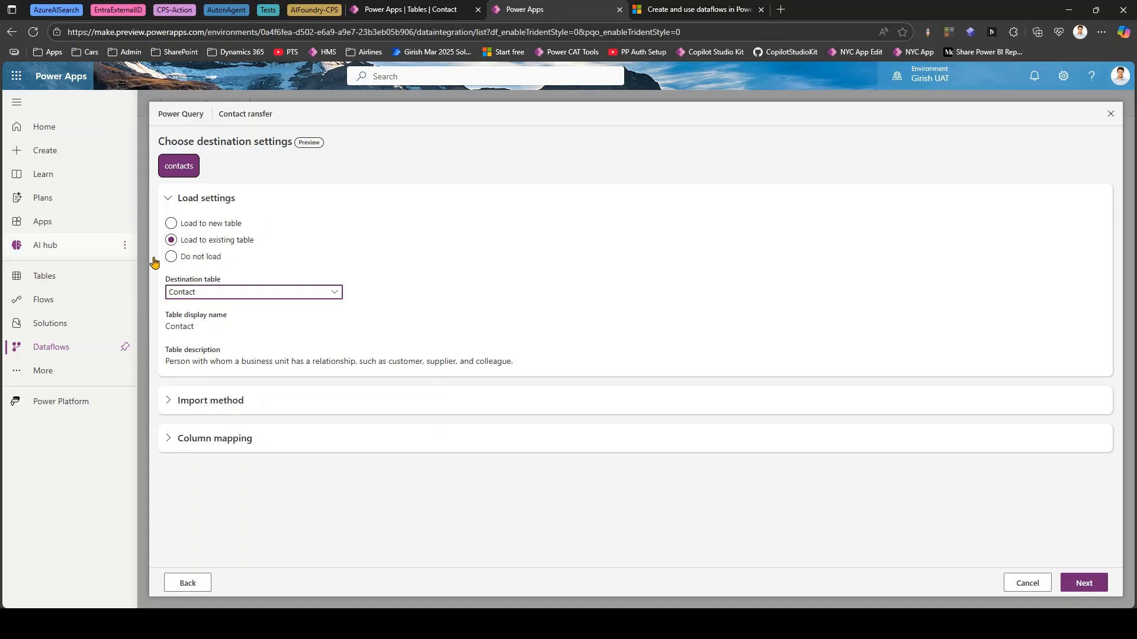
# - Review the column mapping and set the import method to Merge, leaving the deletion of rows missing from the query output unticked
pyautogui.click(169, 401)
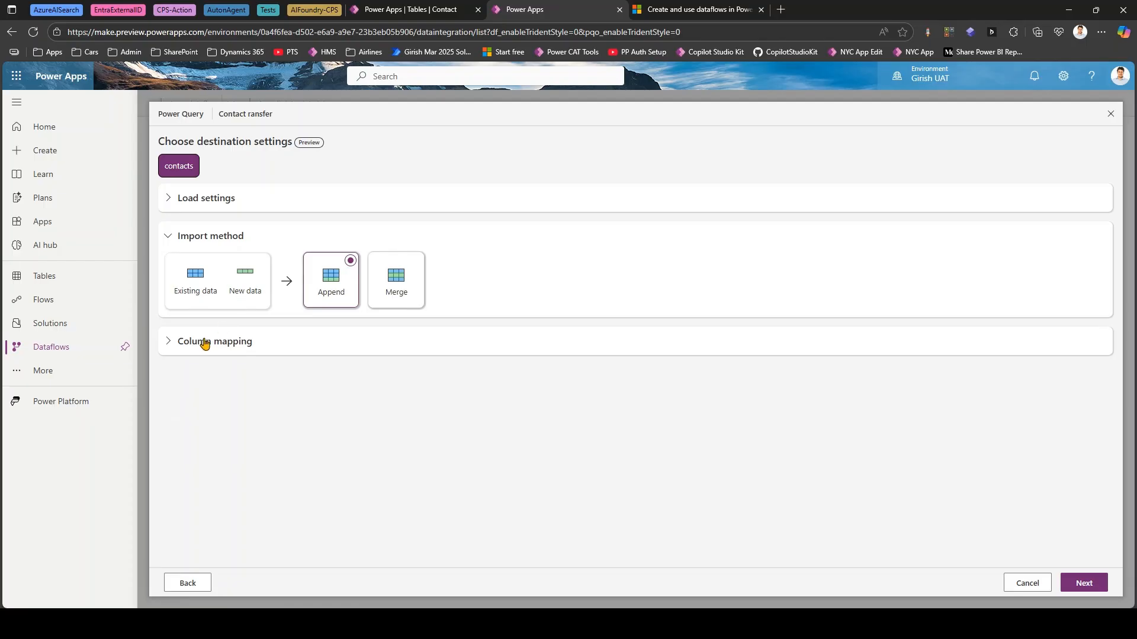
pyautogui.click(167, 346)
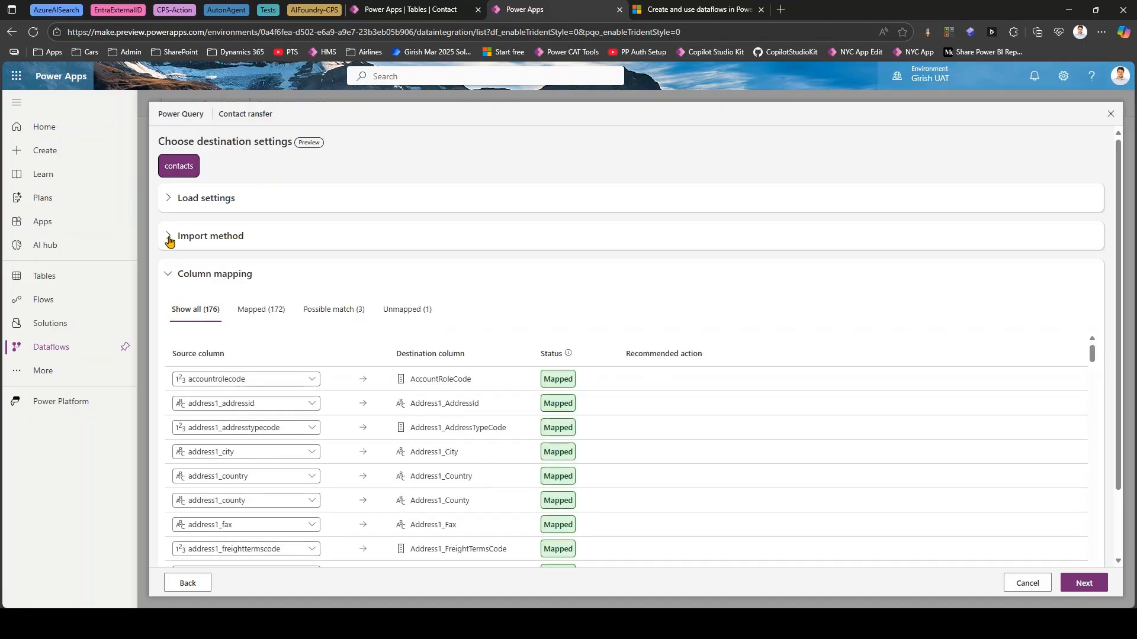
pyautogui.click(169, 235)
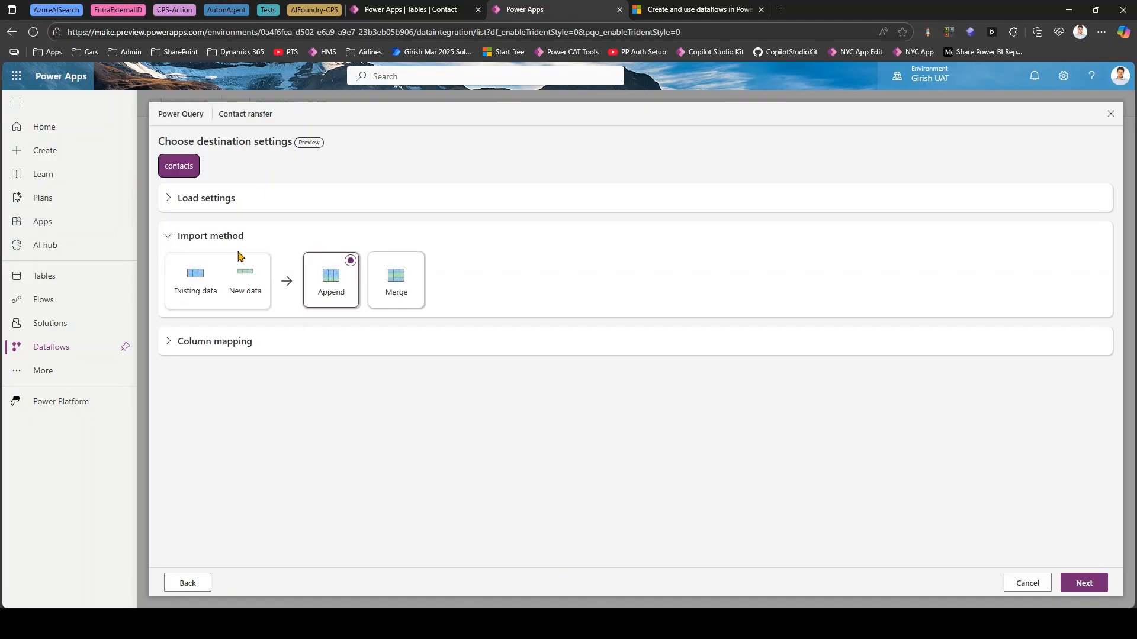
pyautogui.click(416, 261)
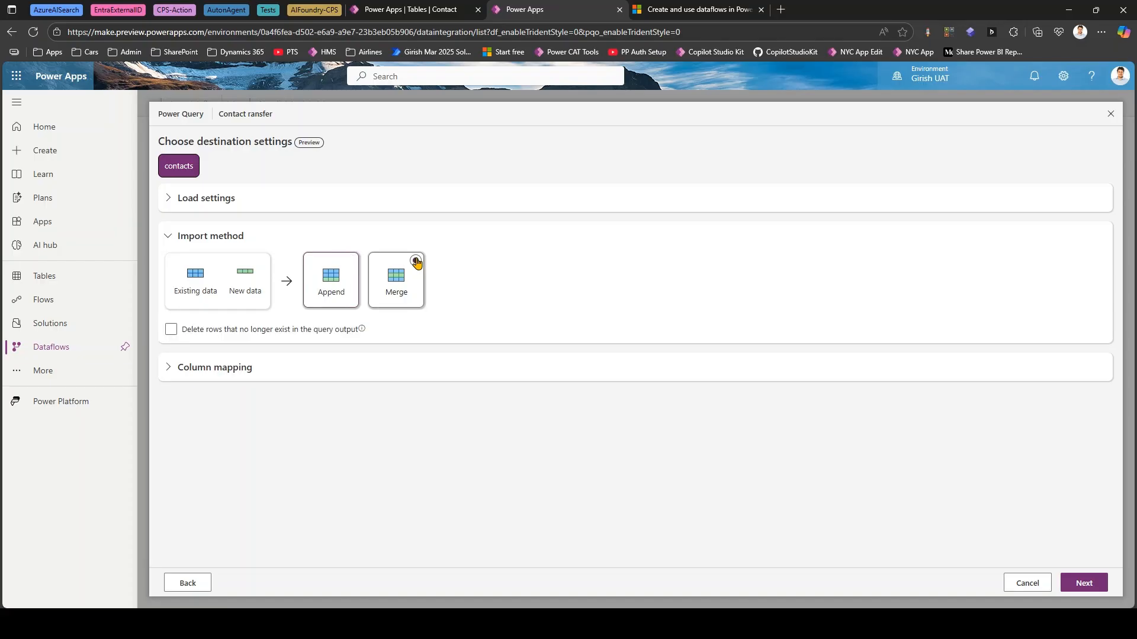
pyautogui.click(351, 261)
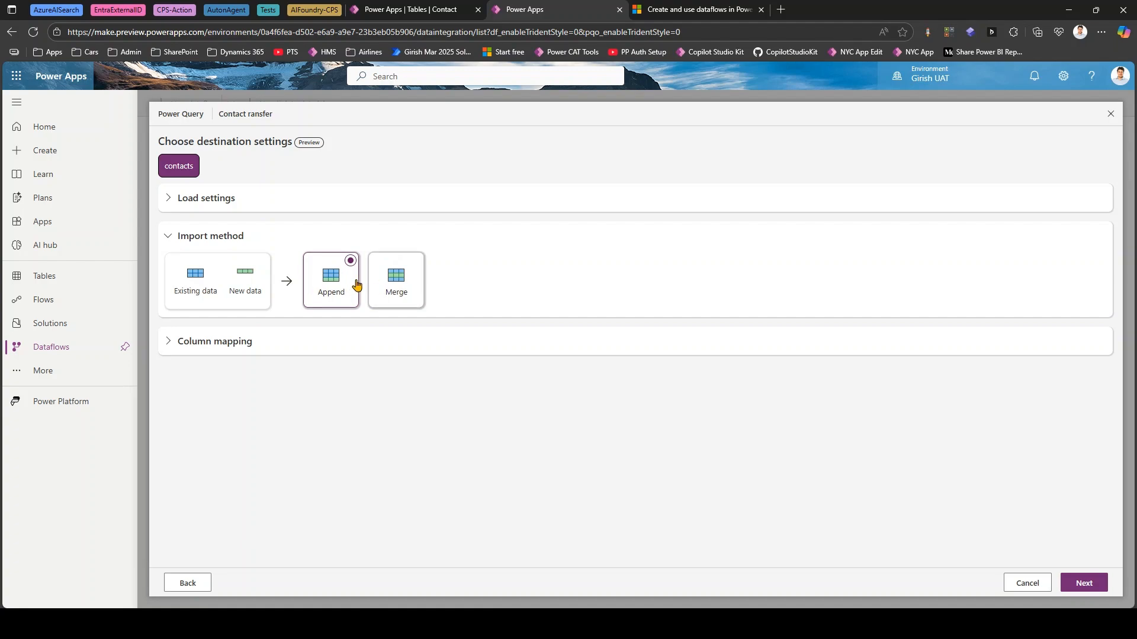
pyautogui.click(417, 261)
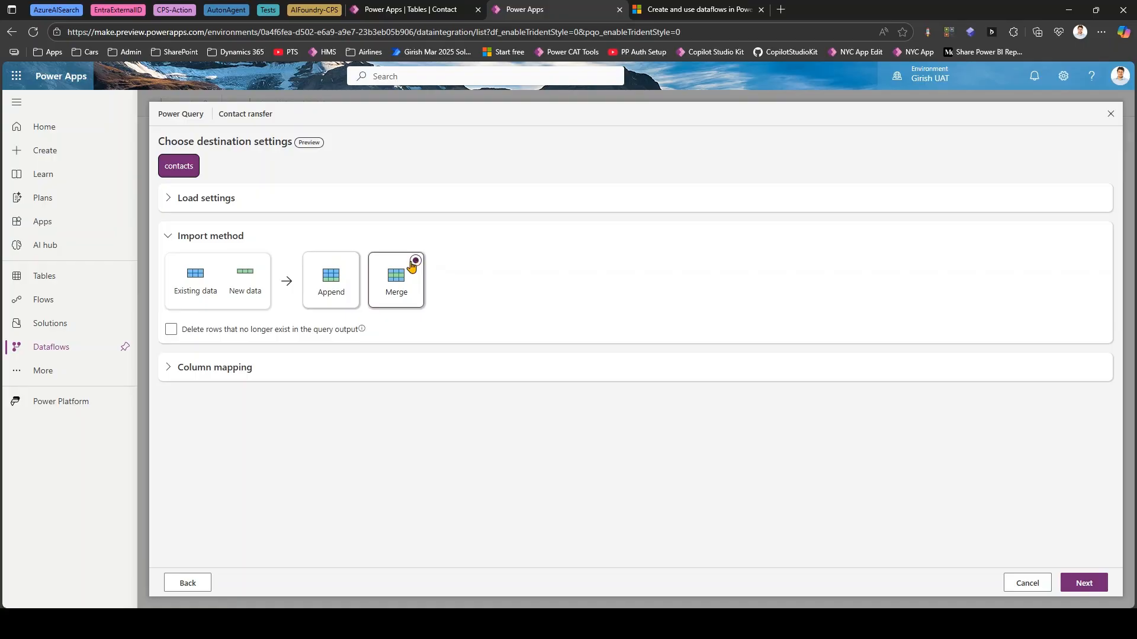
# - Set the import method to Append and review the complete column mapping list for the contacts query
pyautogui.click(351, 261)
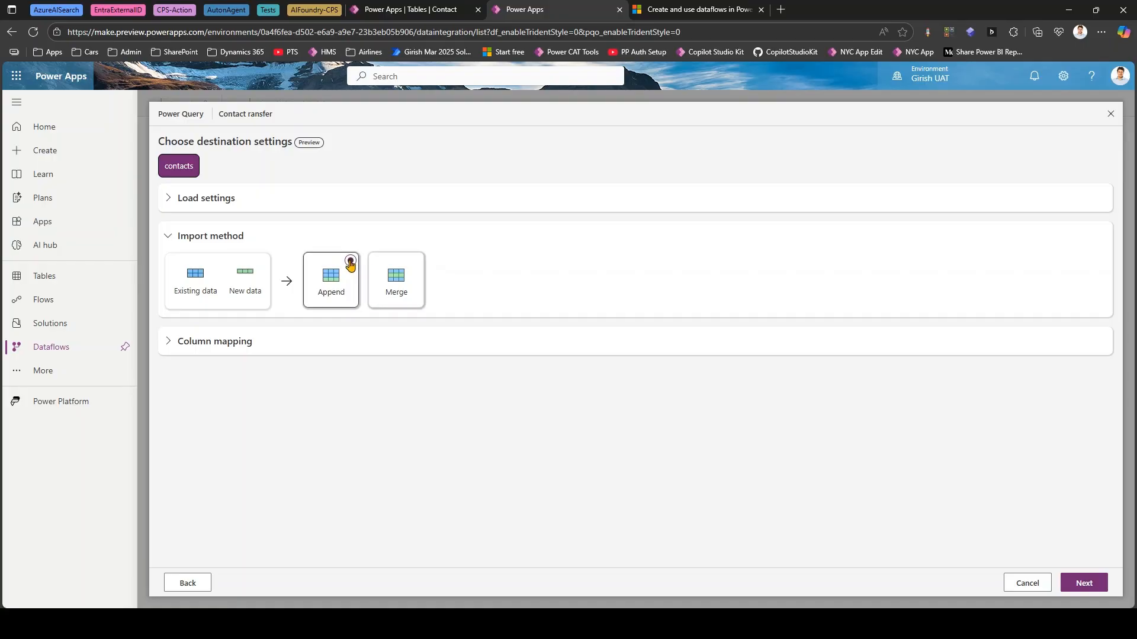
pyautogui.click(169, 343)
pyautogui.scroll(-2, 178, 352)
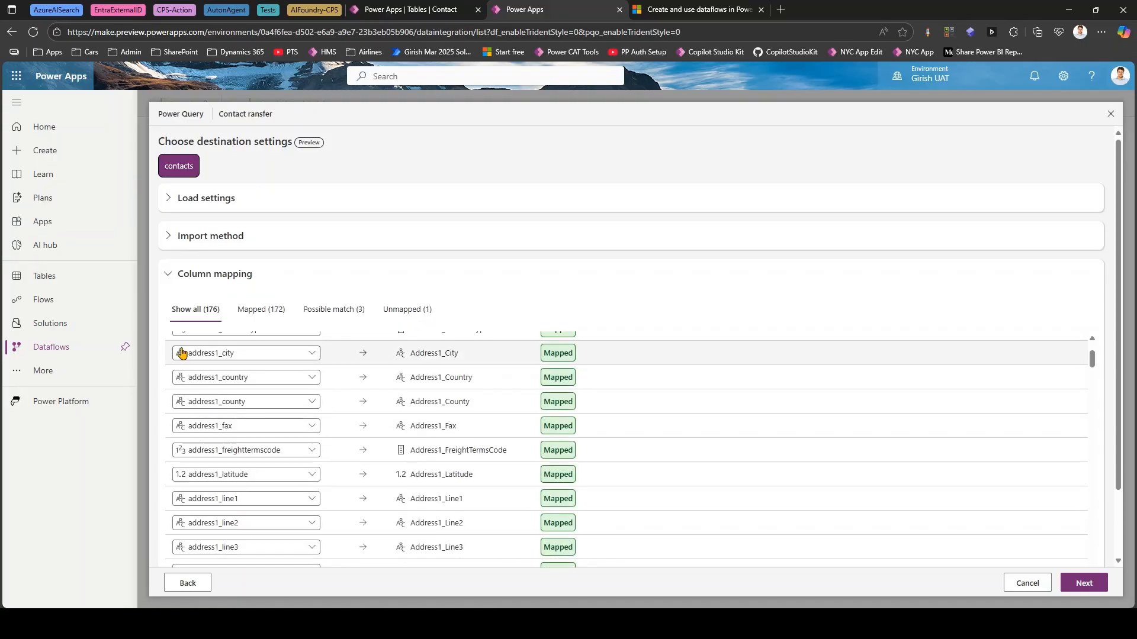
pyautogui.scroll(1, 317, 418)
pyautogui.scroll(1, 317, 418)
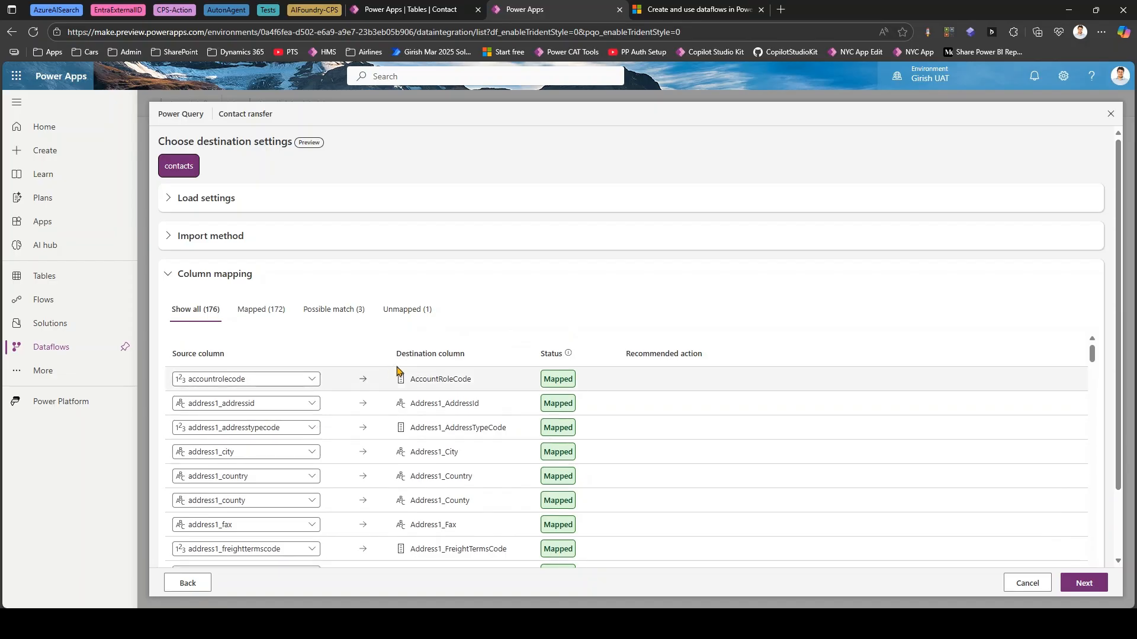
pyautogui.scroll(-2, 1093, 363)
pyautogui.moveTo(1093, 362); pyautogui.dragTo(1103, 514)
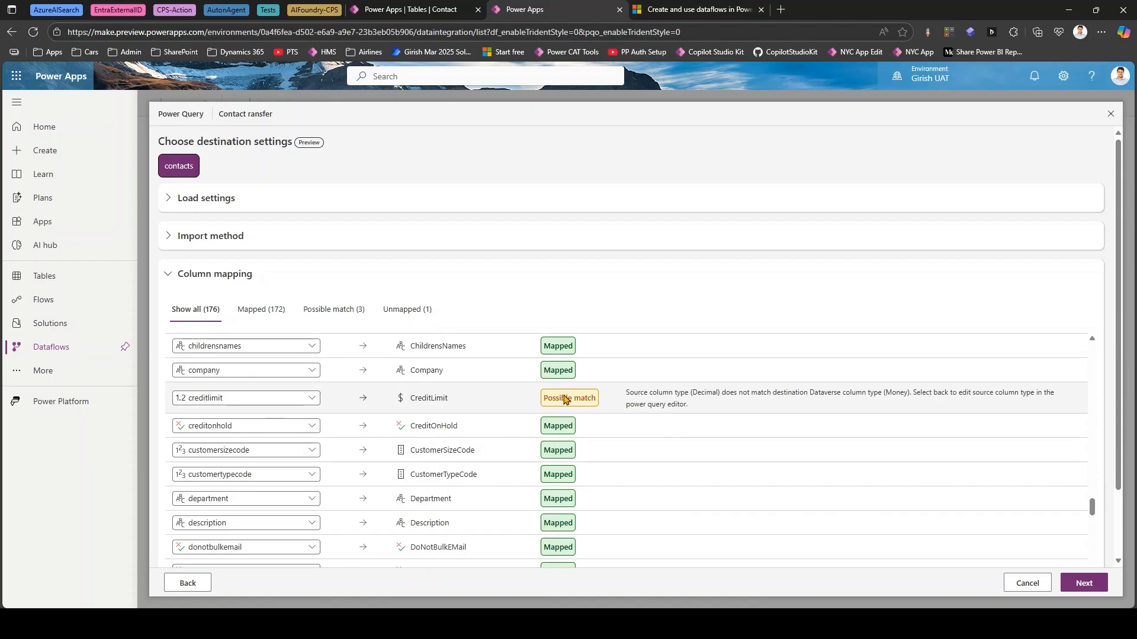
pyautogui.moveTo(1093, 508); pyautogui.dragTo(1093, 562)
# - Examine the unmapped, possible-match and mapped columns, including the source column choices for AnnualIncome, without changing any mapping
pyautogui.click(395, 310)
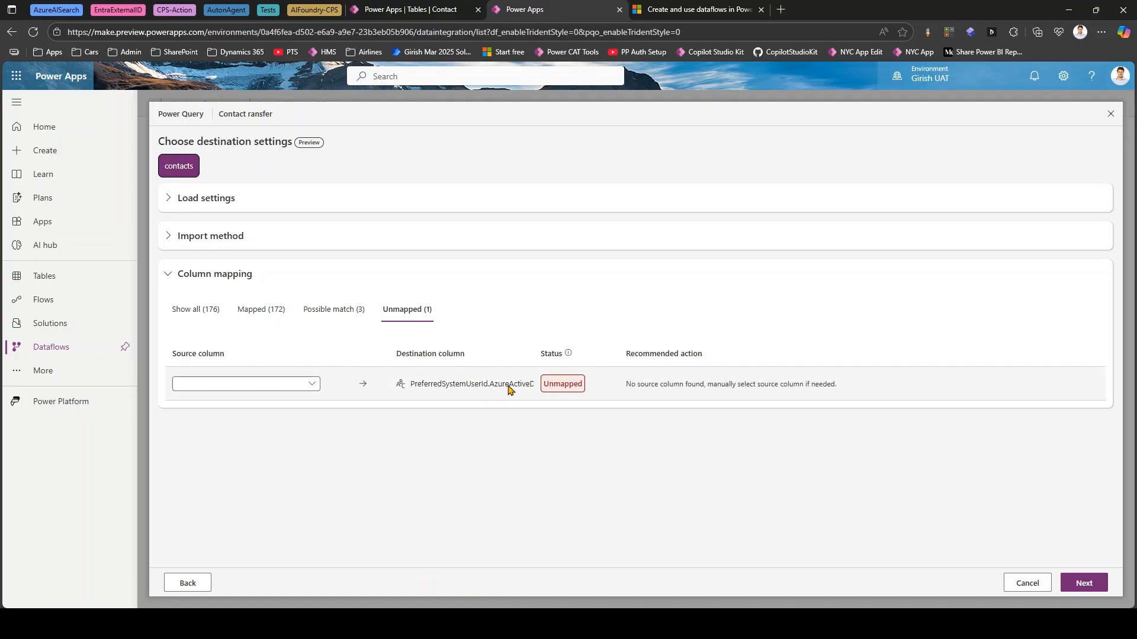
pyautogui.click(330, 313)
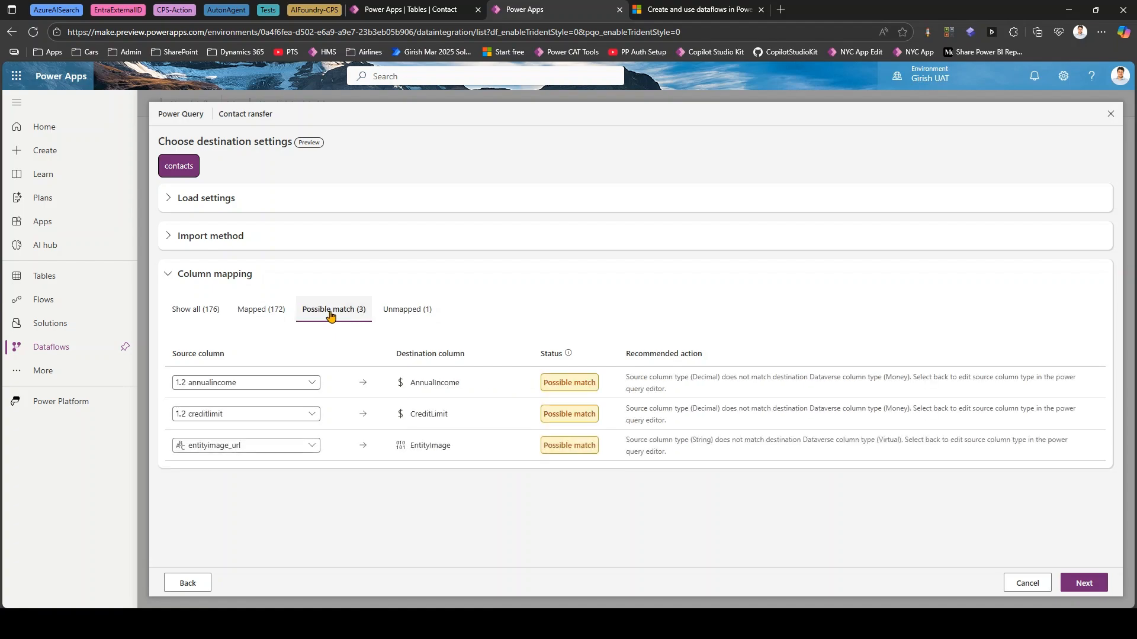
pyautogui.click(263, 312)
pyautogui.click(343, 311)
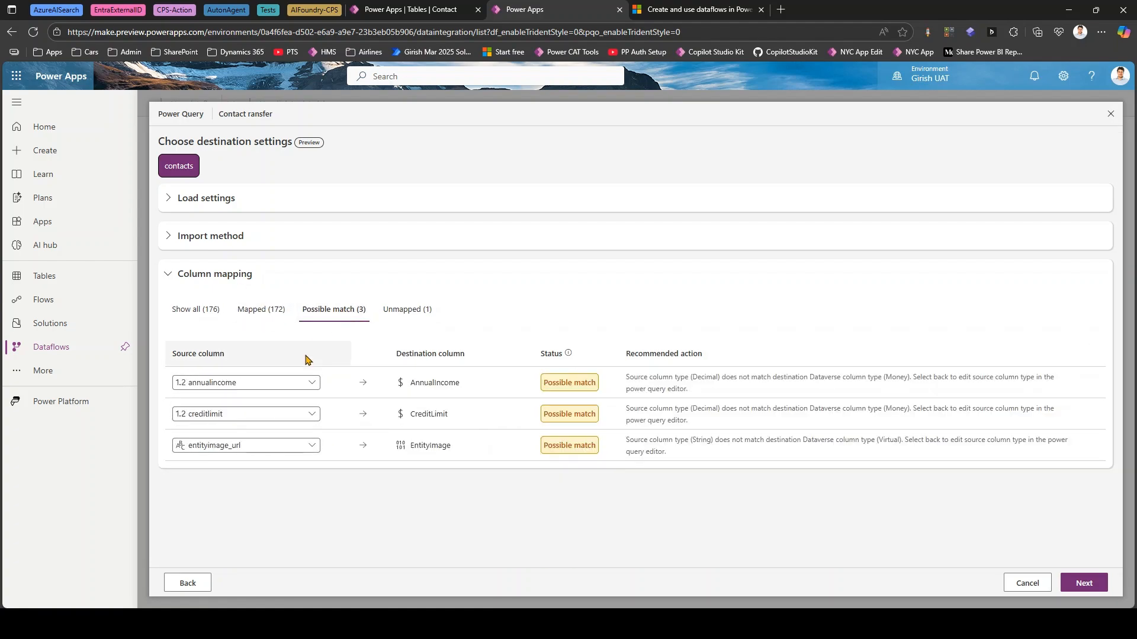
pyautogui.click(312, 383)
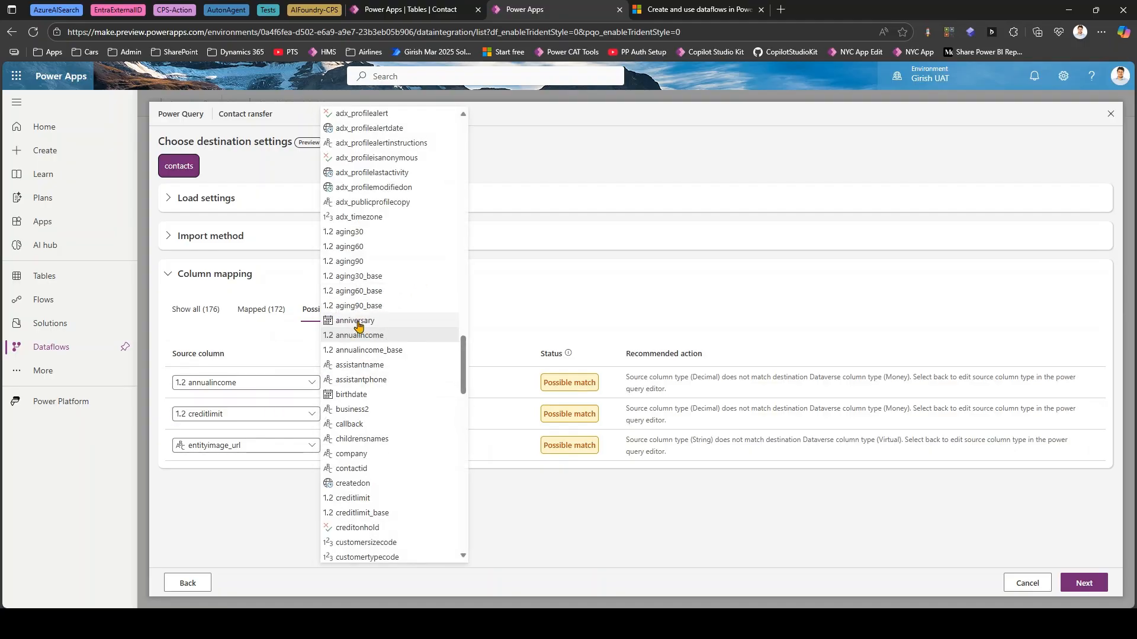
pyautogui.click(532, 285)
pyautogui.click(265, 279)
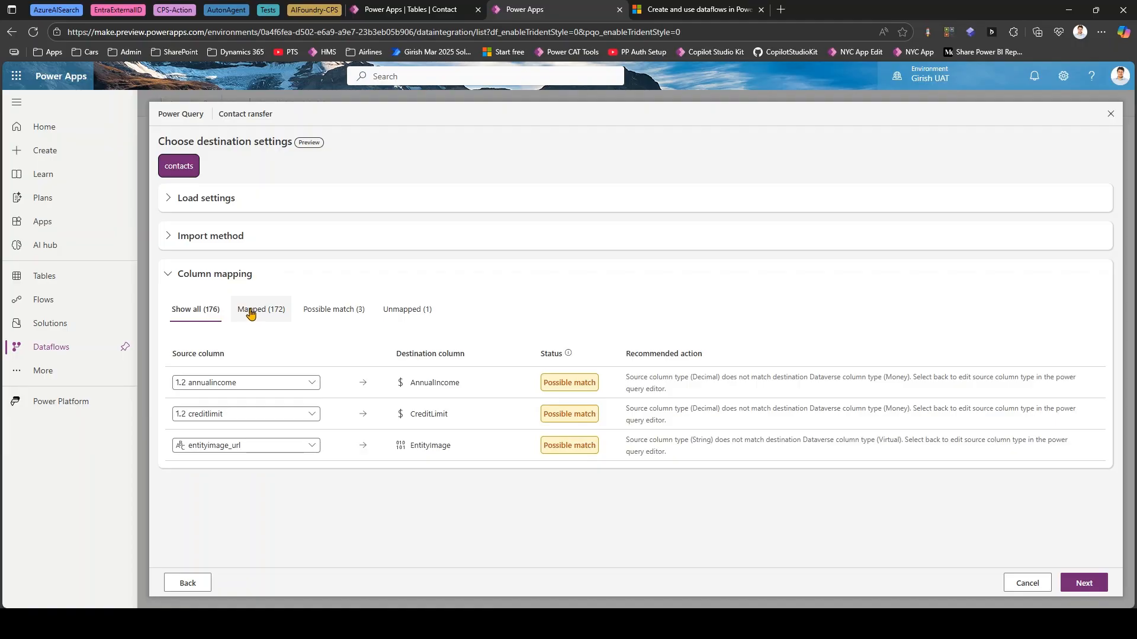
# - Continue to the refresh settings, keep manual refresh, enable refresh failure notifications to the dataflow owner, and publish the dataflow
pyautogui.click(1081, 584)
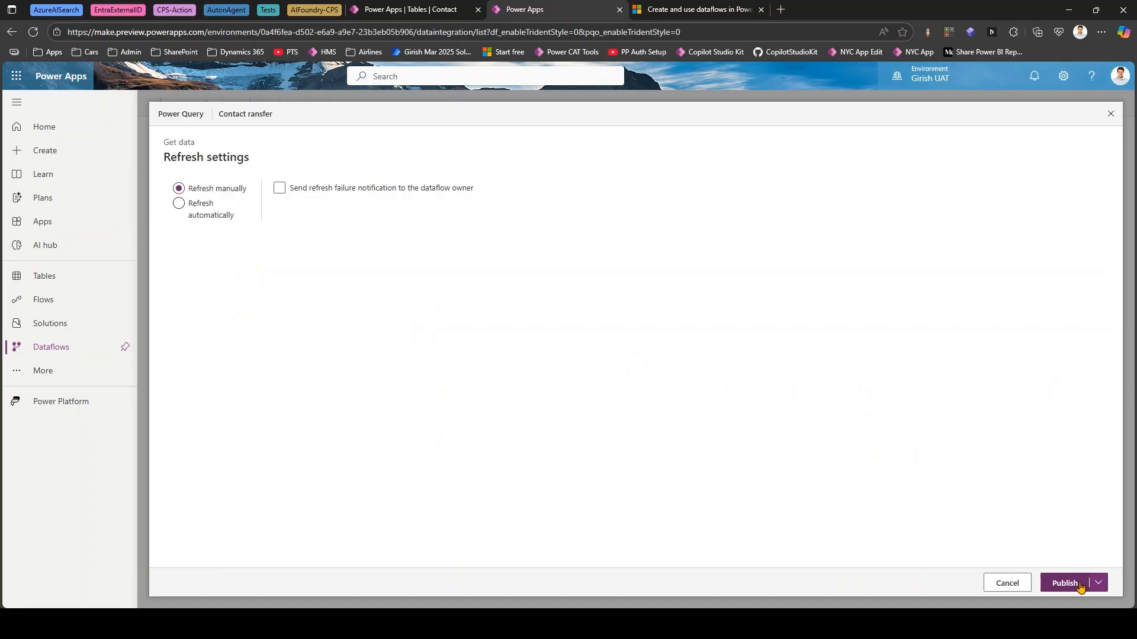
pyautogui.click(206, 206)
pyautogui.click(279, 189)
pyautogui.click(1098, 584)
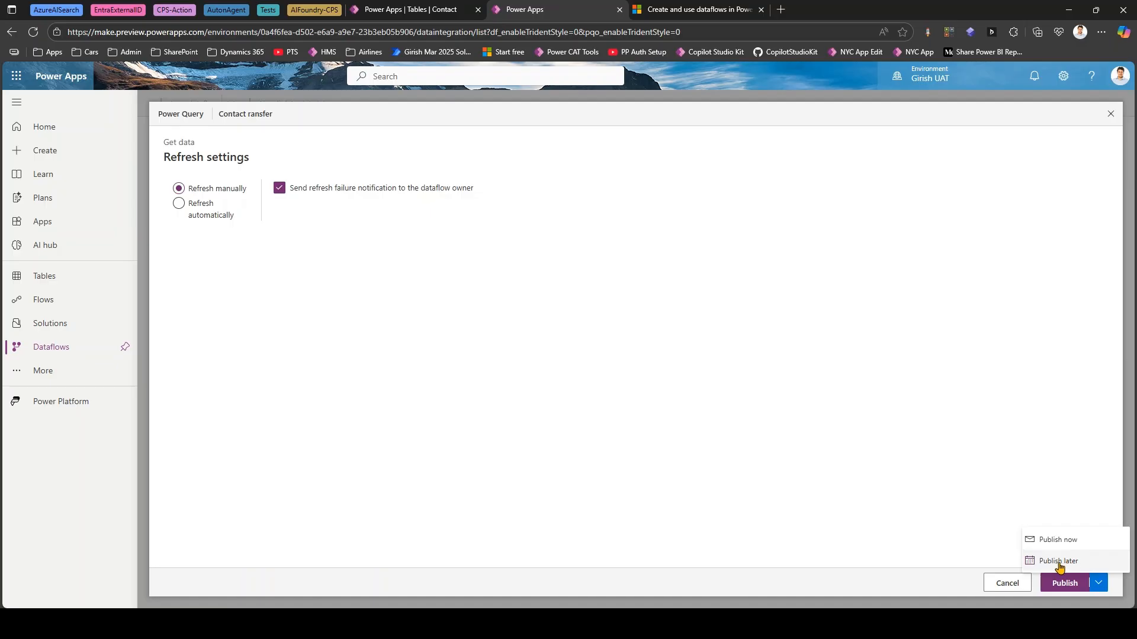
pyautogui.click(1068, 586)
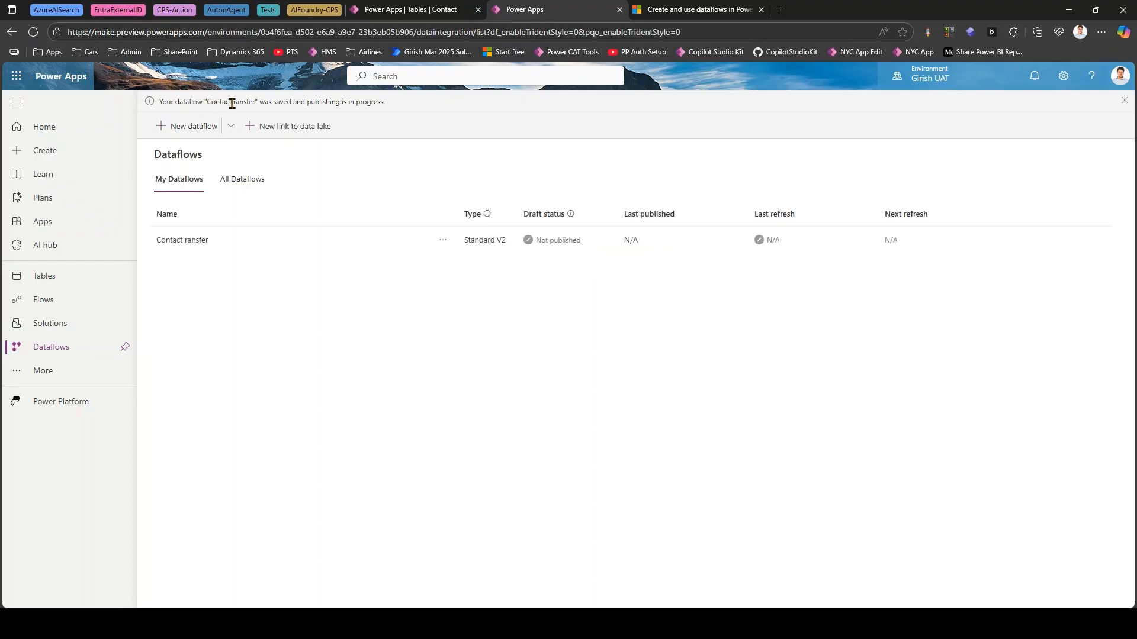
pyautogui.moveTo(235, 102); pyautogui.dragTo(255, 102)
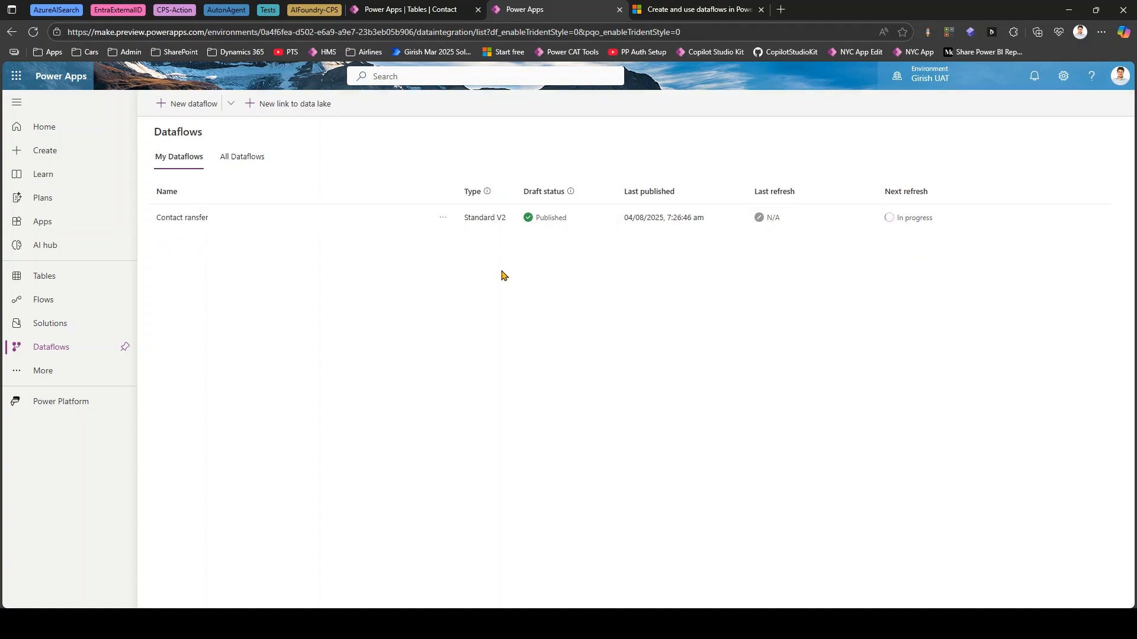
# - Open the Power Apps maker portal in a new browser tab placed beside the dataflow's tab
pyautogui.click(780, 10)
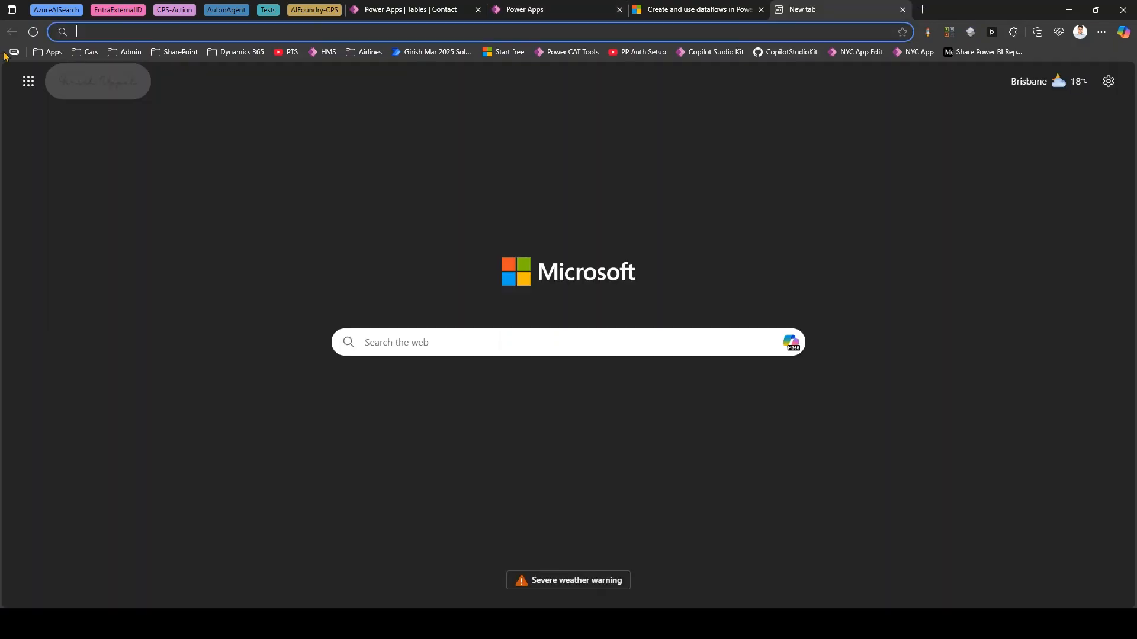
pyautogui.click(51, 52)
pyautogui.click(89, 189)
pyautogui.moveTo(829, 12); pyautogui.dragTo(696, 5)
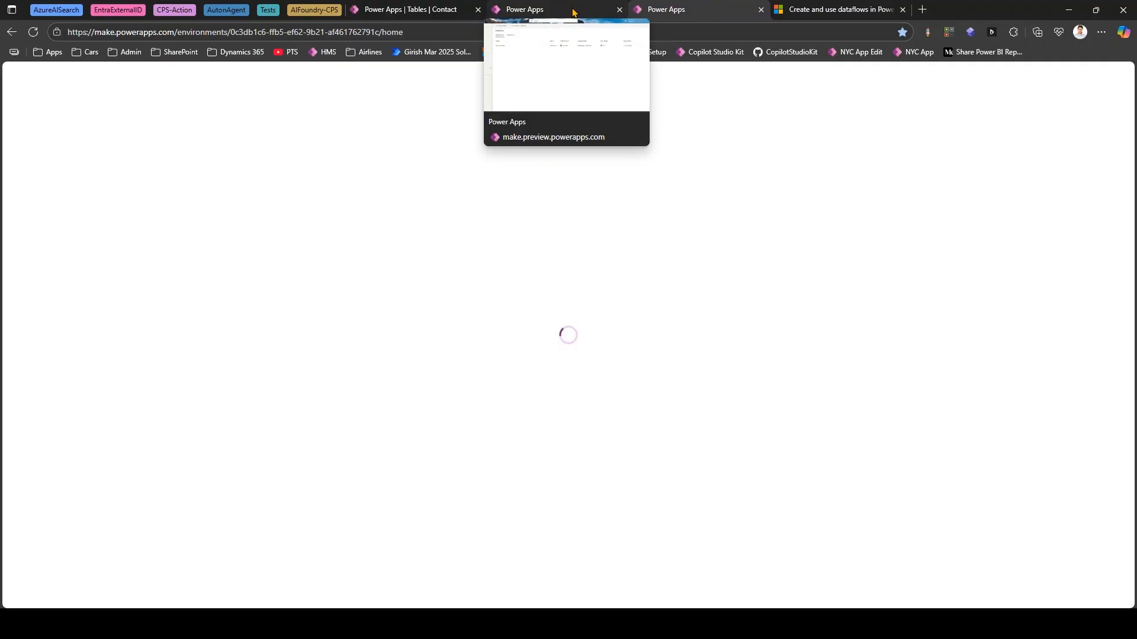
pyautogui.click(573, 12)
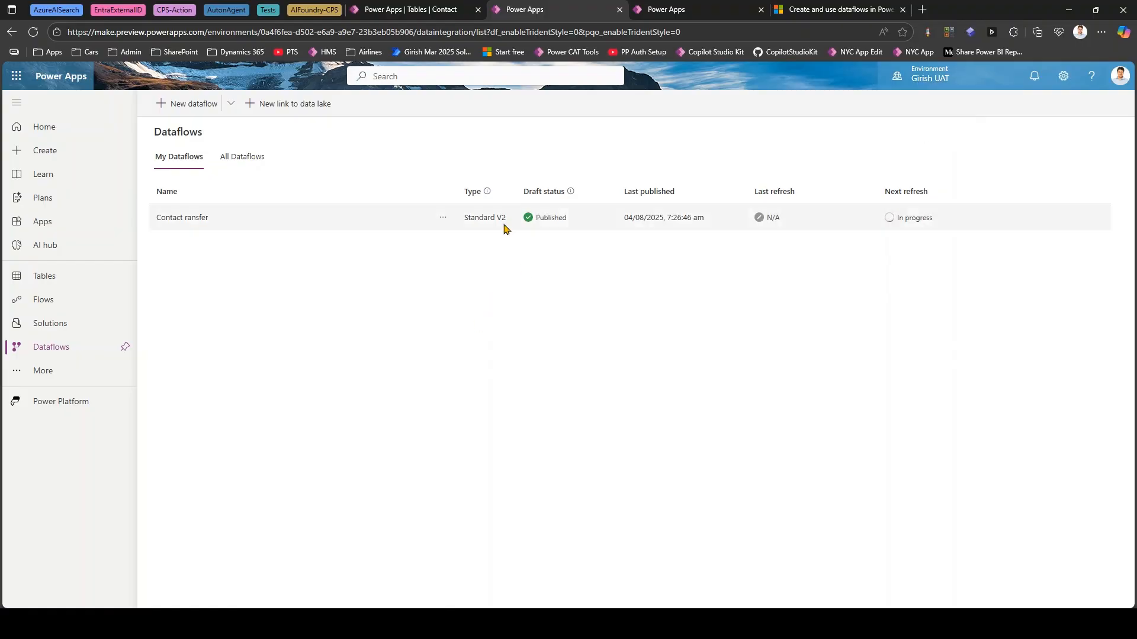
pyautogui.click(678, 10)
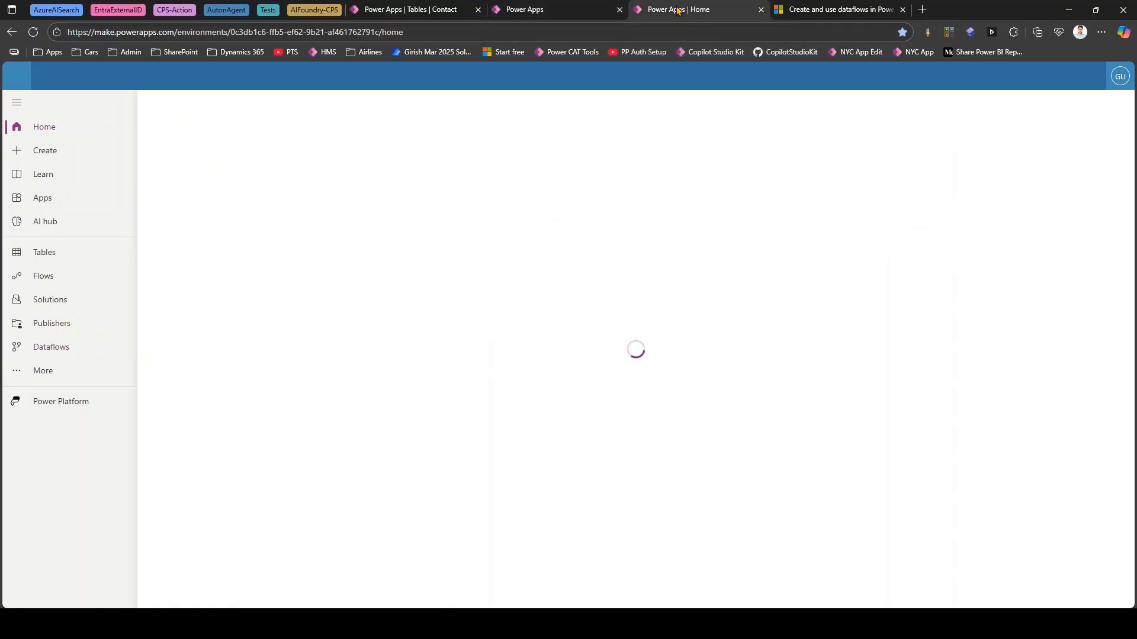
# - Switch the new Power Apps session to the UAT environment, open its Contact table, and reload the data
pyautogui.click(933, 80)
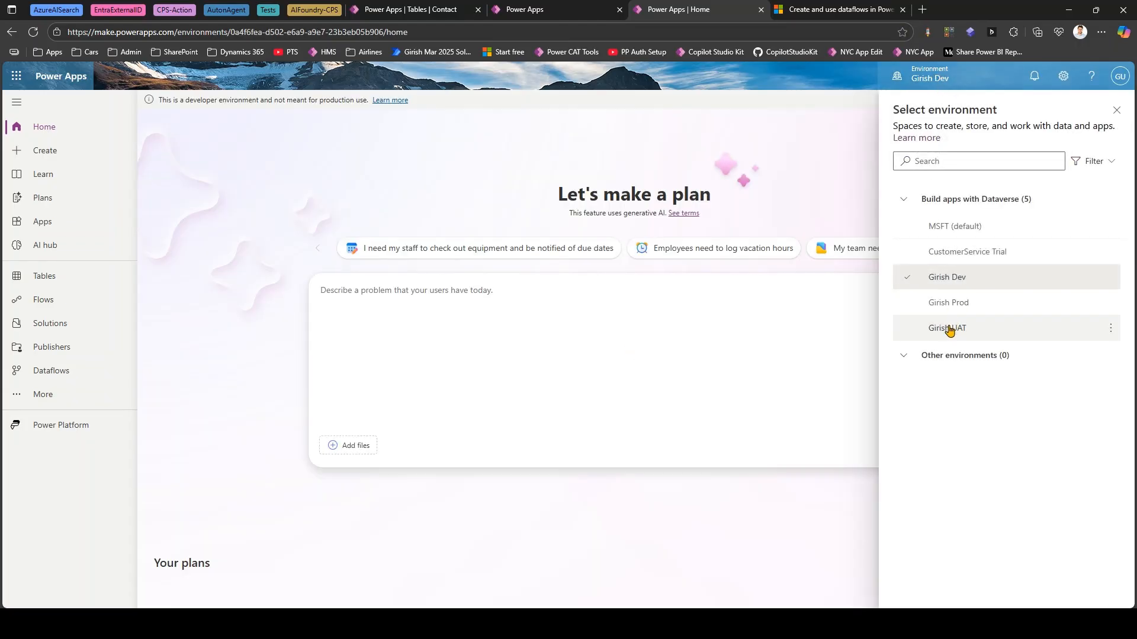
pyautogui.click(947, 328)
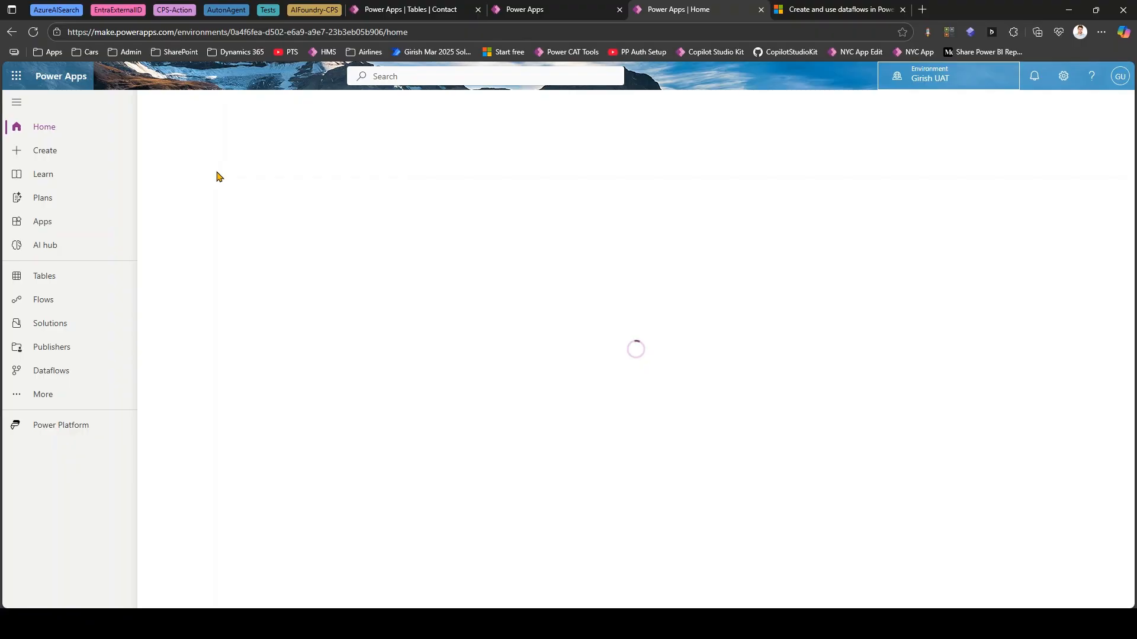
pyautogui.click(67, 276)
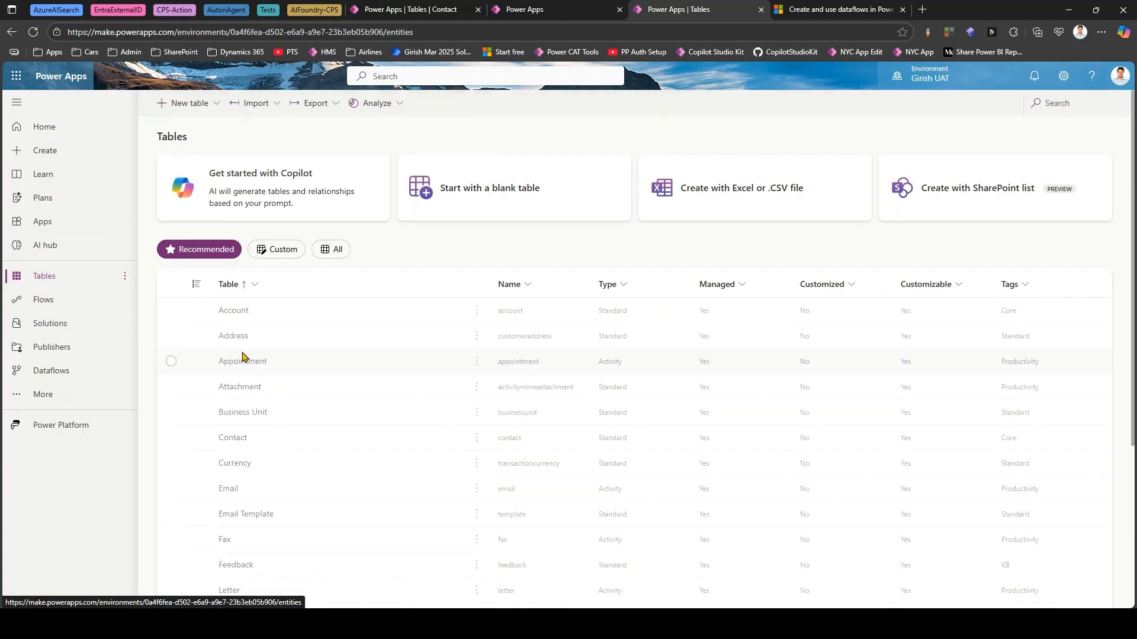
pyautogui.click(235, 439)
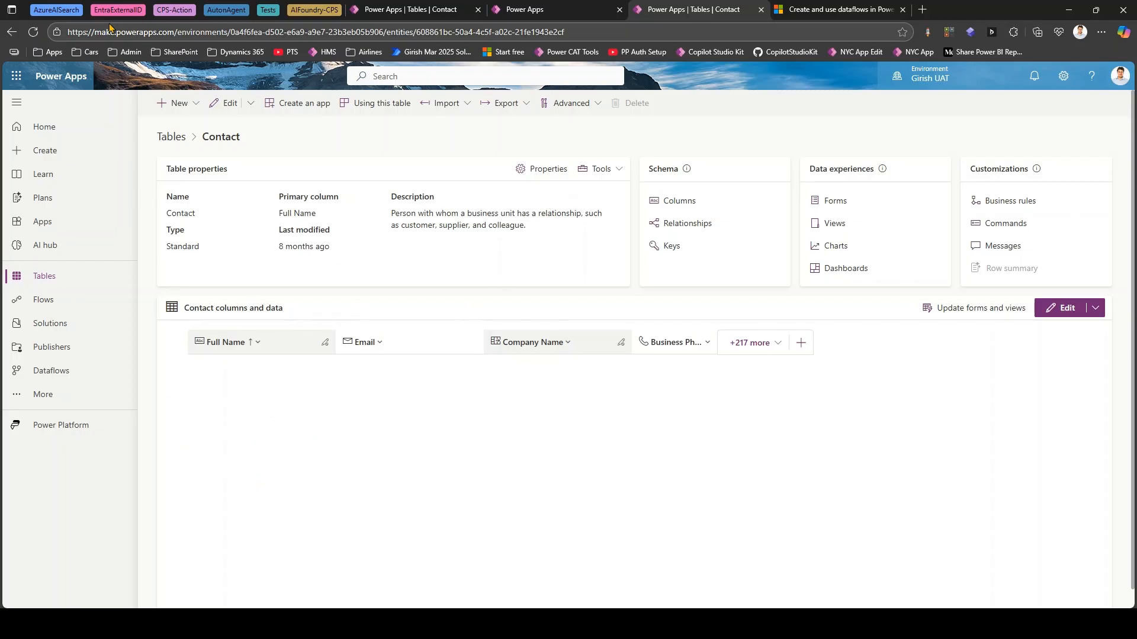
pyautogui.click(31, 35)
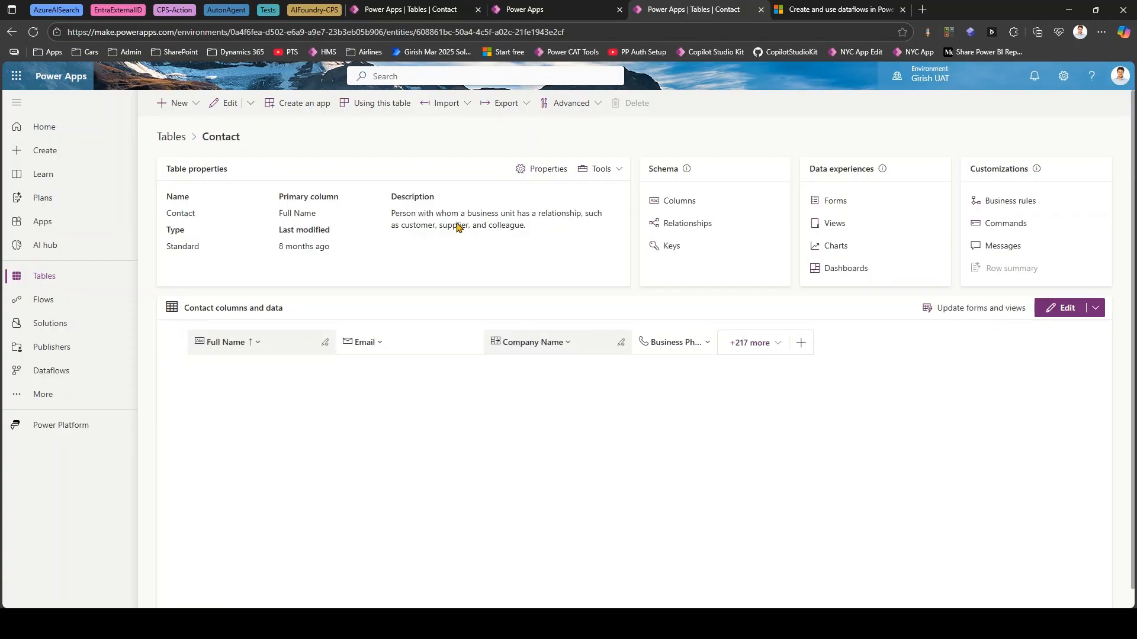
# - Open the refresh history of the Contact ransfer dataflow and examine the first run's error message for the contacts table
pyautogui.click(533, 9)
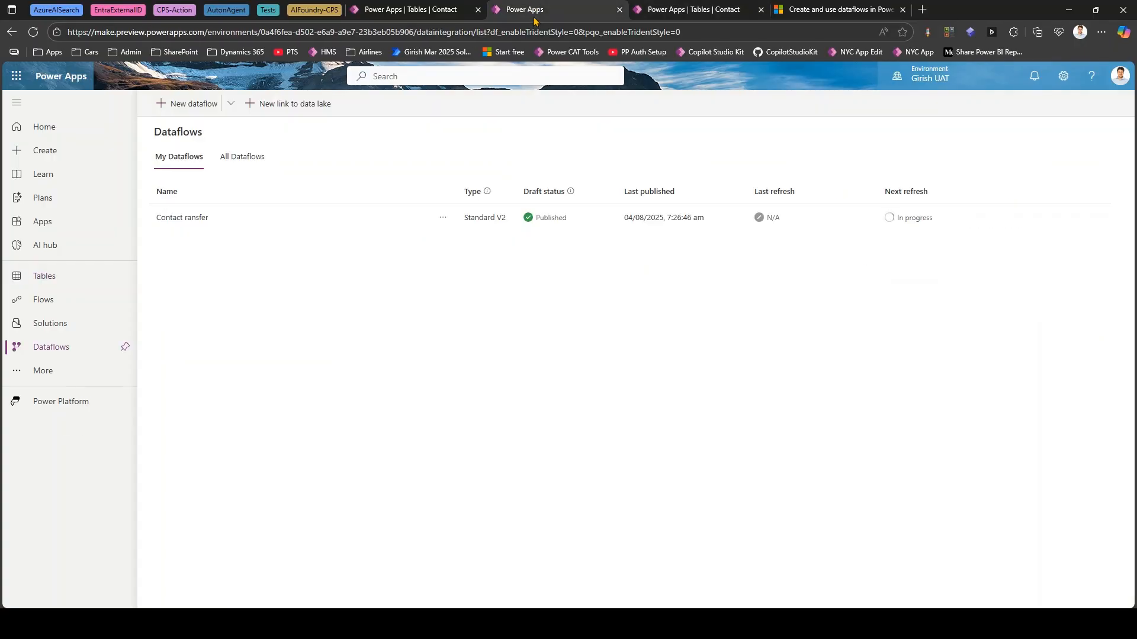
pyautogui.click(443, 217)
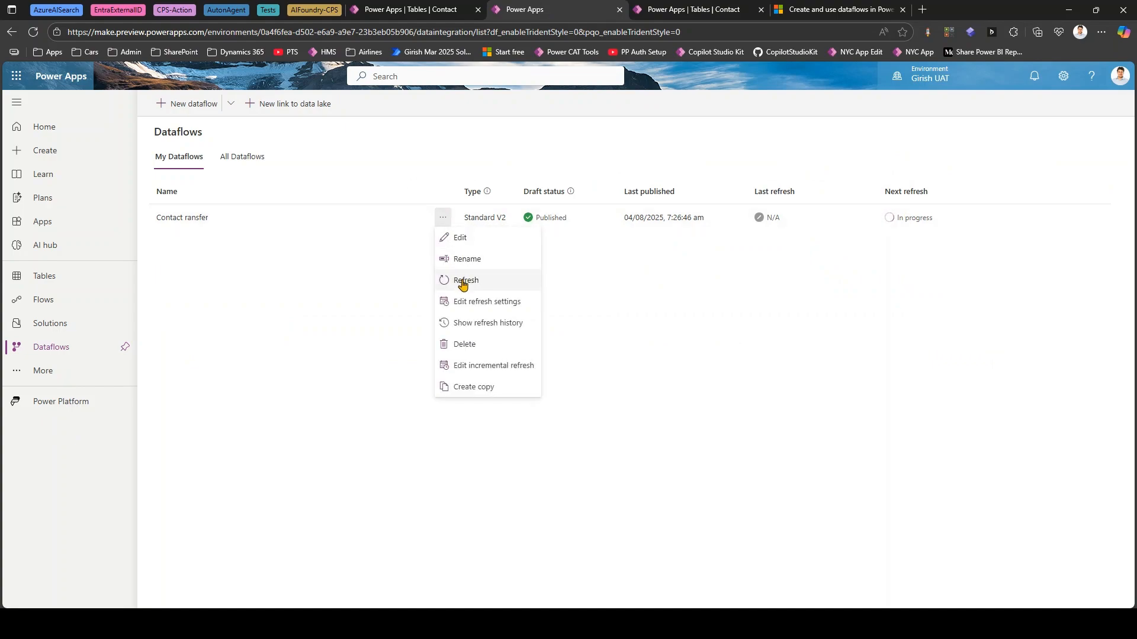
pyautogui.click(464, 325)
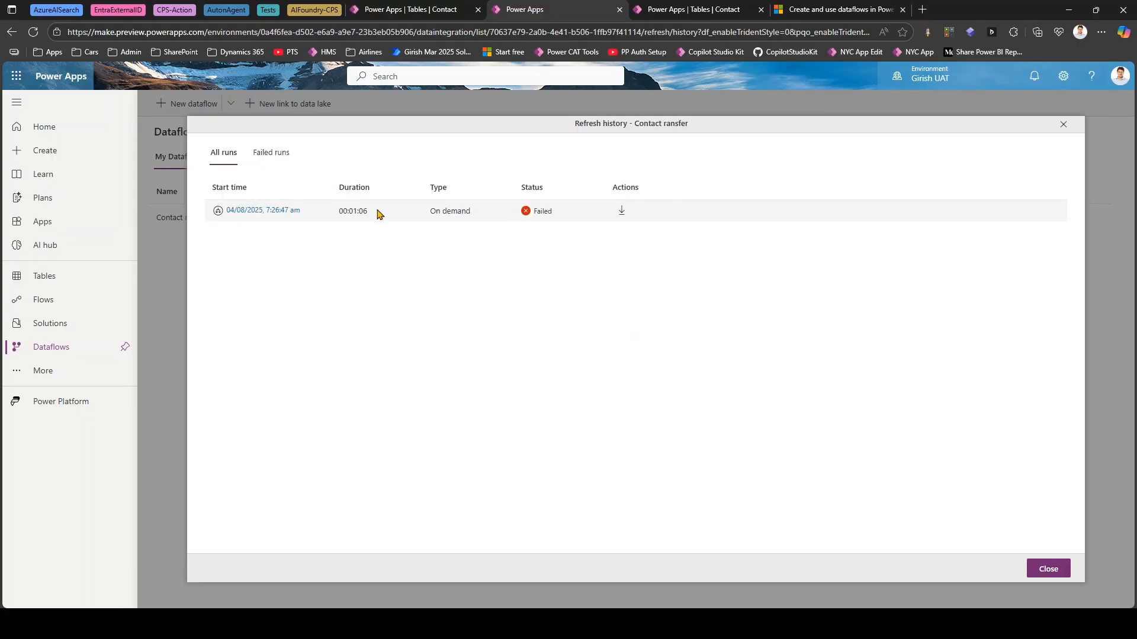
pyautogui.click(274, 154)
pyautogui.click(281, 211)
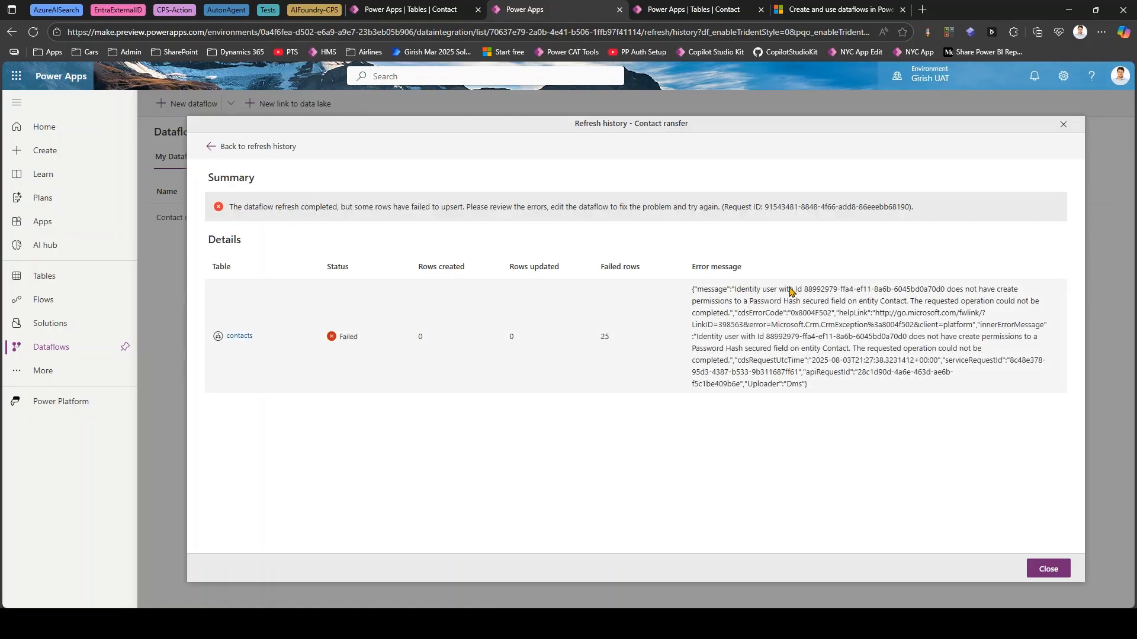
pyautogui.moveTo(794, 290); pyautogui.dragTo(896, 306)
pyautogui.moveTo(746, 314); pyautogui.dragTo(881, 327)
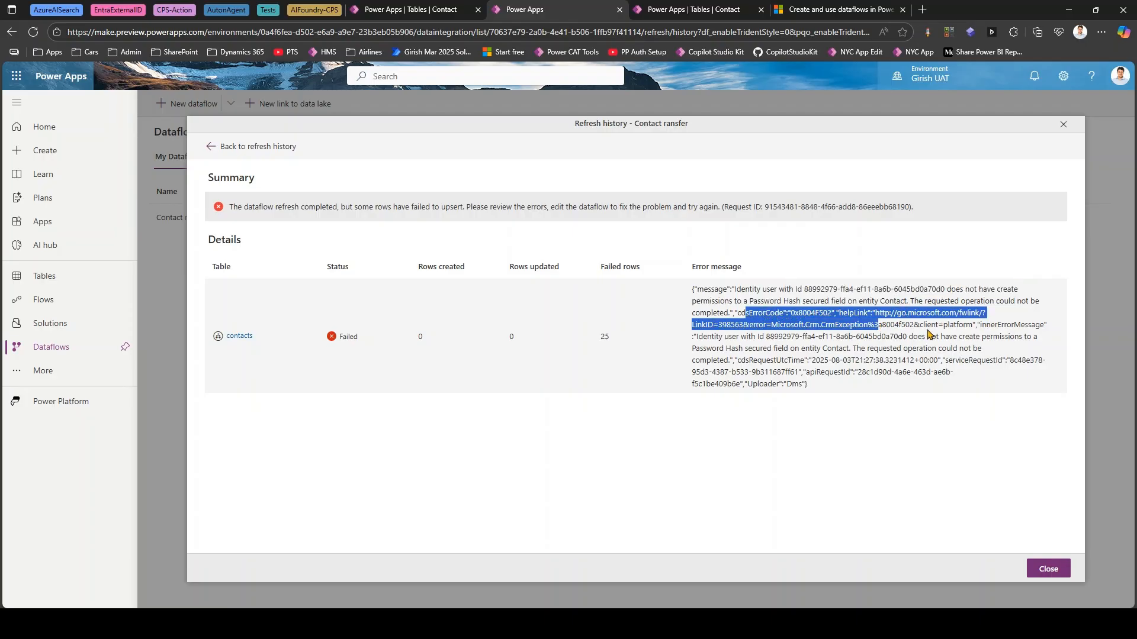
pyautogui.click(834, 338)
pyautogui.moveTo(791, 337); pyautogui.dragTo(938, 354)
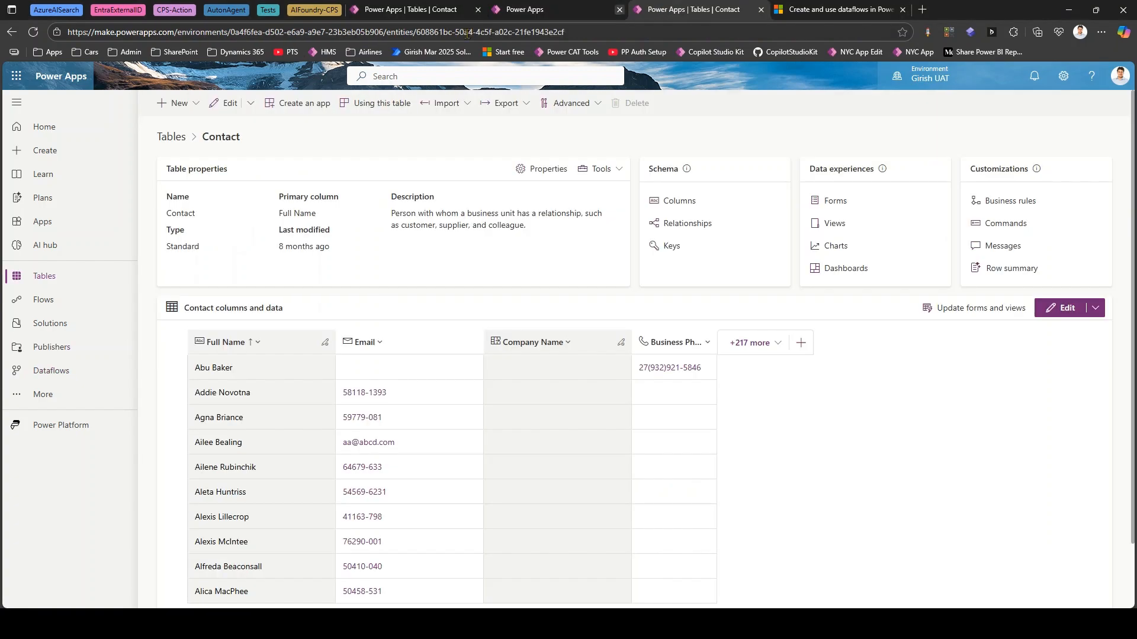
# - Check the contact rows in the UAT environment's Contact table and reload the page
pyautogui.click(663, 10)
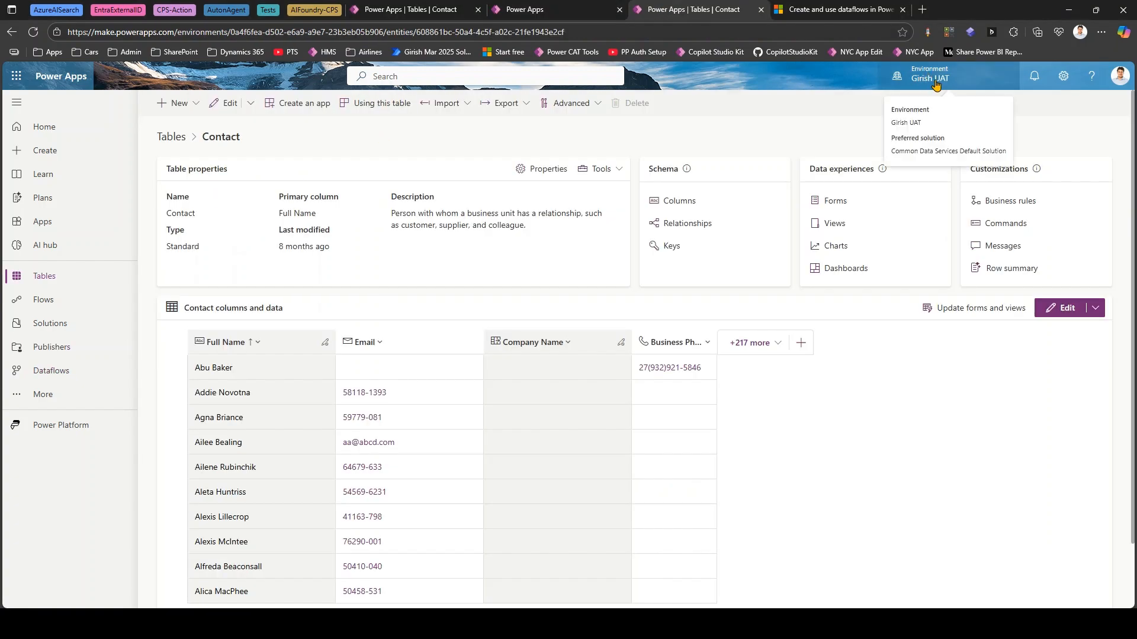
pyautogui.scroll(-2, 304, 447)
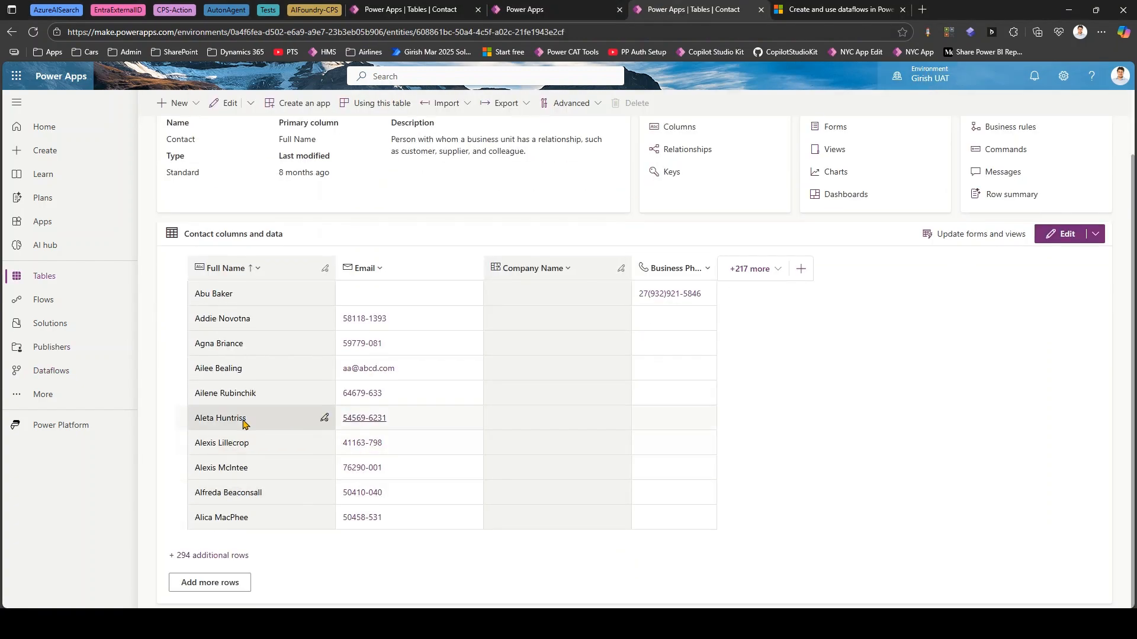
pyautogui.click(33, 32)
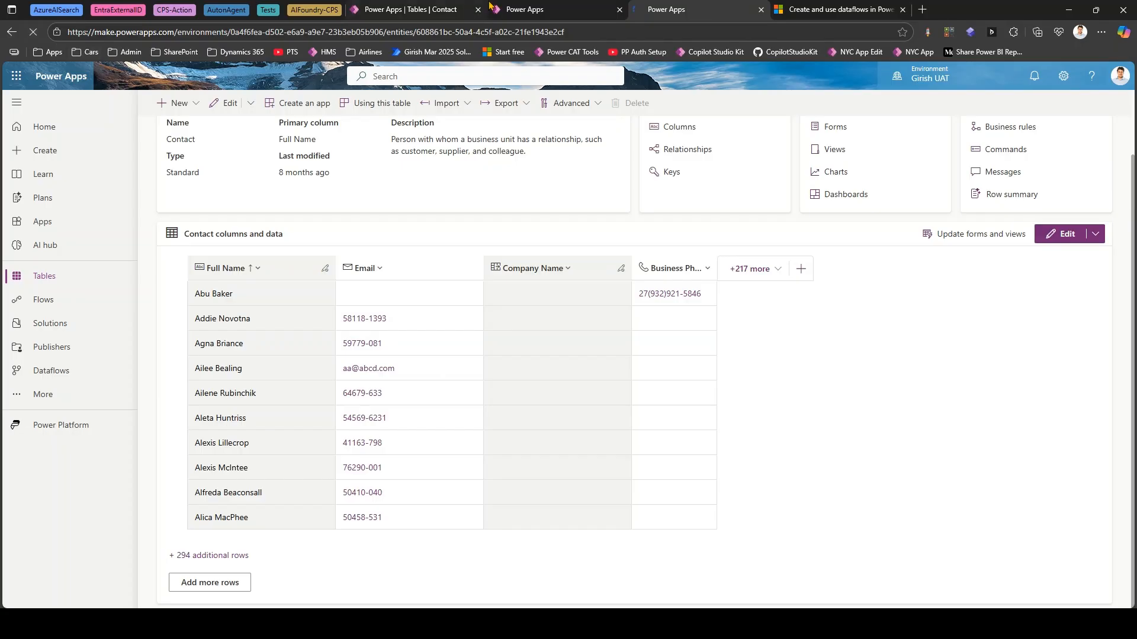
# - Close the dataflow's run details and reopen the Contact ransfer refresh history to check the latest run's status
pyautogui.click(520, 8)
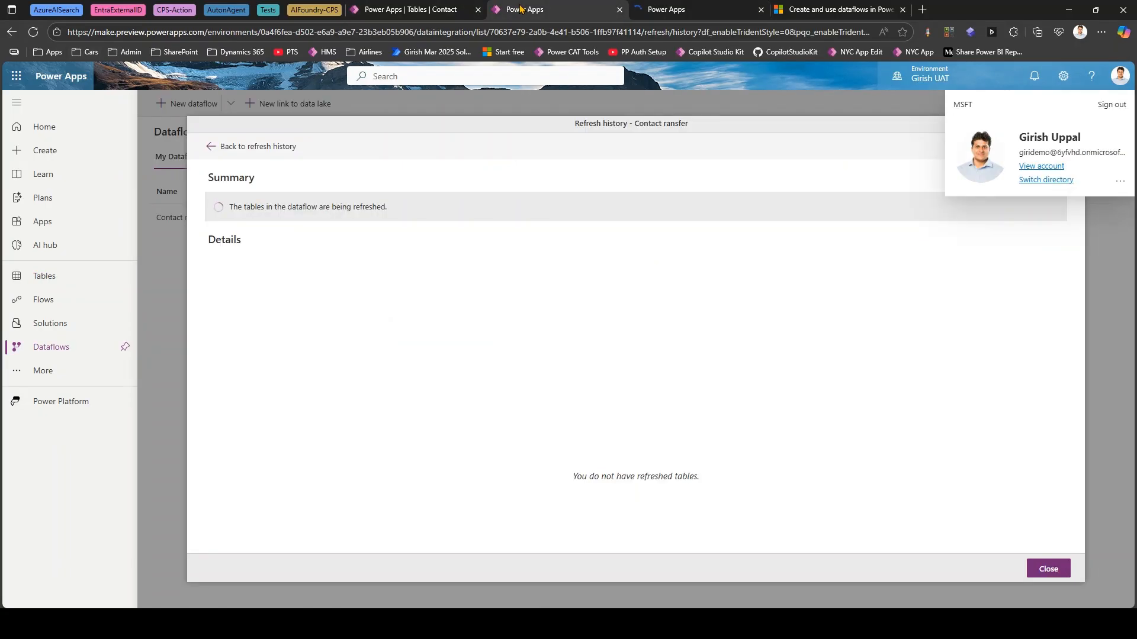
pyautogui.click(1048, 569)
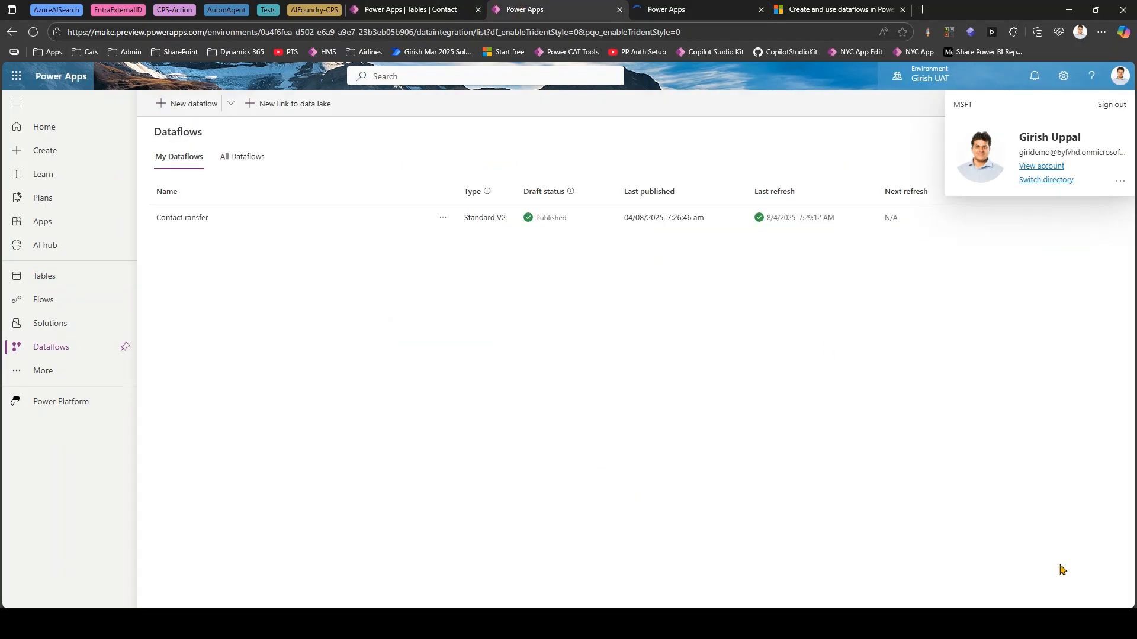
pyautogui.click(441, 219)
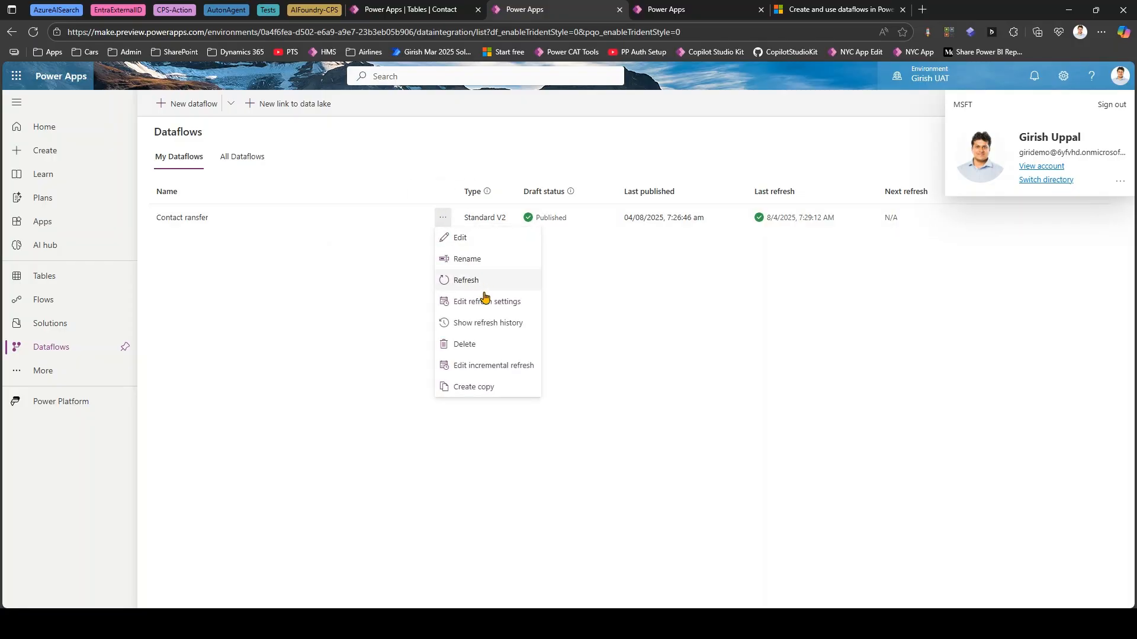
pyautogui.click(489, 322)
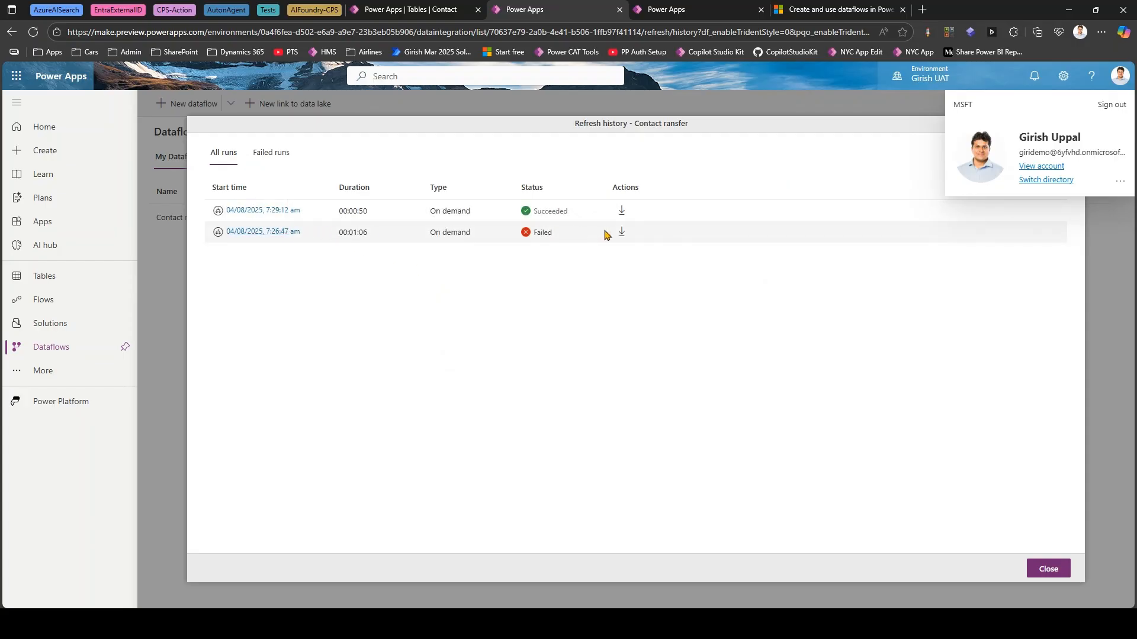
# - Compare the run details of the failed and the succeeded refresh in the Contact ransfer dataflow's refresh history
pyautogui.click(281, 232)
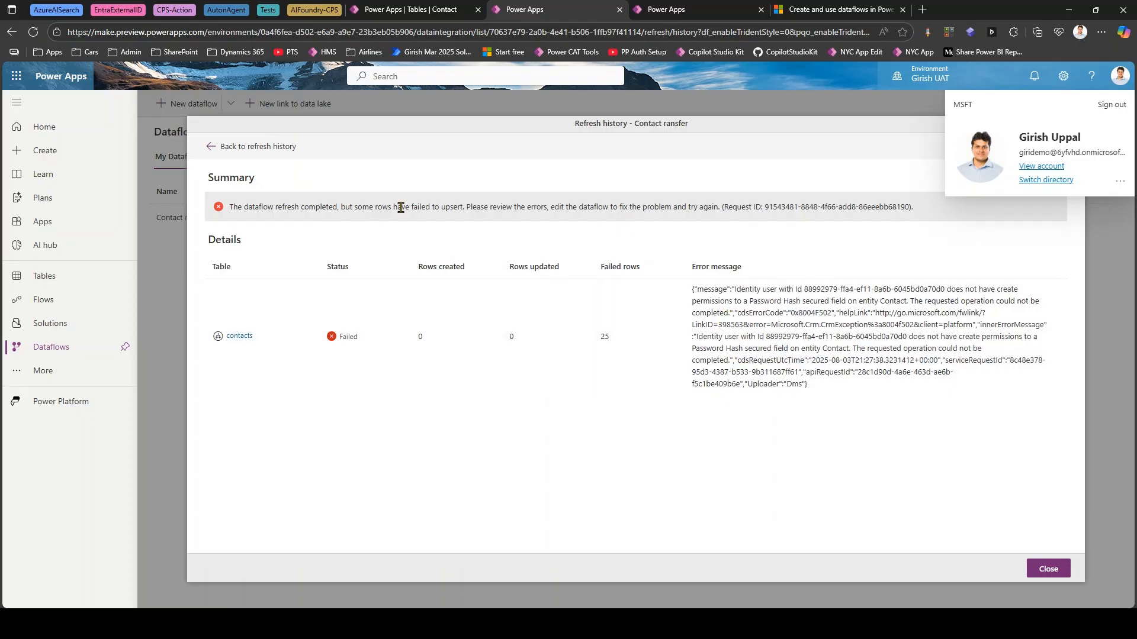
pyautogui.click(1048, 570)
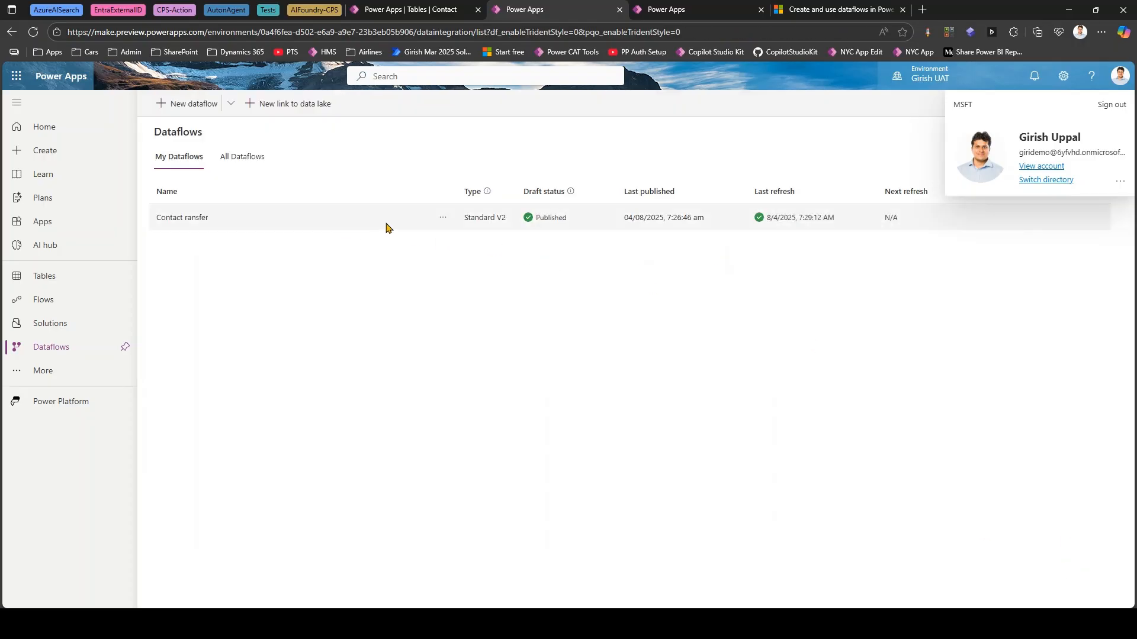
pyautogui.click(442, 218)
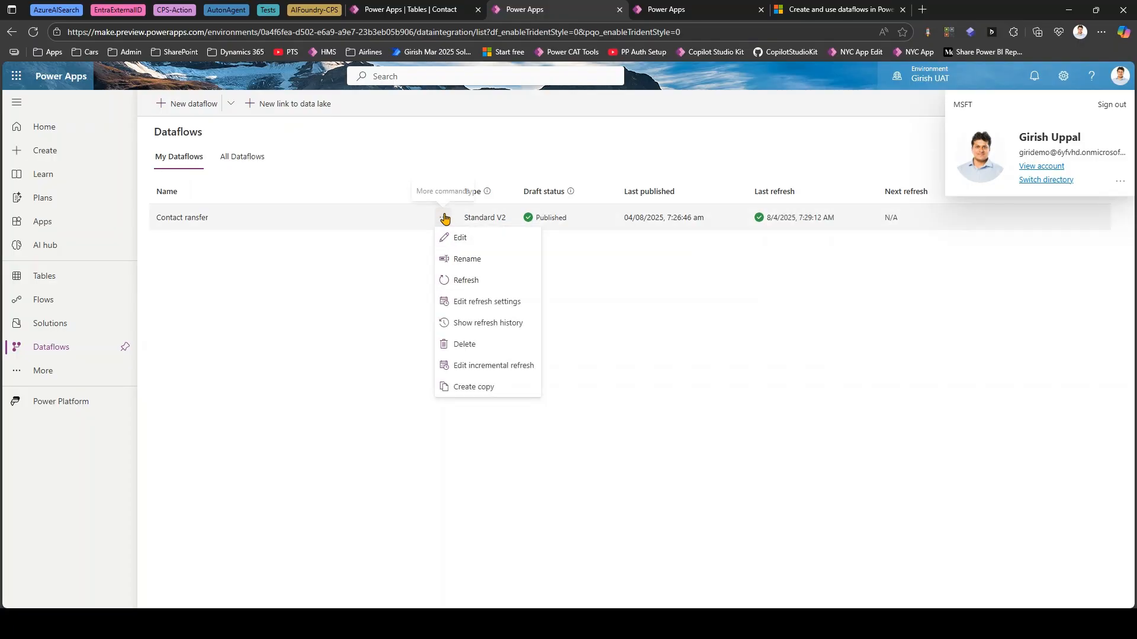
pyautogui.click(489, 324)
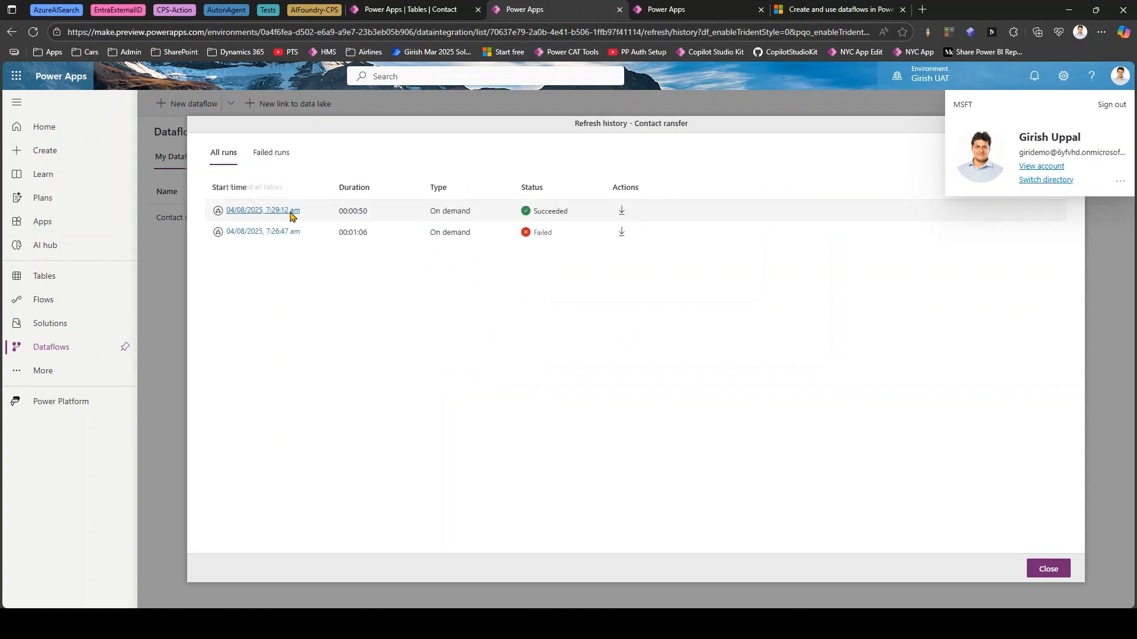
pyautogui.click(290, 213)
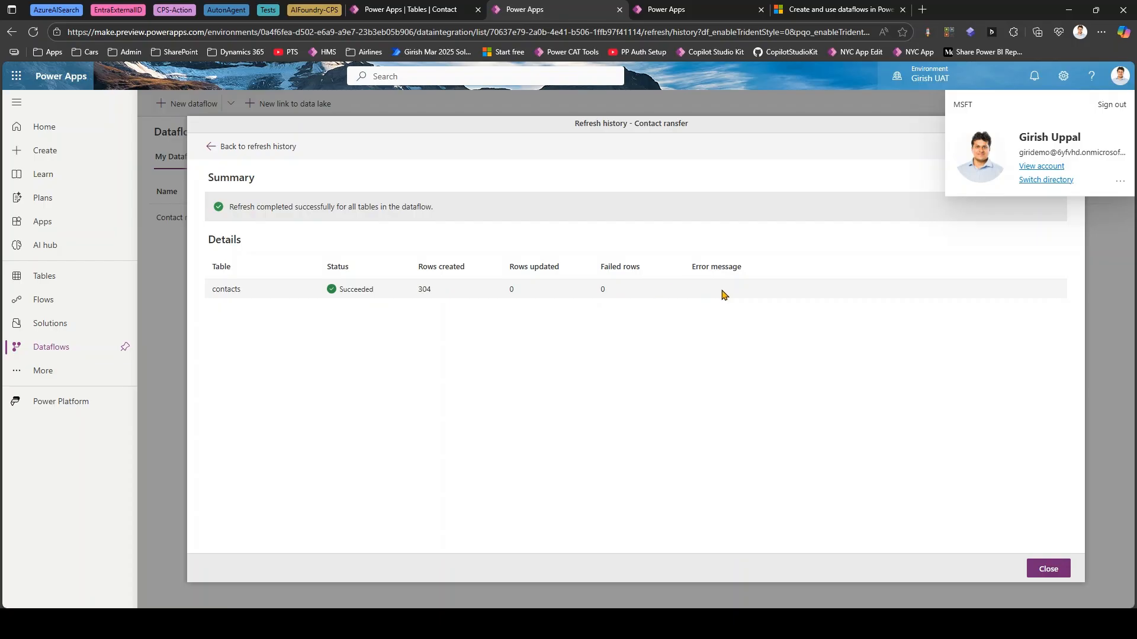
pyautogui.click(1058, 568)
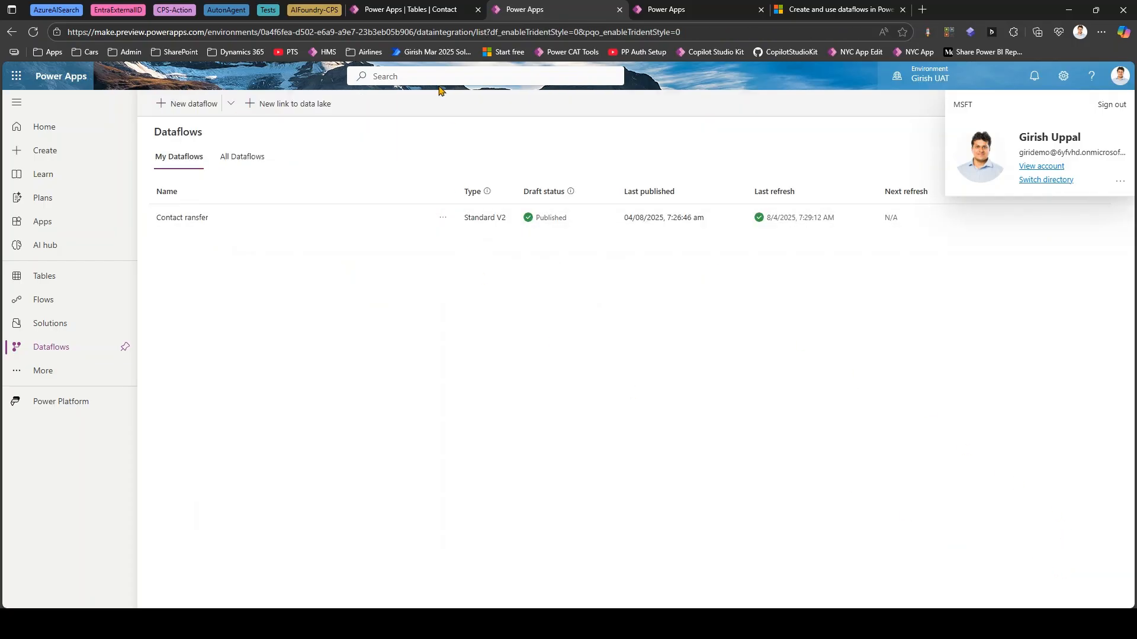
# - Return to the Contact table in the Dev environment, dismiss the developer resources, and open all contact rows for editing
pyautogui.click(419, 8)
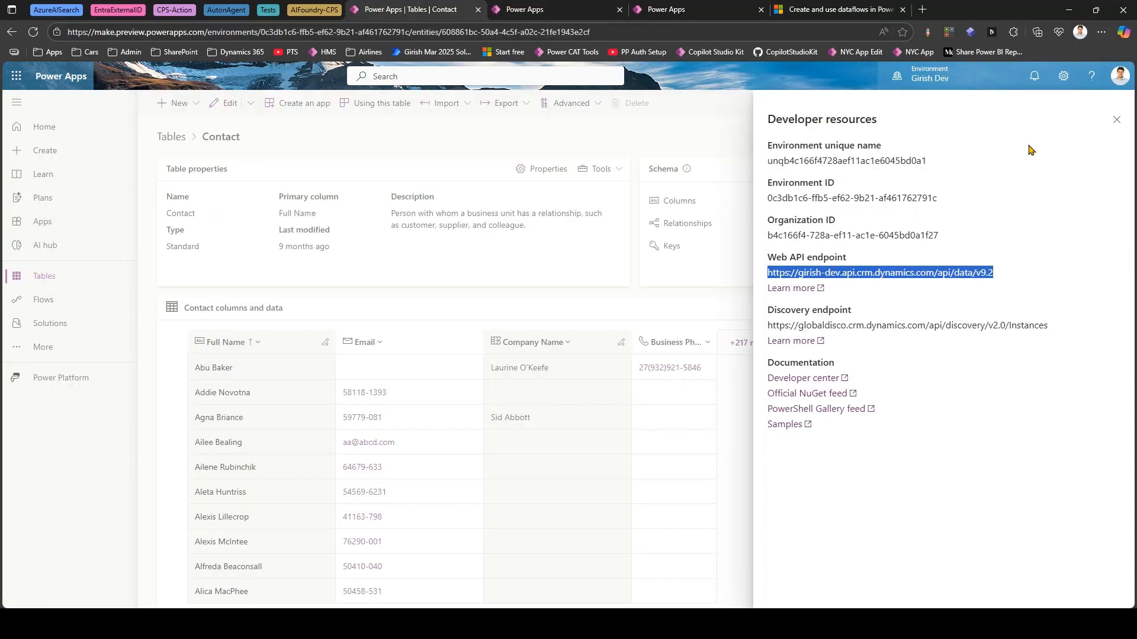
pyautogui.click(1117, 119)
pyautogui.scroll(-2, 266, 527)
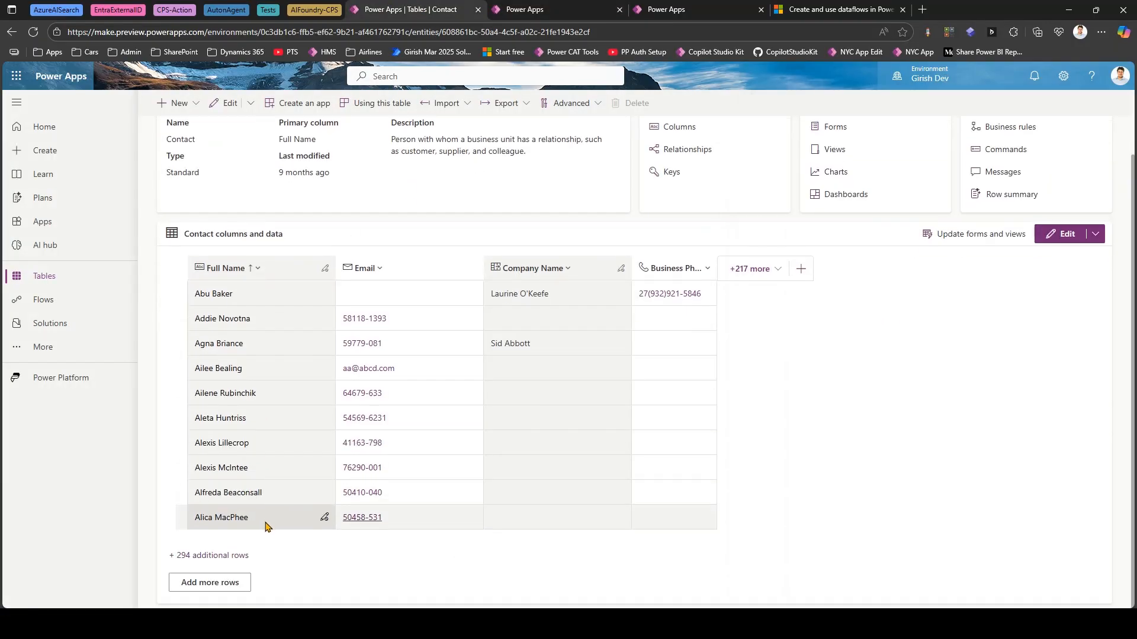
pyautogui.click(209, 557)
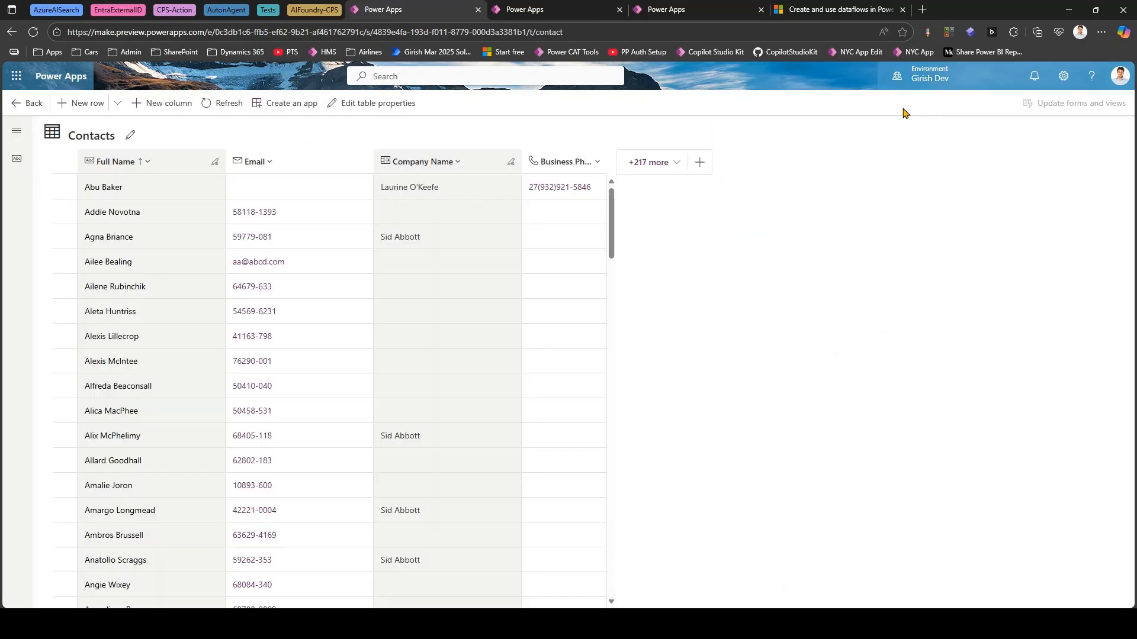
pyautogui.click(118, 107)
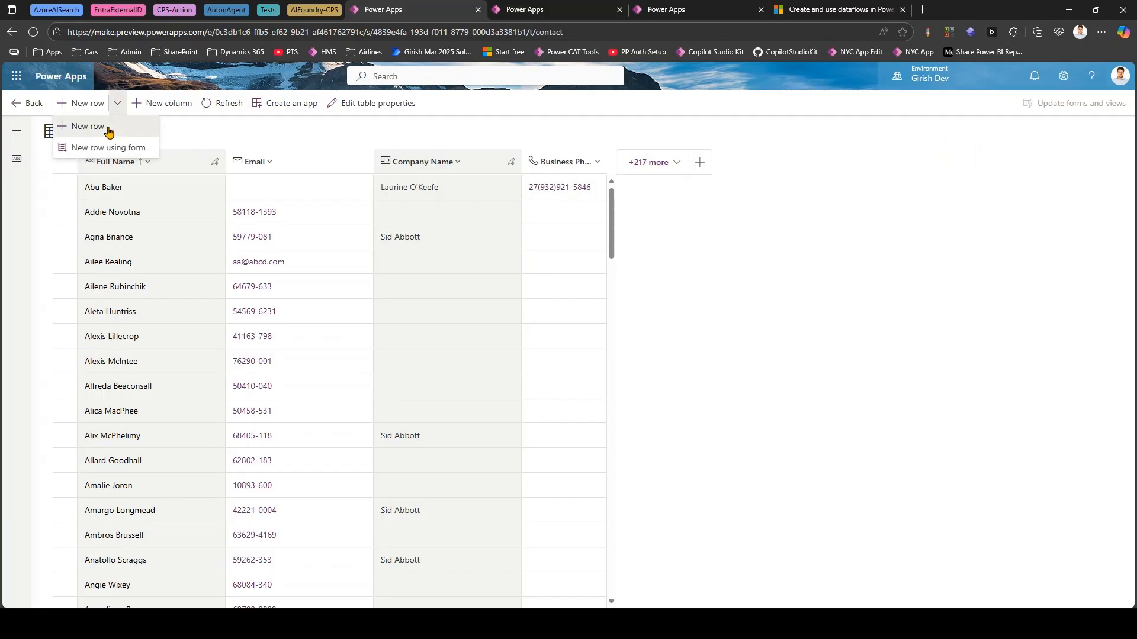
pyautogui.click(108, 127)
pyautogui.click(127, 188)
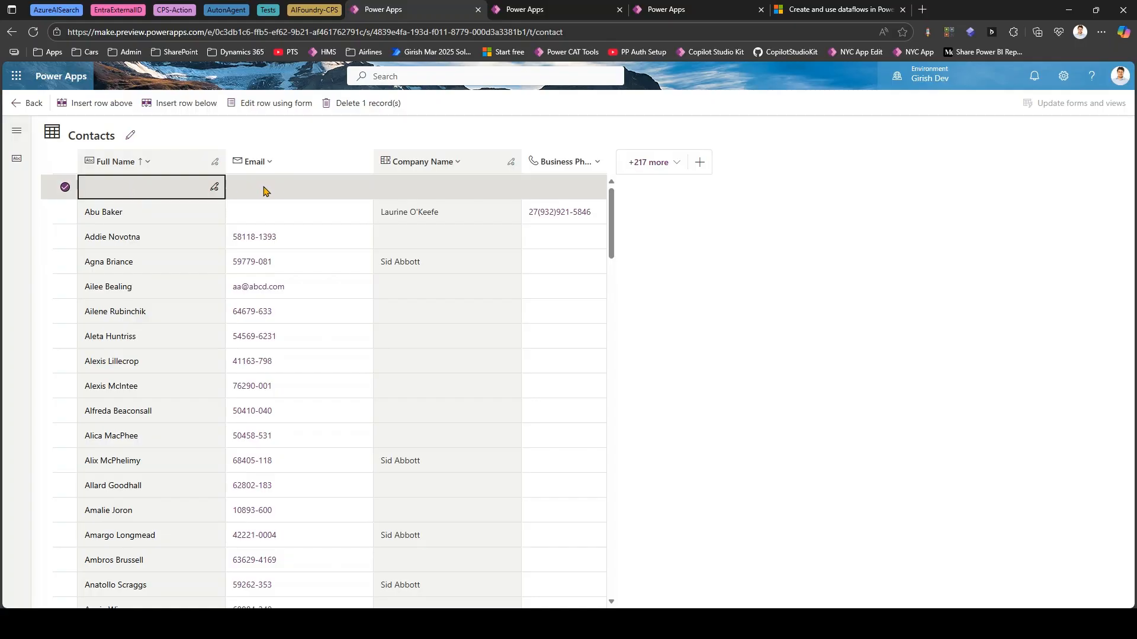
pyautogui.click(443, 189)
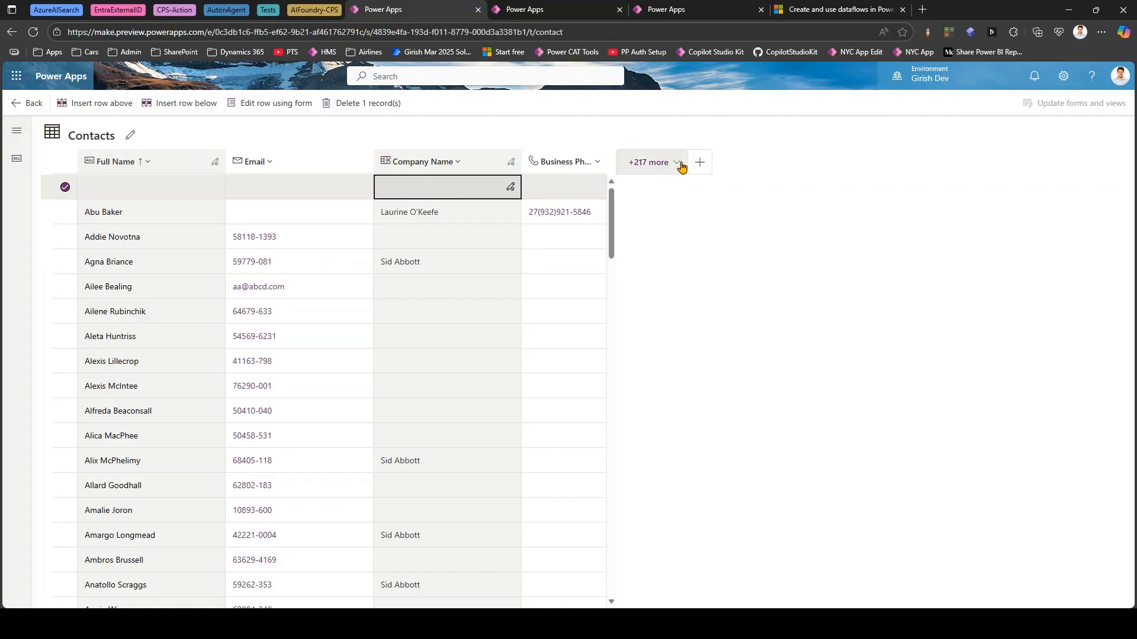
# - Show the existing First Name and Last Name columns in the Dev Contacts grid
pyautogui.click(678, 165)
pyautogui.write('first')
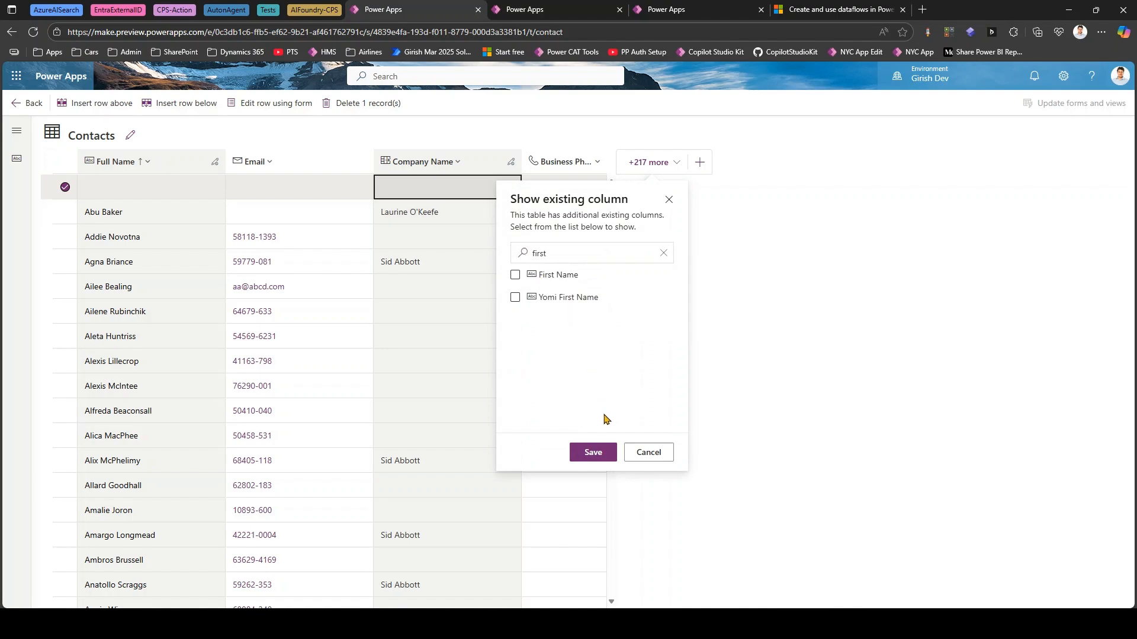
pyautogui.click(515, 275)
pyautogui.doubleClick(568, 254)
pyautogui.write('name')
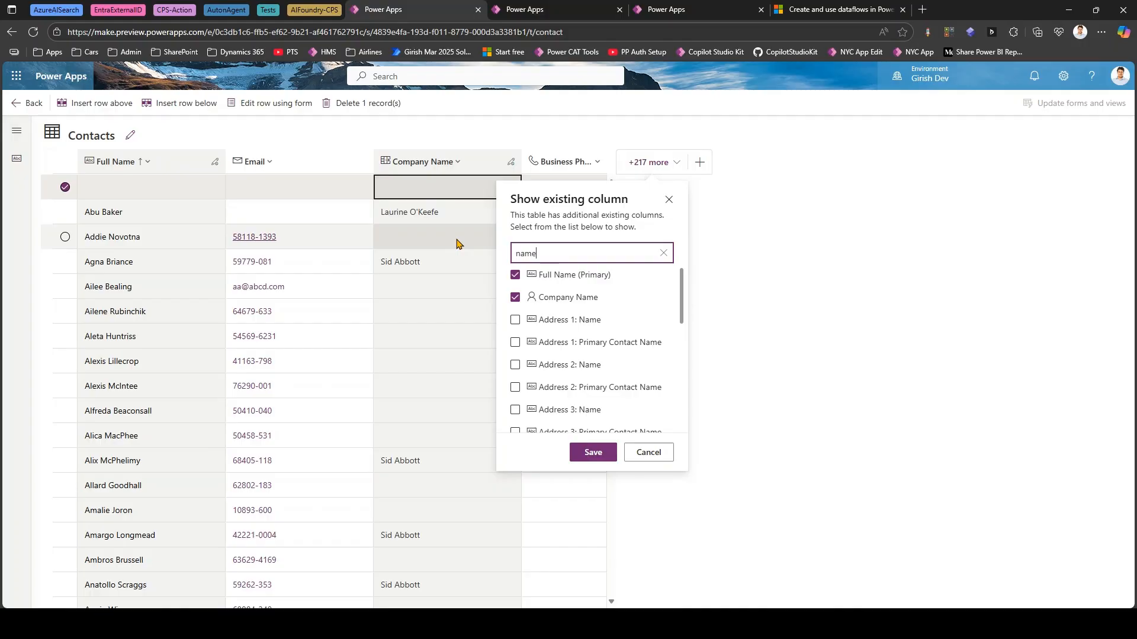
pyautogui.scroll(-5, 571, 402)
pyautogui.click(516, 325)
pyautogui.click(595, 453)
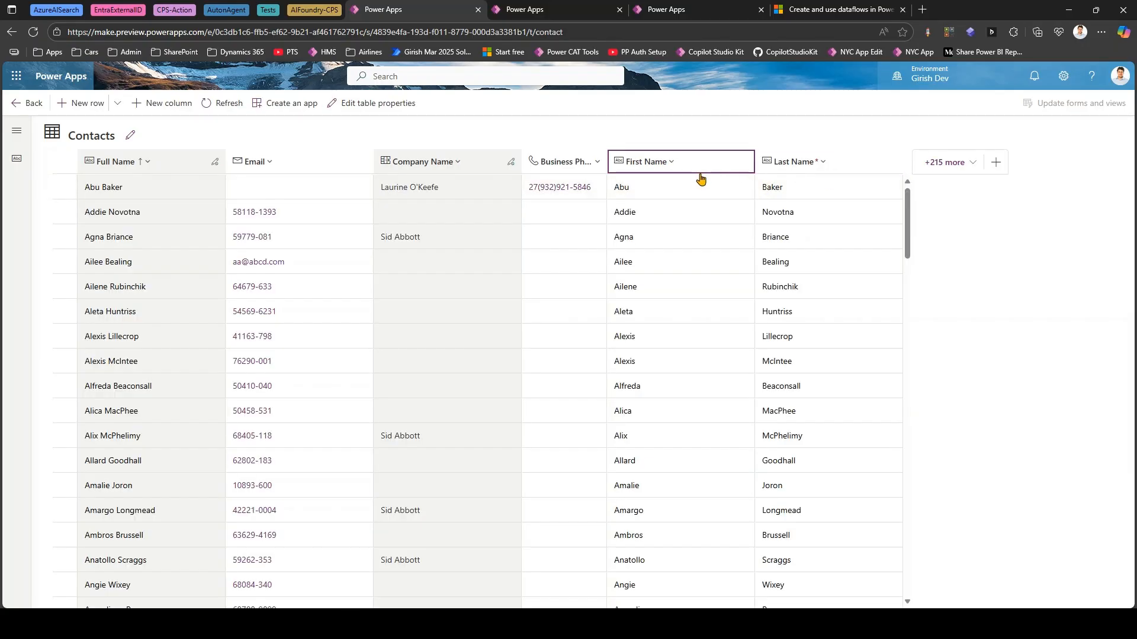
# - Add a new contact row in Dev with First Name Tom and Last Name Cruise, and save it
pyautogui.click(95, 104)
pyautogui.click(636, 189)
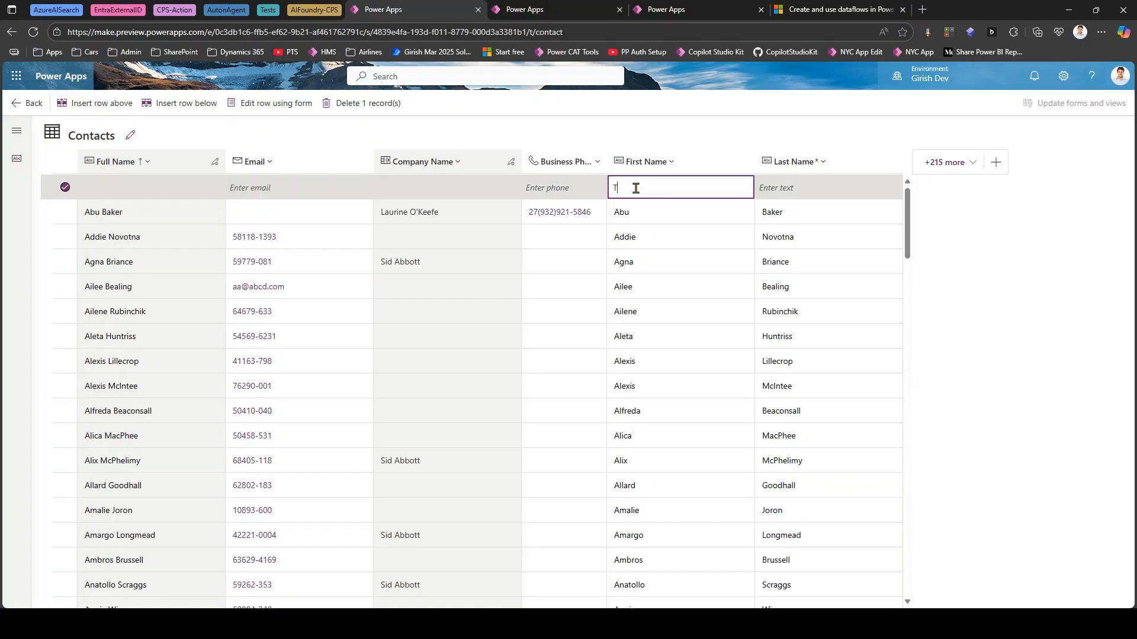
pyautogui.press('Return')
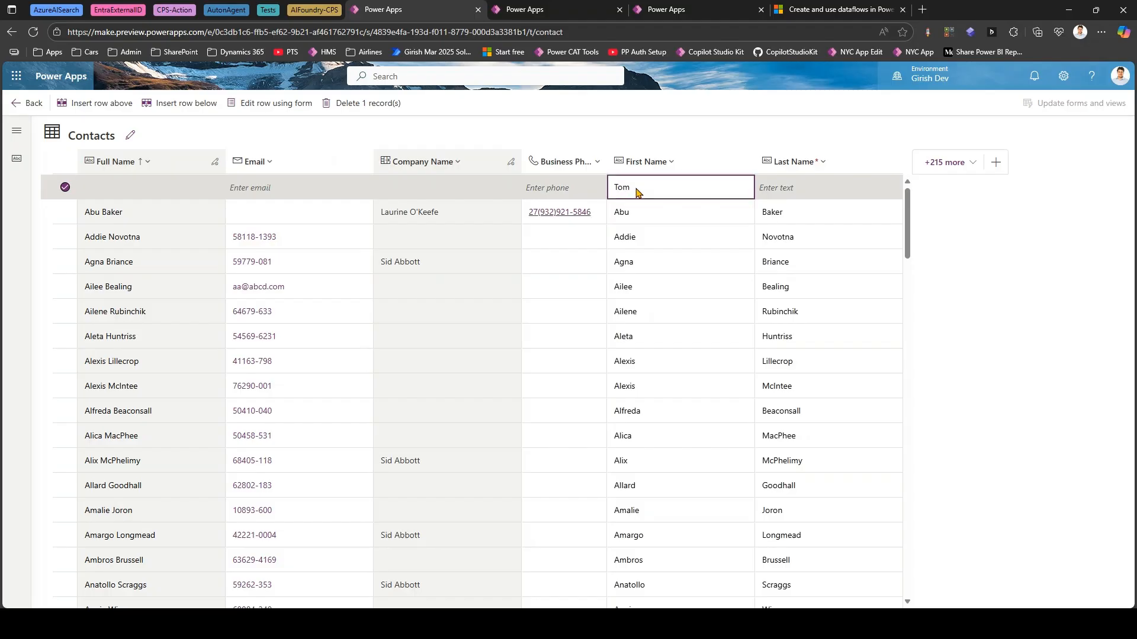
pyautogui.click(789, 189)
pyautogui.click(789, 186)
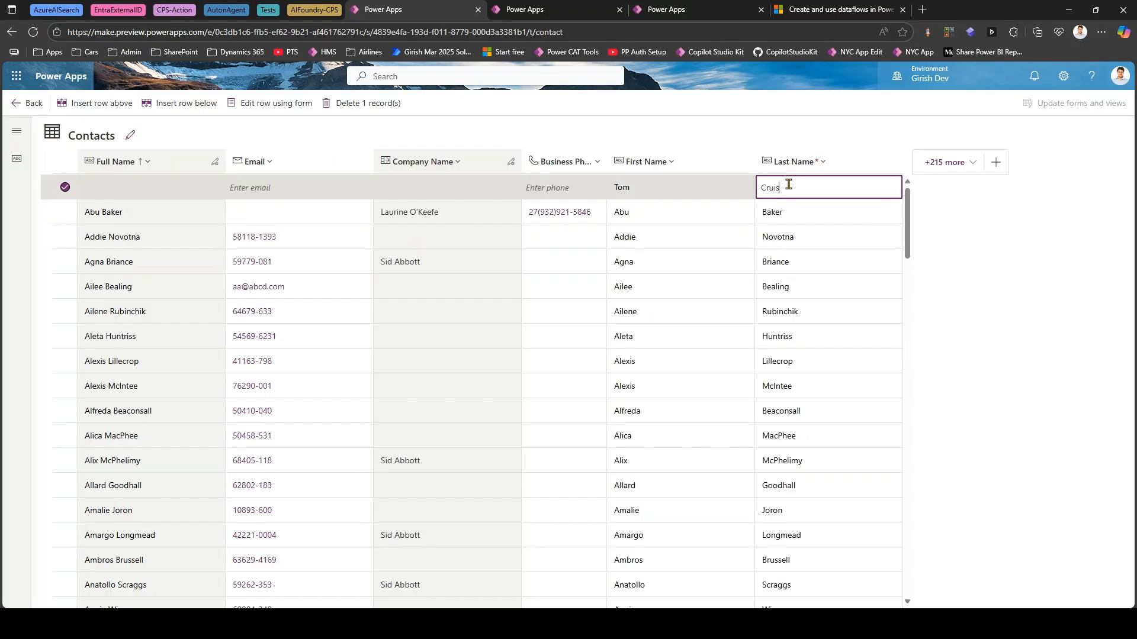
pyautogui.press('Return')
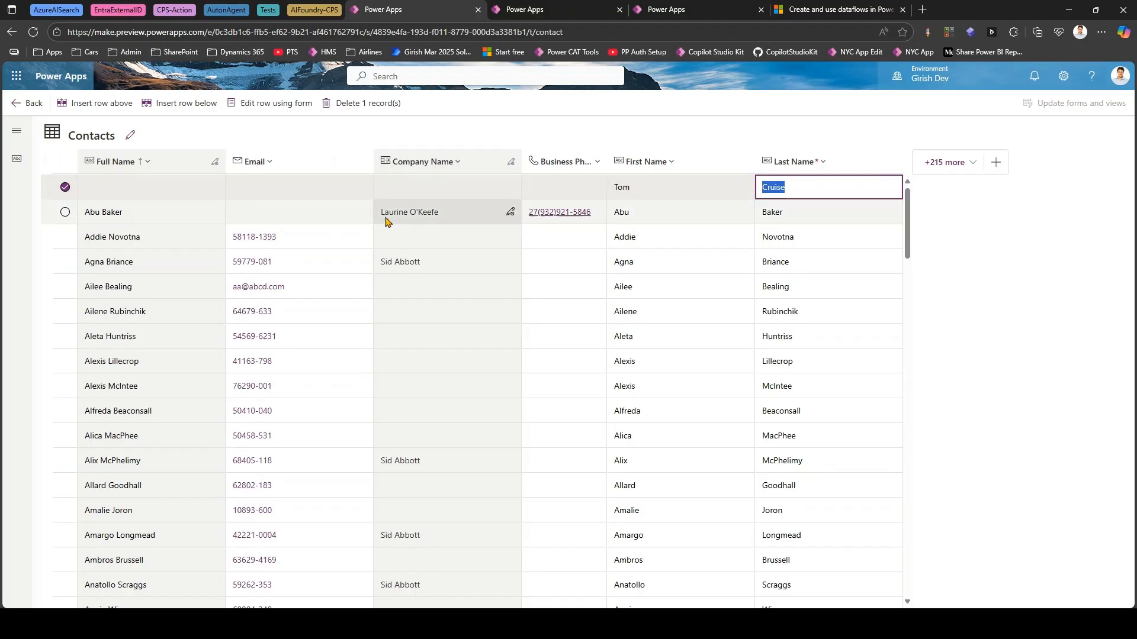
pyautogui.click(304, 187)
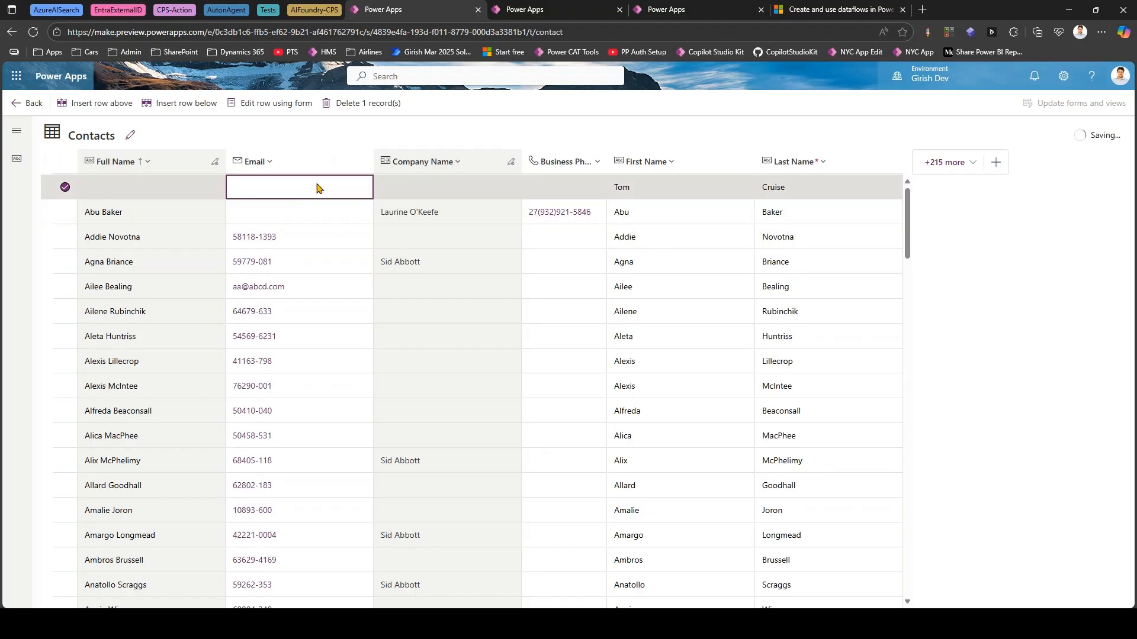
pyautogui.click(318, 214)
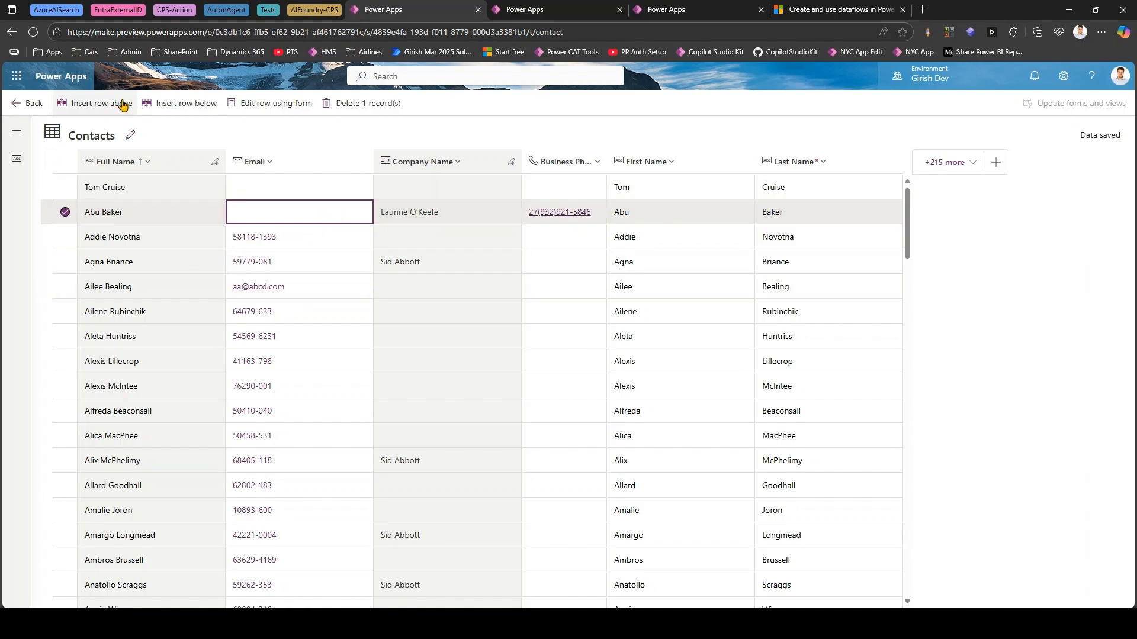
# - Reload the Dev Contacts grid and filter the Full Name column to rows that contain Tom
pyautogui.click(35, 32)
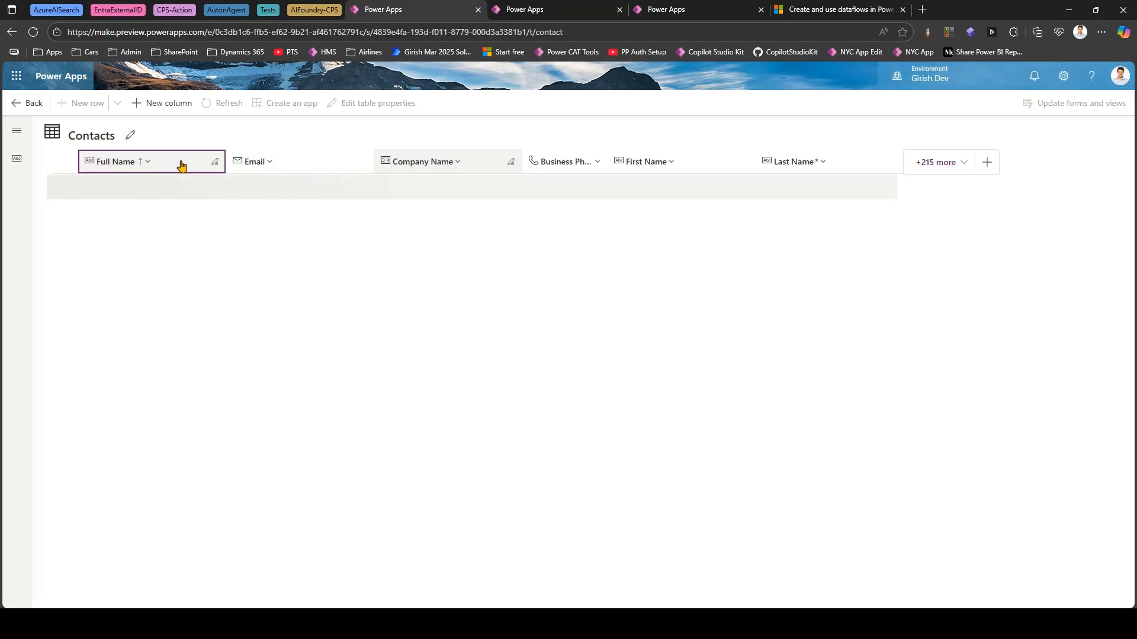
pyautogui.click(180, 164)
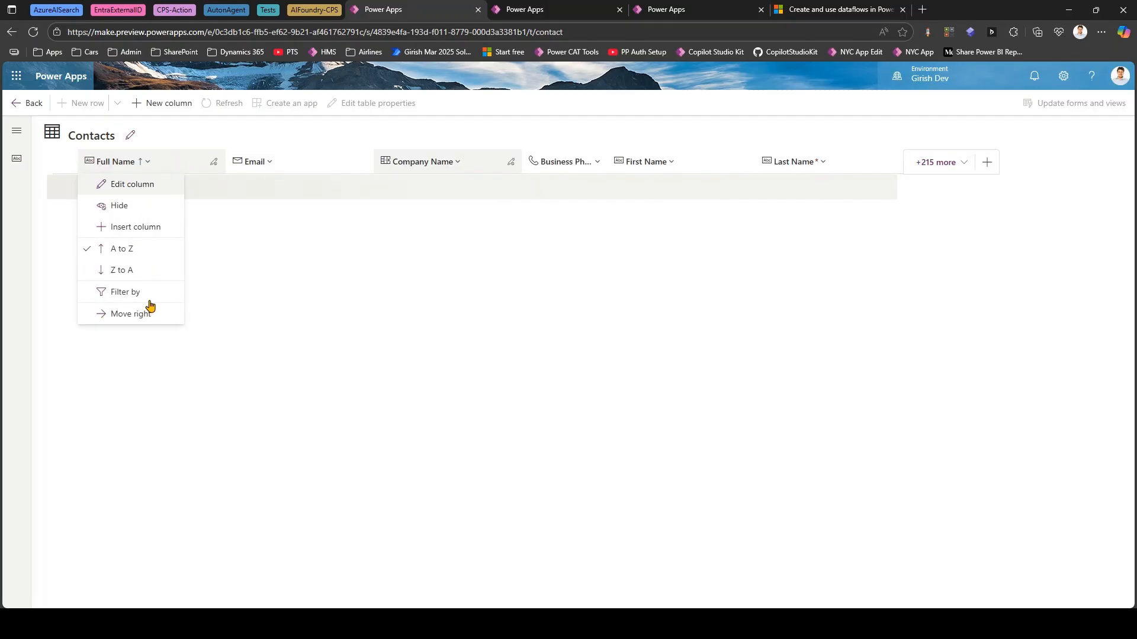
pyautogui.click(139, 161)
pyautogui.click(125, 291)
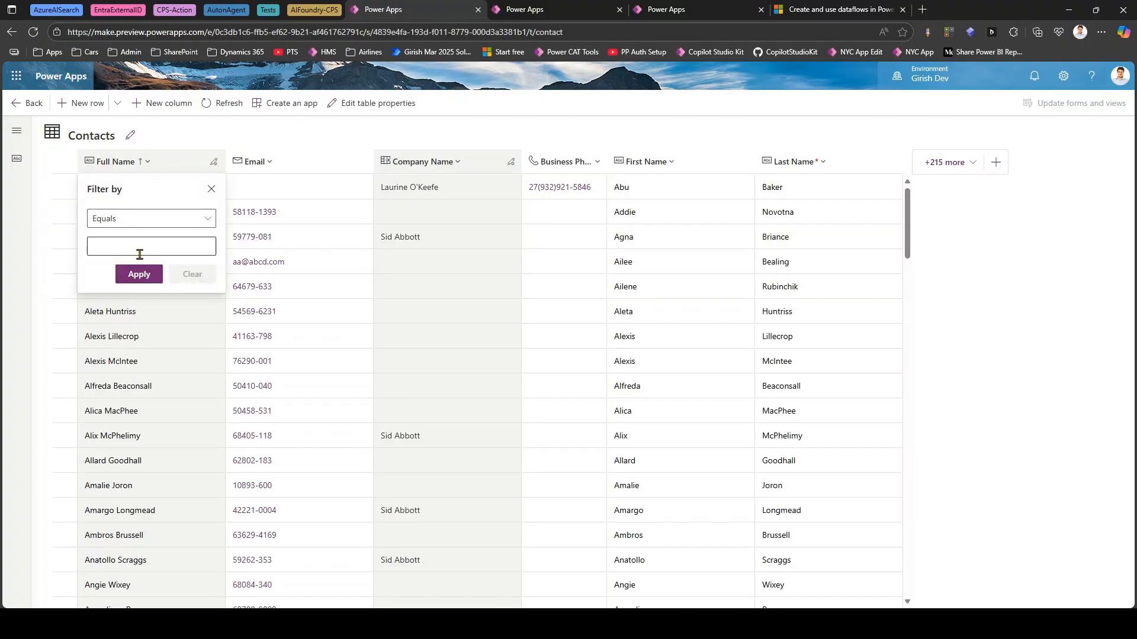
pyautogui.click(139, 219)
pyautogui.click(115, 279)
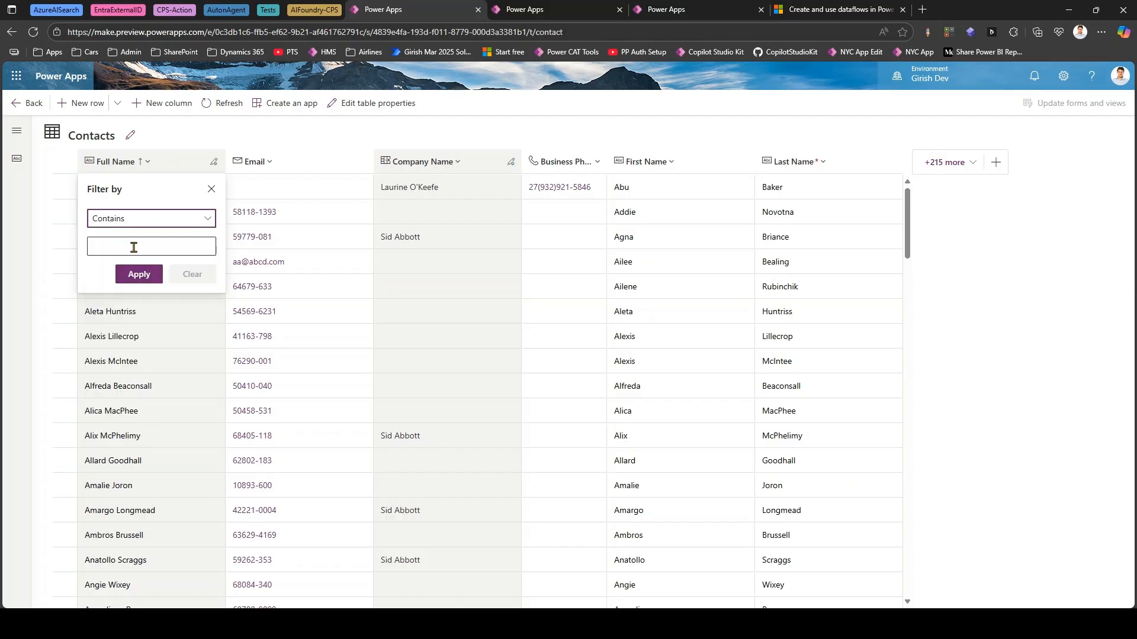
pyautogui.click(134, 246)
pyautogui.write('Tom')
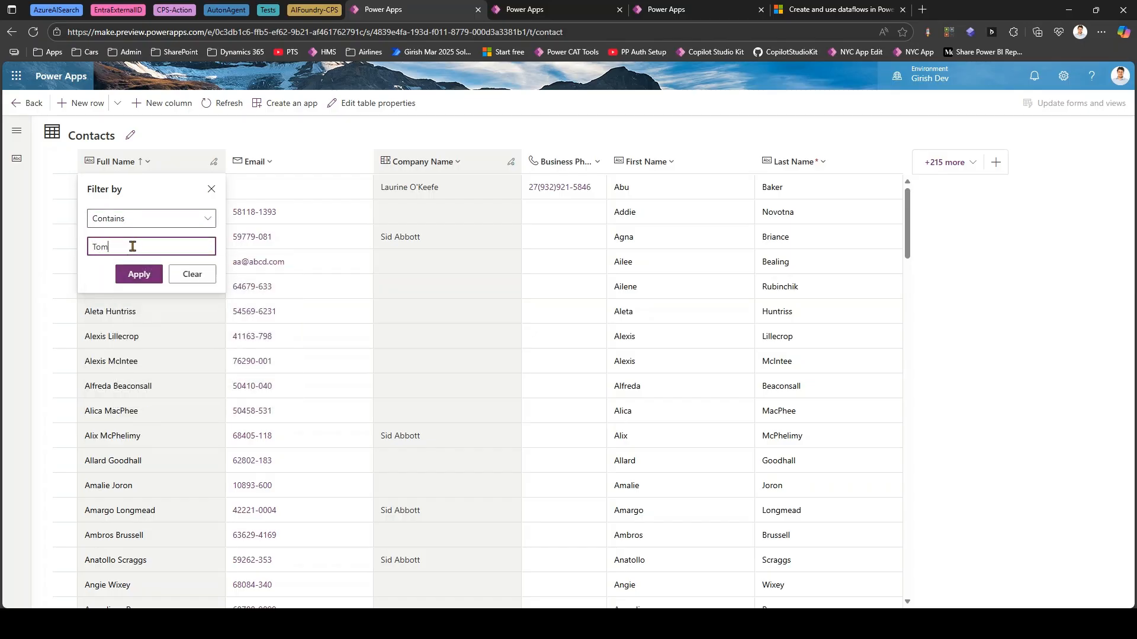
pyautogui.click(147, 276)
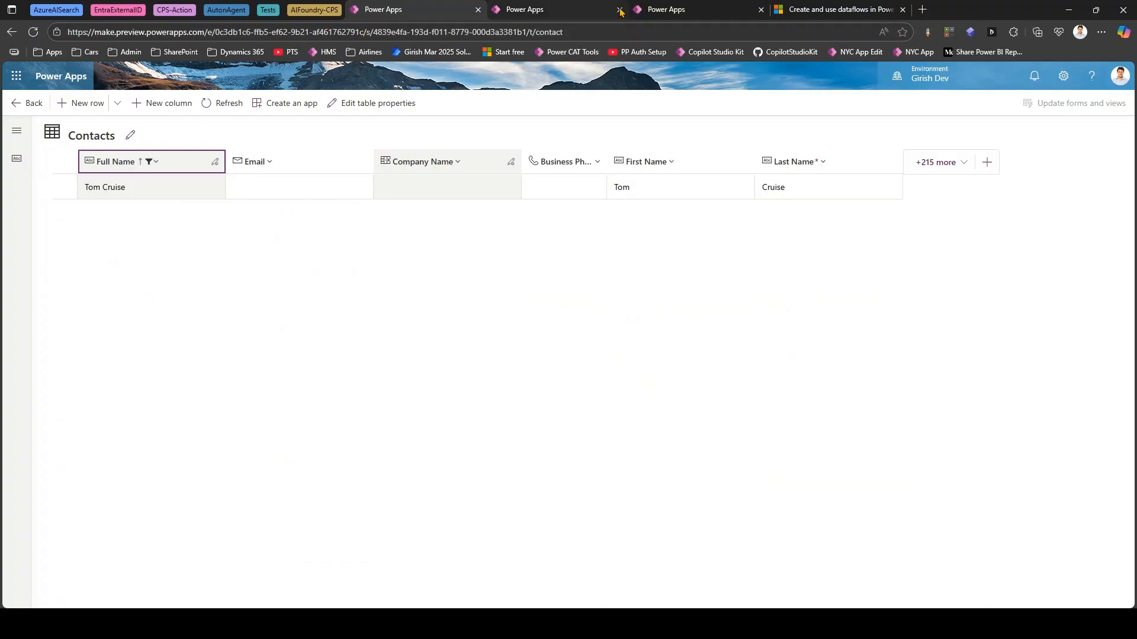
# - Check the UAT Contact table and start an on-demand refresh of the Contact ransfer dataflow
pyautogui.click(675, 10)
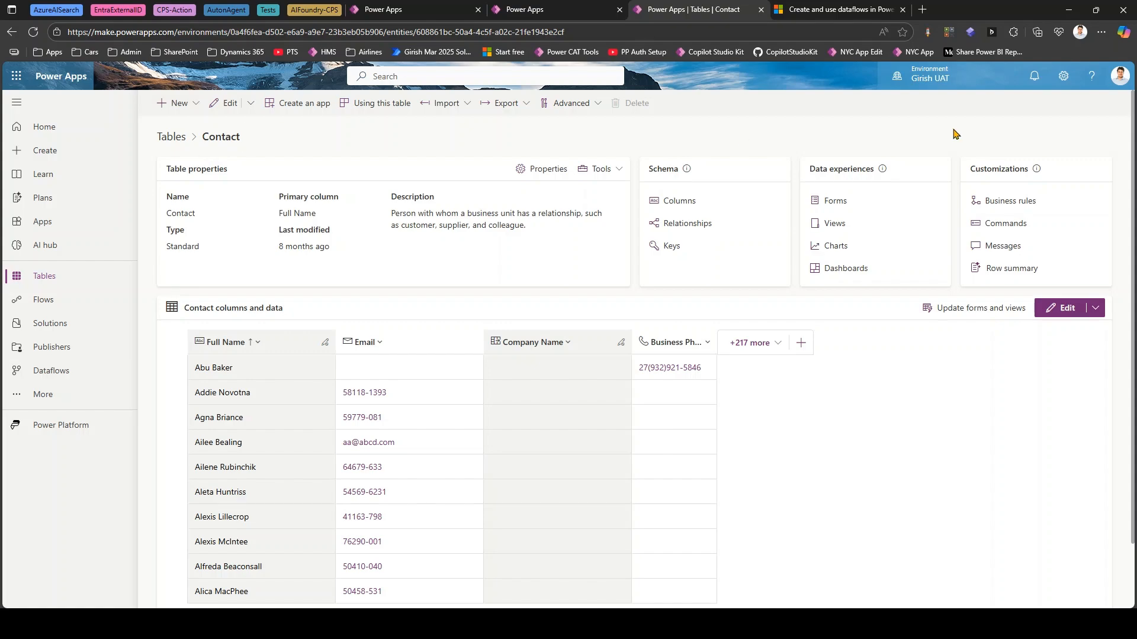
pyautogui.click(523, 10)
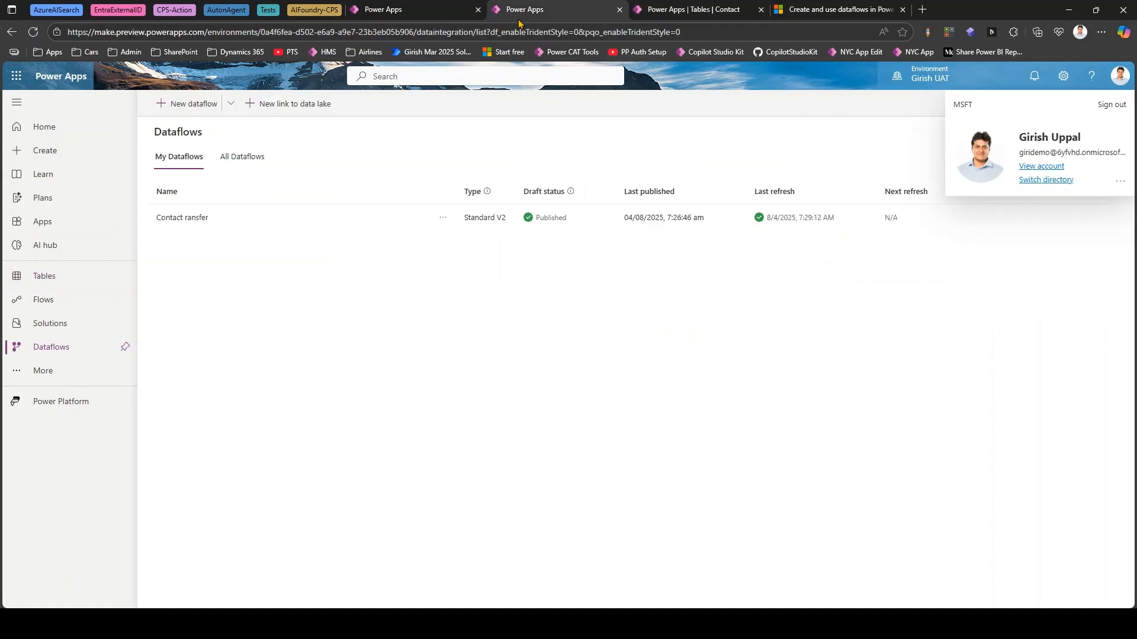
pyautogui.click(443, 218)
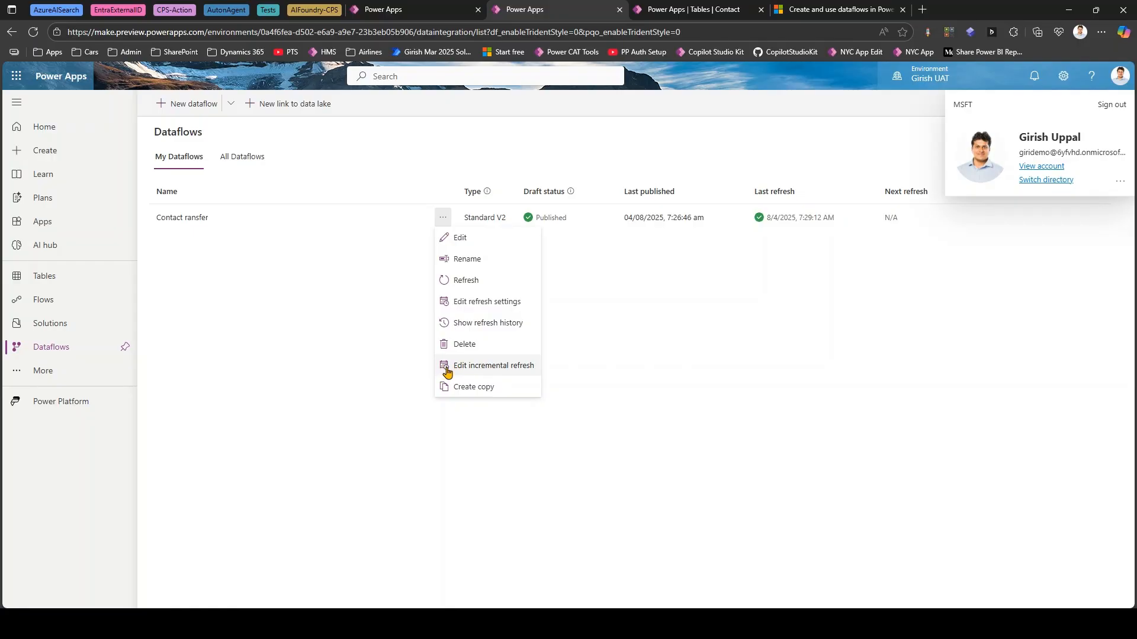
pyautogui.click(460, 280)
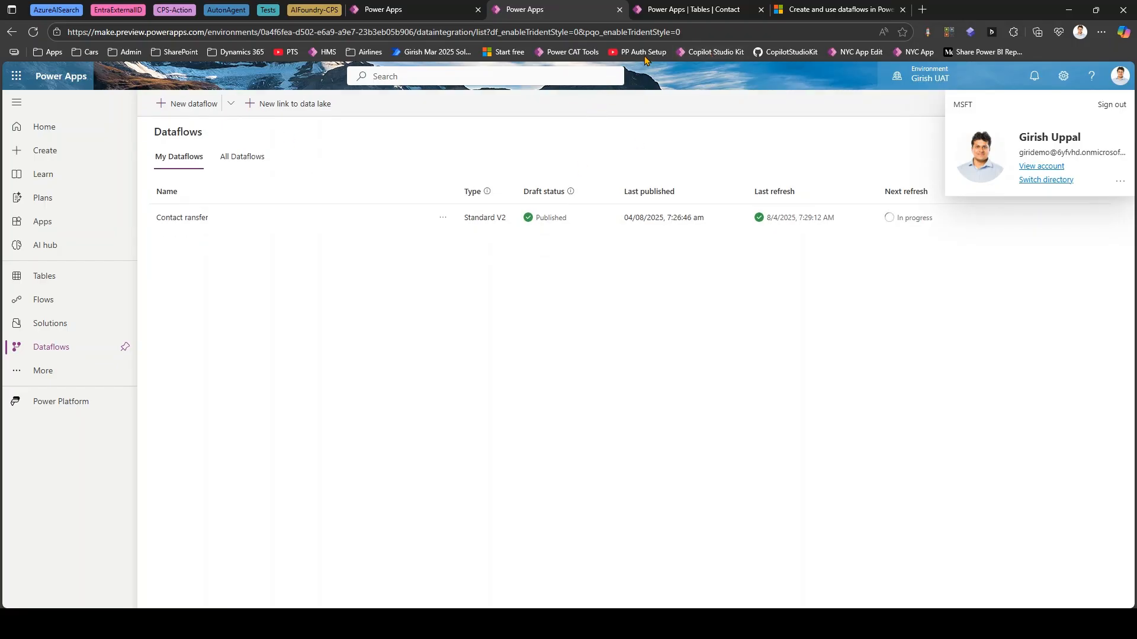
# - Filter the UAT Contact table's Full Name column to rows that contain Tom and reload the page to check for the new contact
pyautogui.click(691, 11)
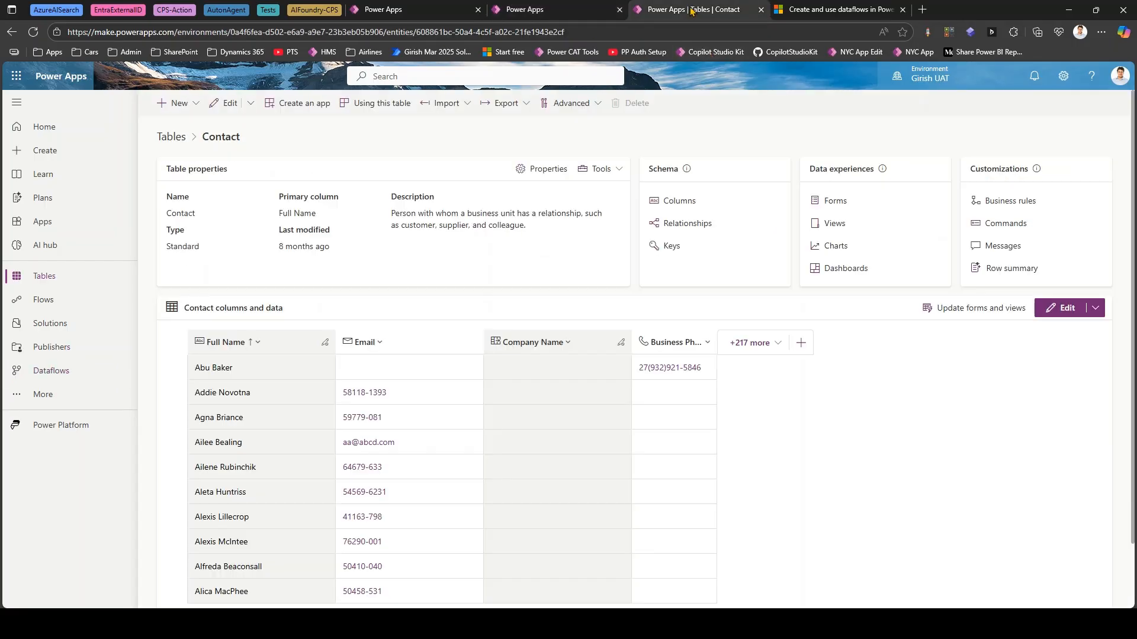
pyautogui.click(261, 344)
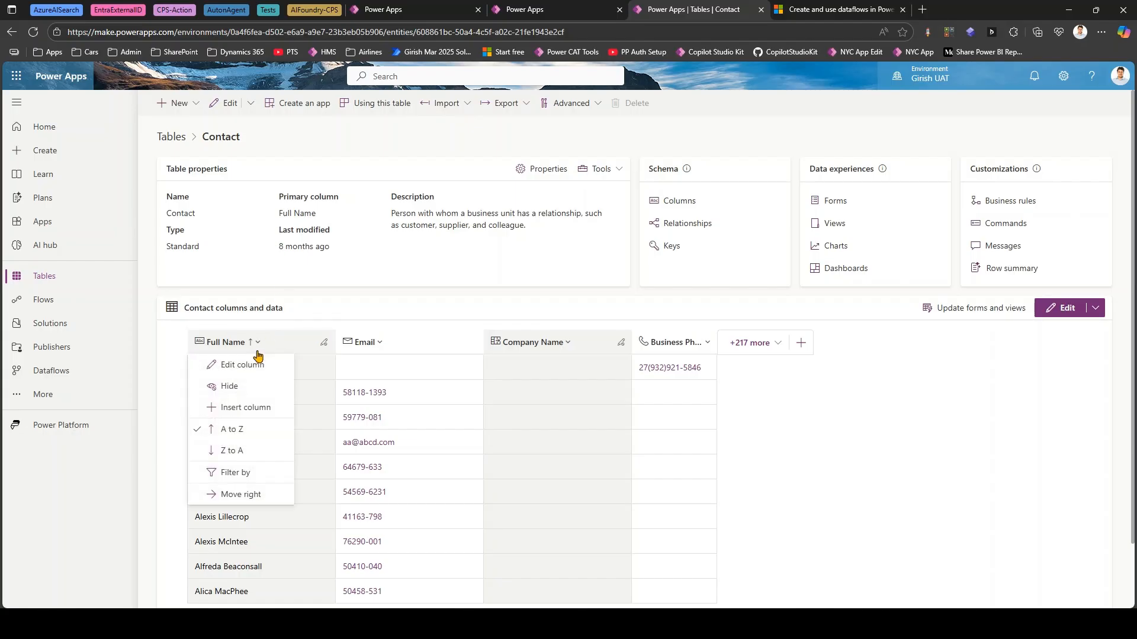
pyautogui.click(245, 474)
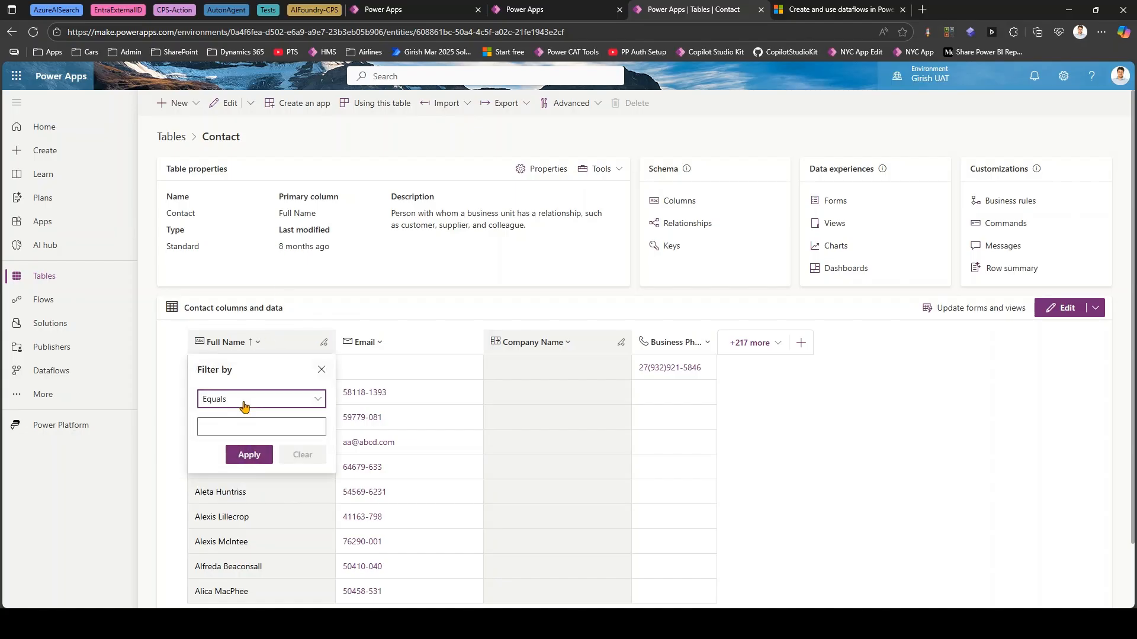
pyautogui.click(247, 402)
pyautogui.click(236, 231)
pyautogui.click(231, 427)
pyautogui.write('Tom')
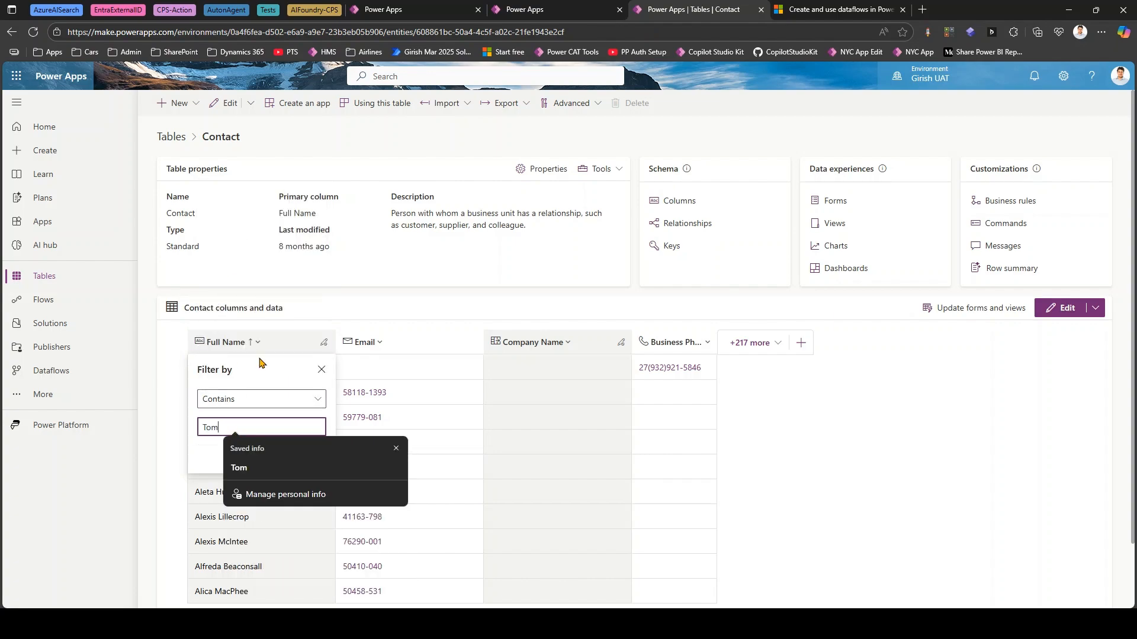
pyautogui.click(265, 379)
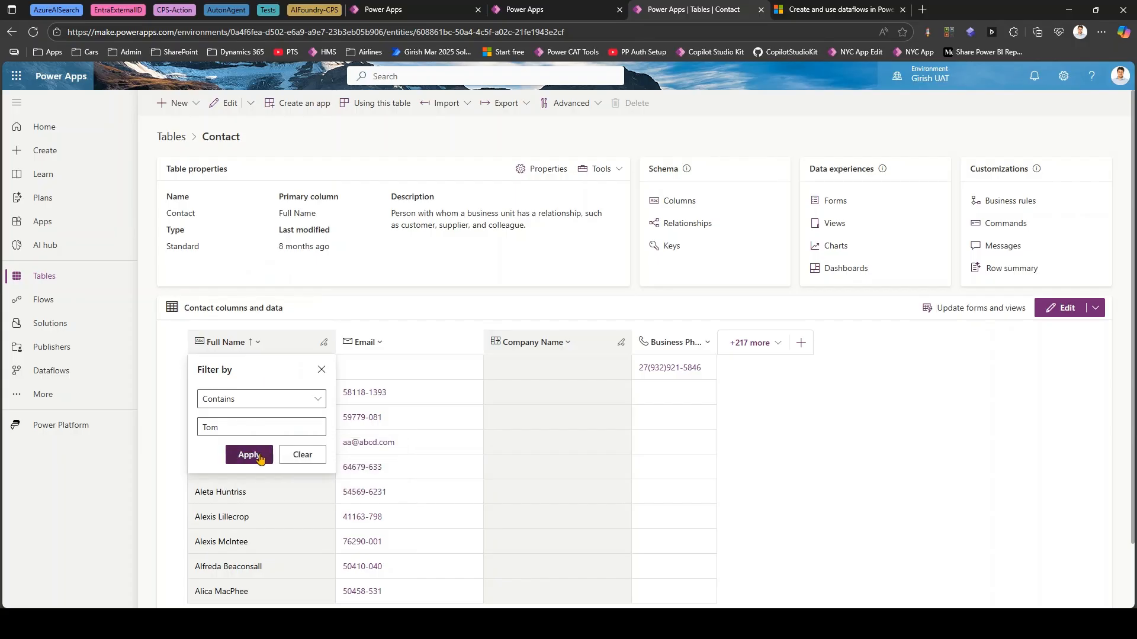
pyautogui.click(249, 456)
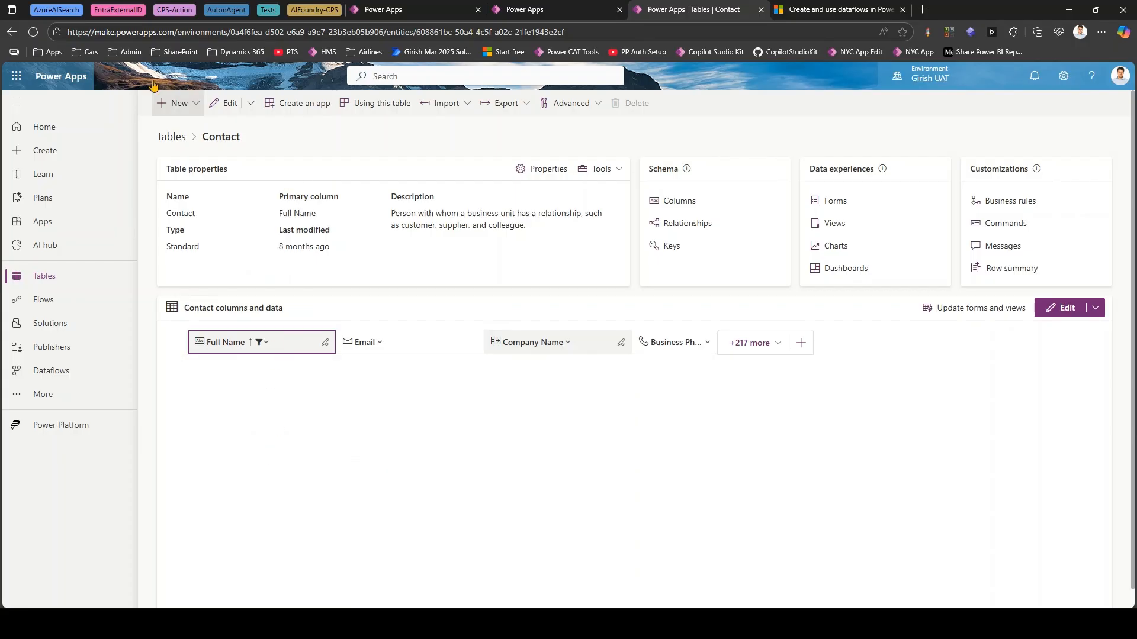
pyautogui.click(34, 32)
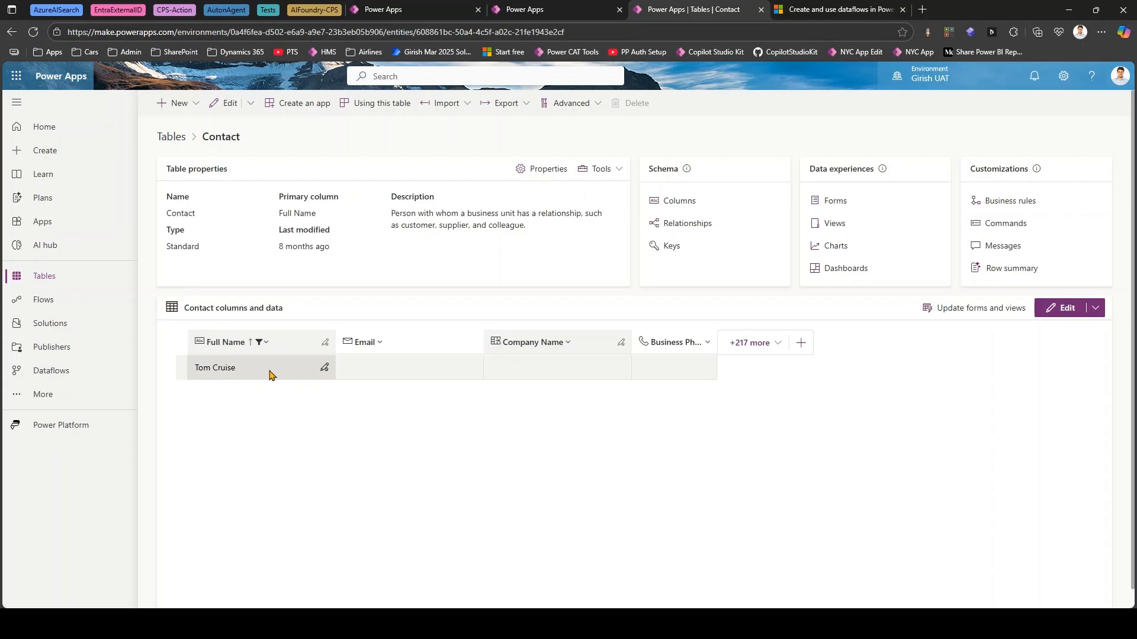
# - Open the dataflow's refresh history and examine the latest run's failed rows and error message, closing the history when done
pyautogui.click(535, 11)
pyautogui.click(443, 217)
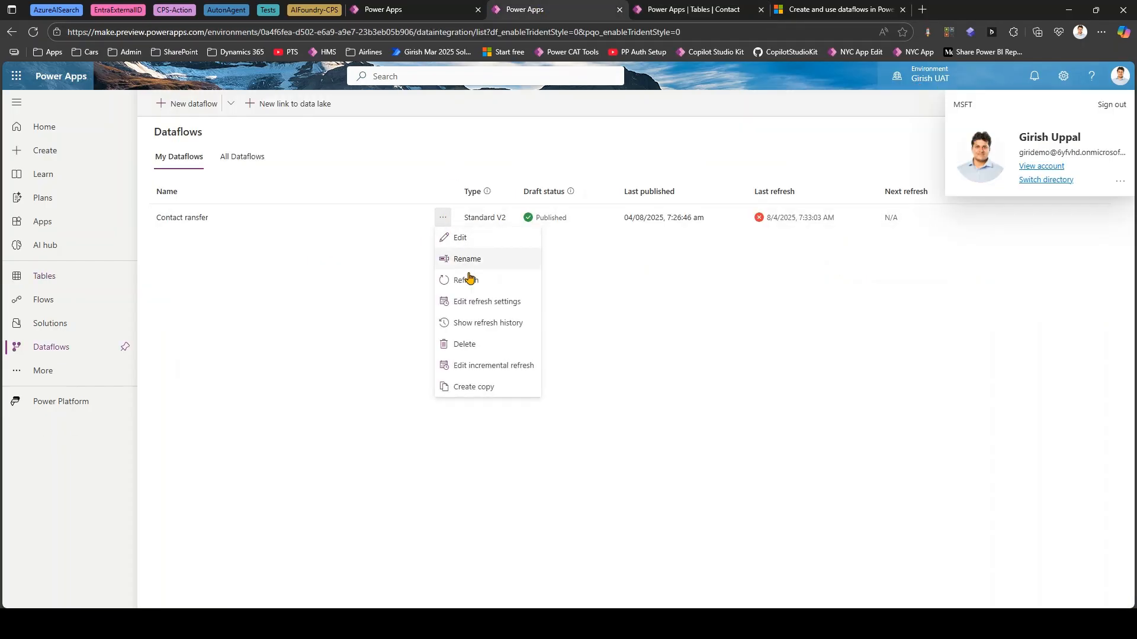
pyautogui.click(485, 327)
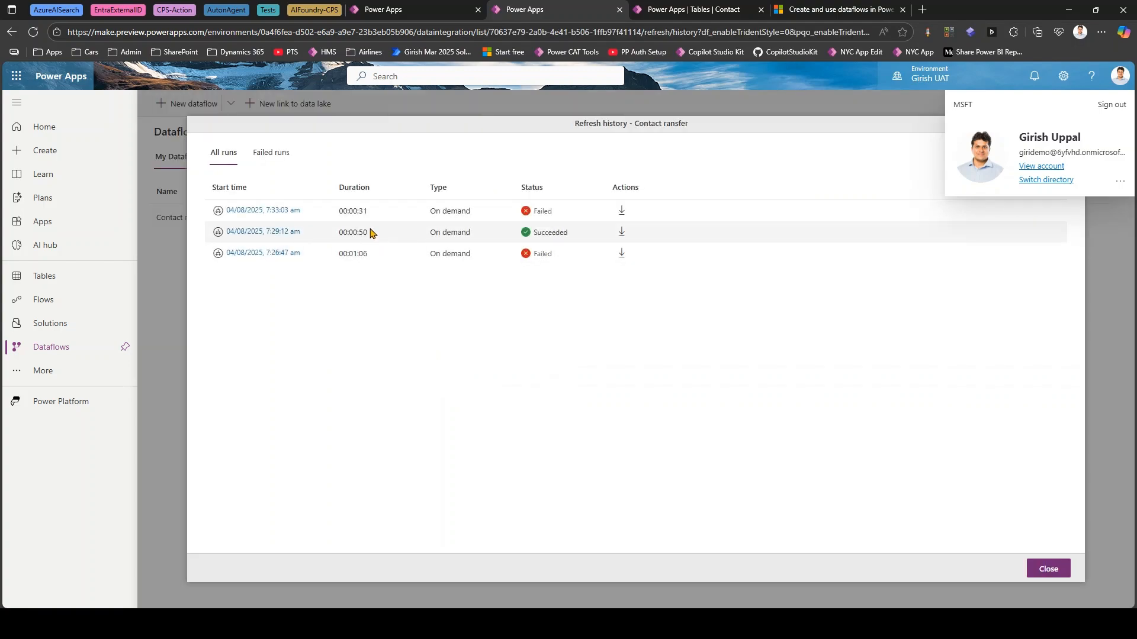
pyautogui.click(277, 212)
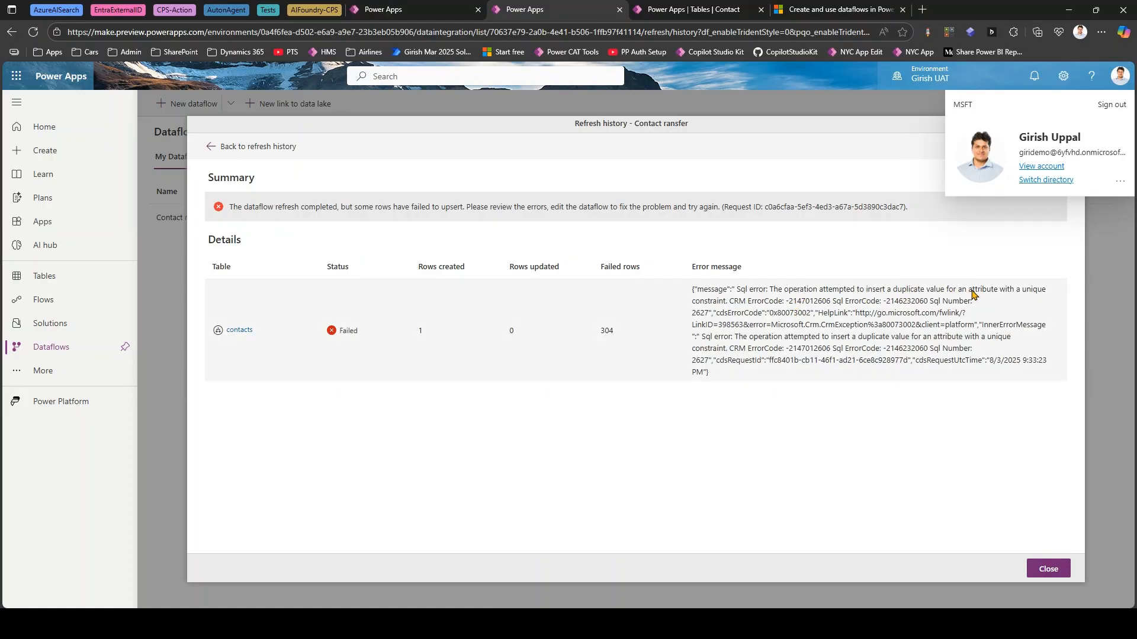
pyautogui.moveTo(747, 302); pyautogui.dragTo(849, 327)
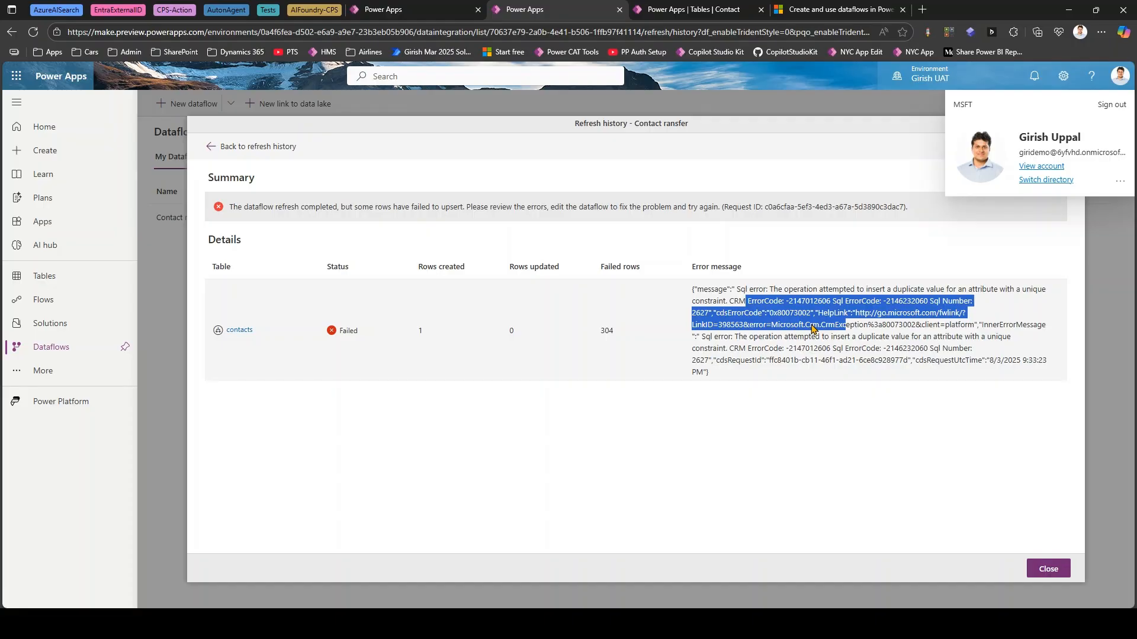
pyautogui.click(896, 349)
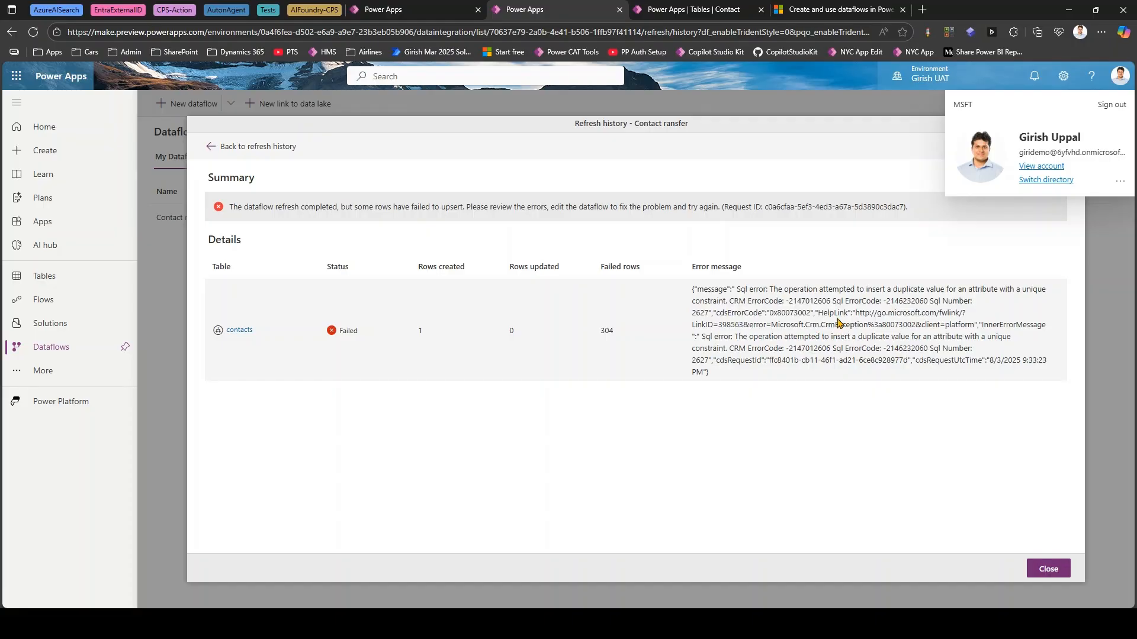
pyautogui.moveTo(835, 326); pyautogui.dragTo(853, 349)
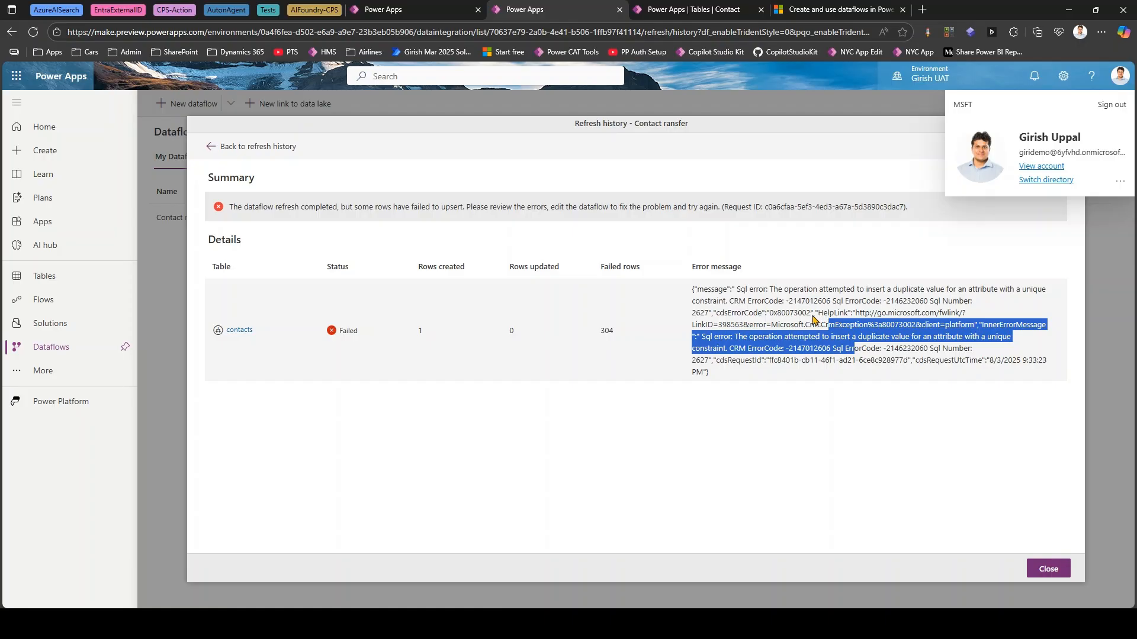
pyautogui.moveTo(610, 313); pyautogui.dragTo(592, 330)
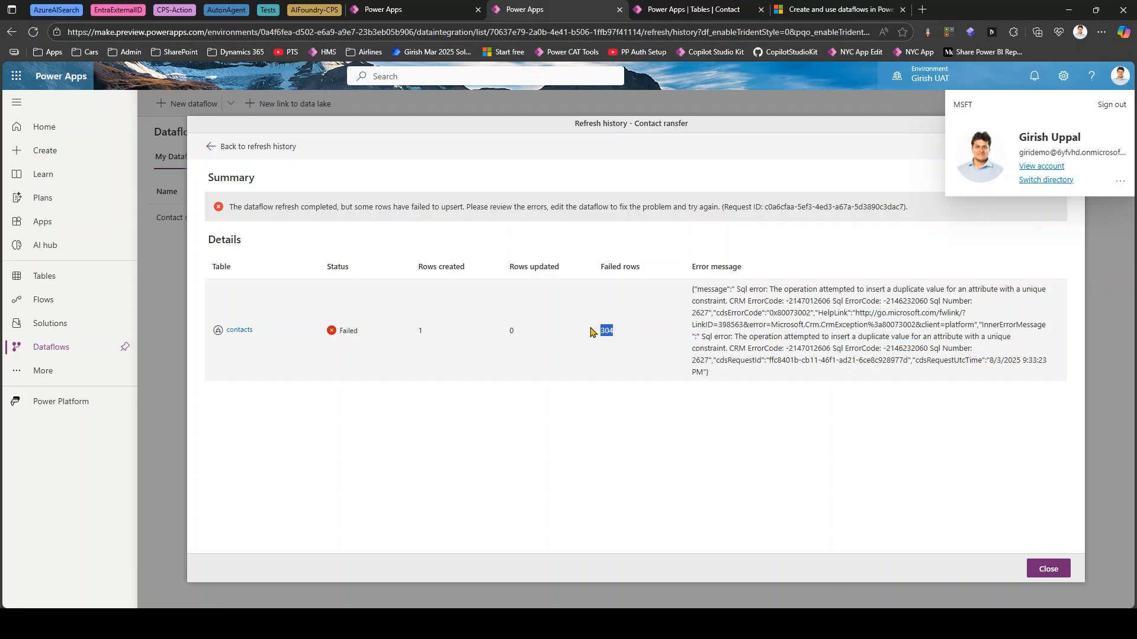
pyautogui.click(617, 334)
pyautogui.moveTo(687, 275)
pyautogui.mouseDown()
pyautogui.moveTo(916, 407)
pyautogui.moveTo(1068, 387)
pyautogui.mouseUp()
pyautogui.press('Escape')
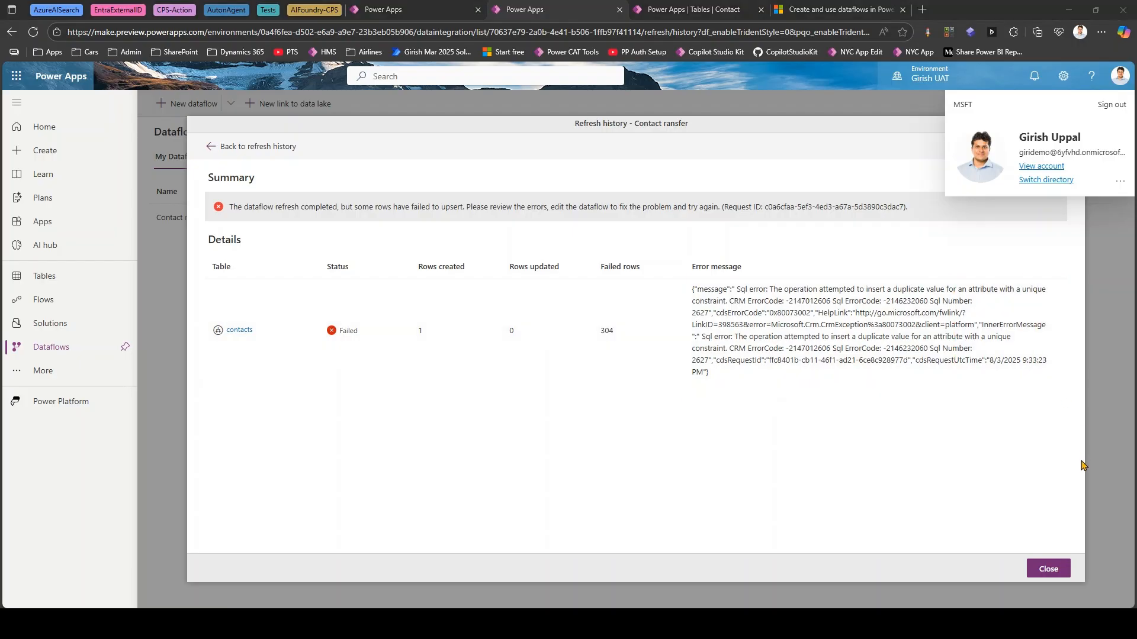
pyautogui.click(1058, 572)
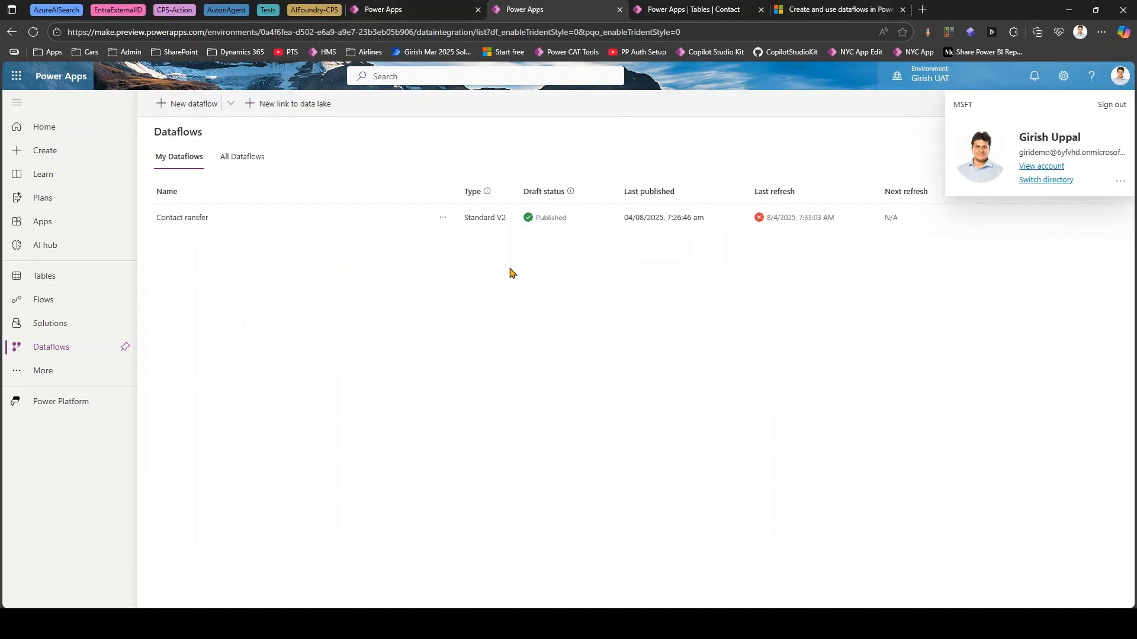
# - Add another new row to the Dev Contacts grid, entering the contact's first name and last name
pyautogui.click(445, 220)
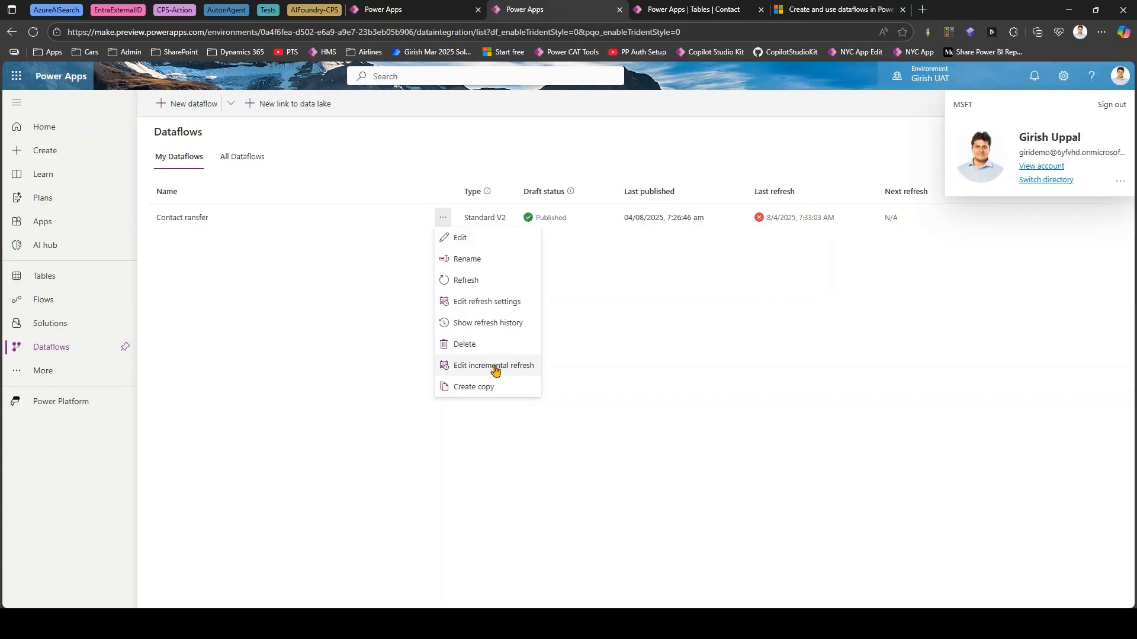
pyautogui.click(408, 11)
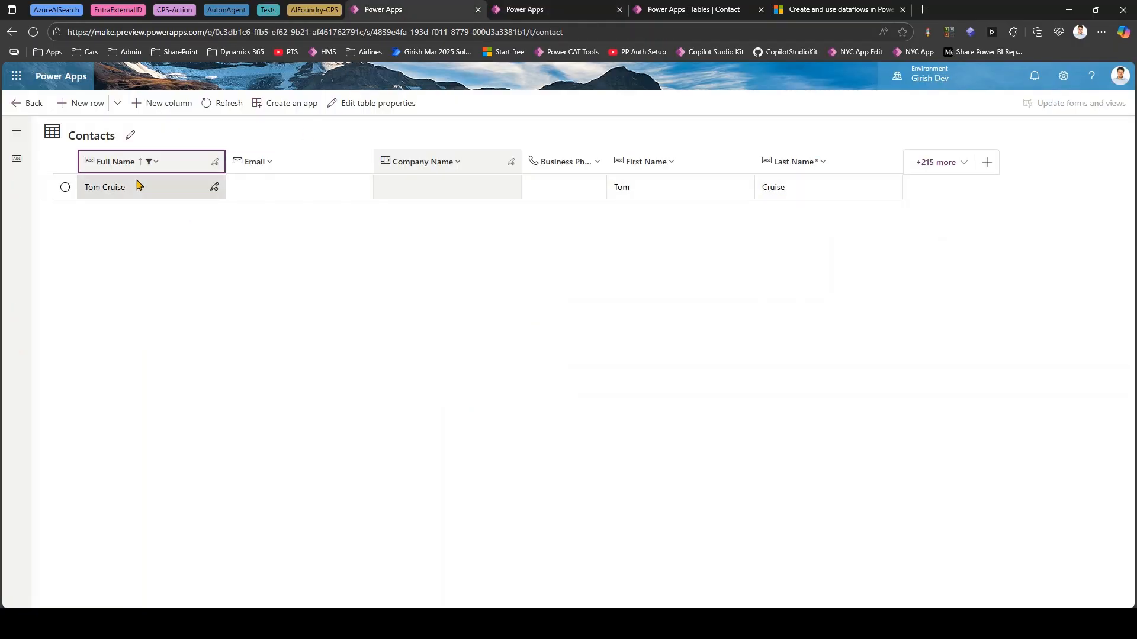
pyautogui.click(93, 105)
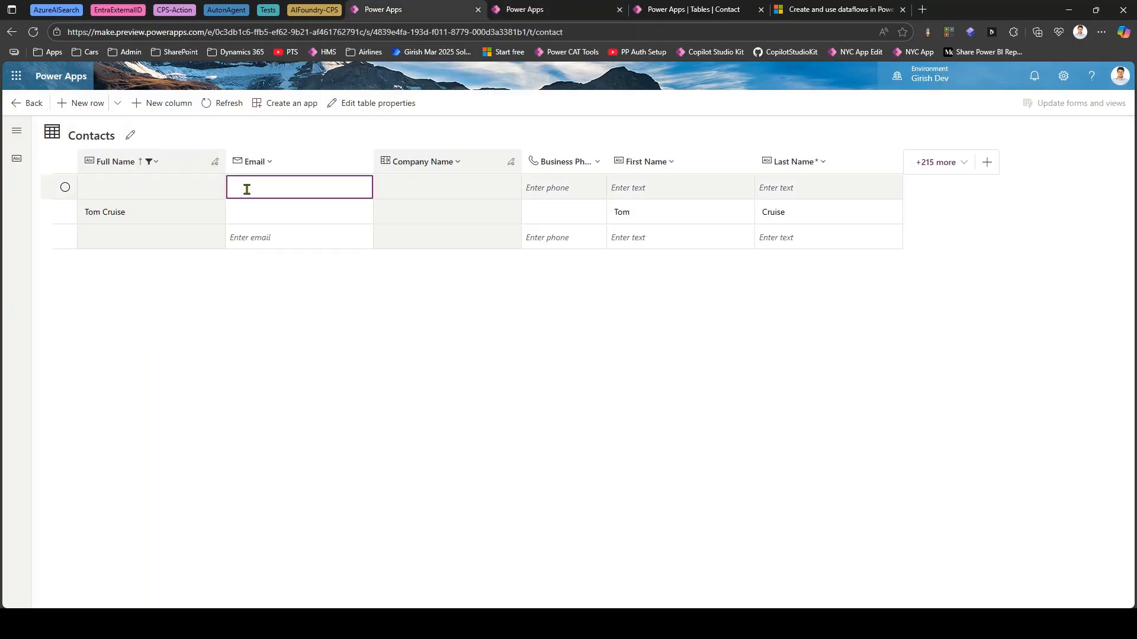
pyautogui.click(626, 190)
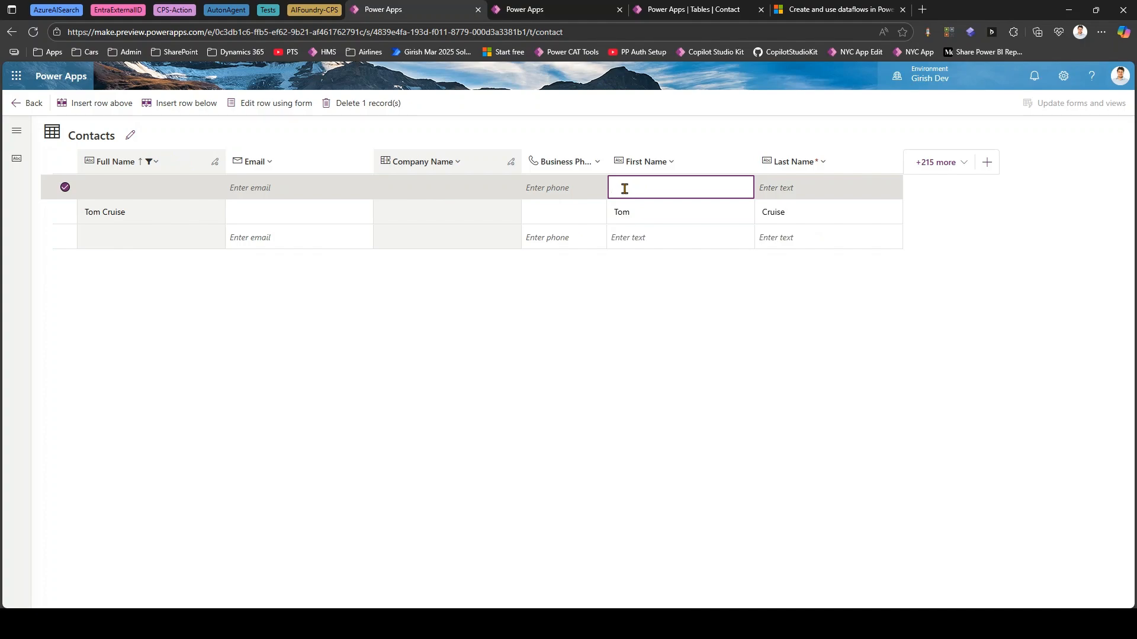
pyautogui.write('Mark')
pyautogui.press('Tab')
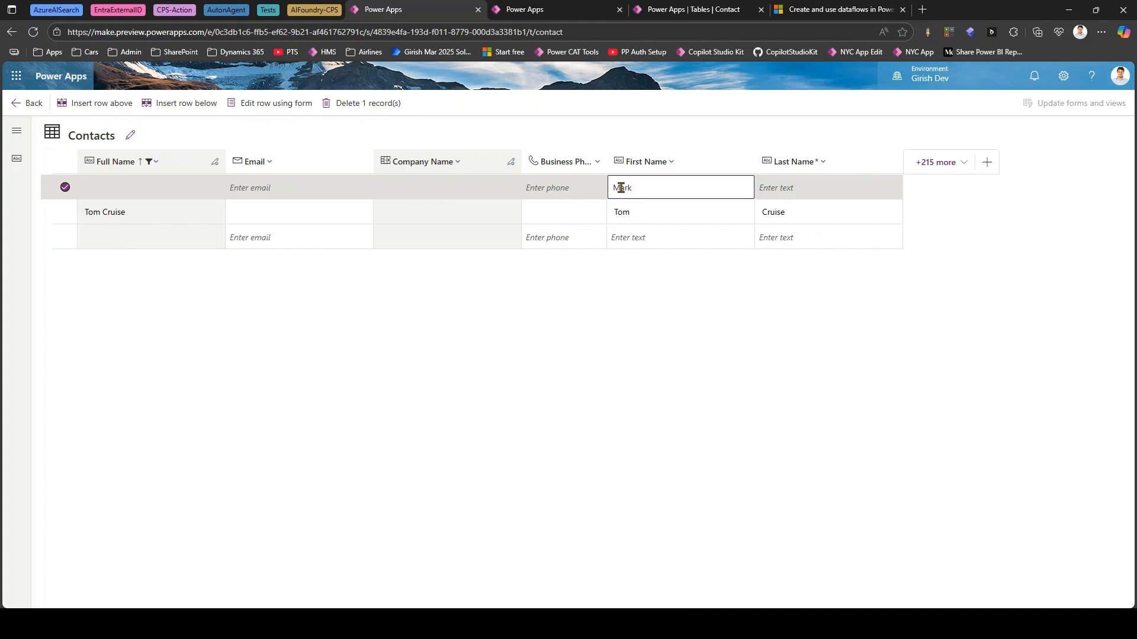
pyautogui.click(787, 187)
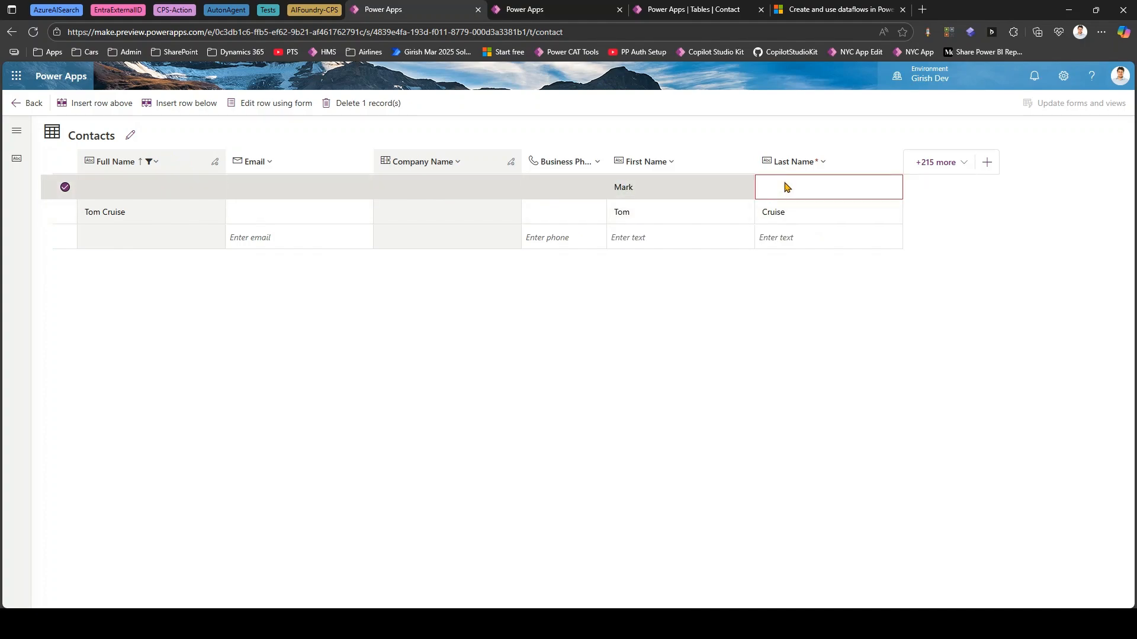
pyautogui.click(784, 182)
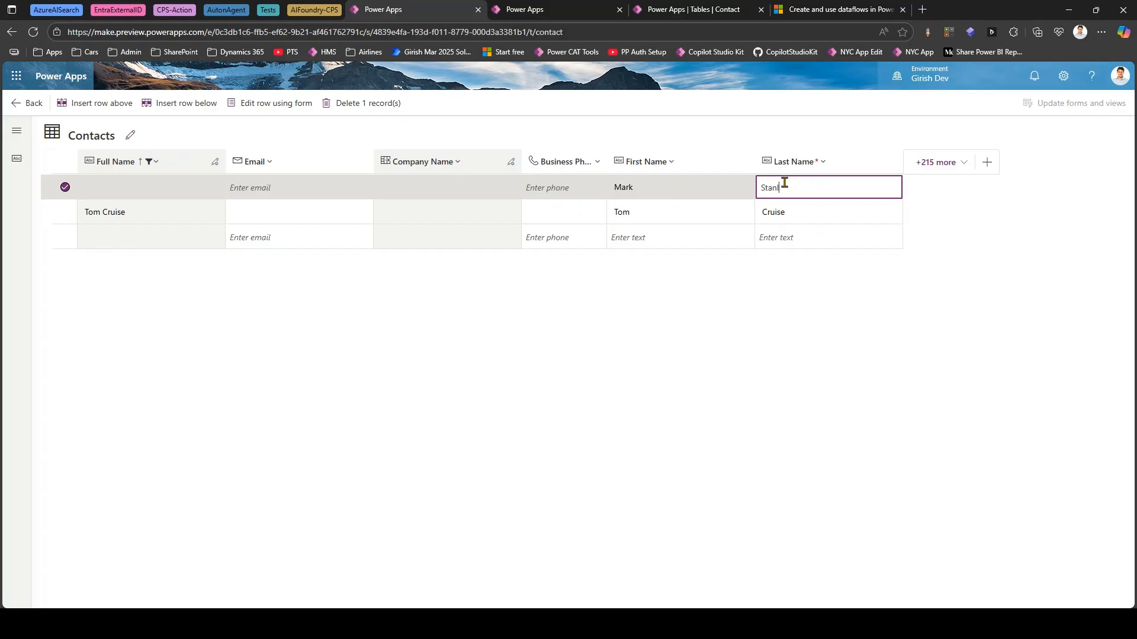
pyautogui.doubleClick(785, 184)
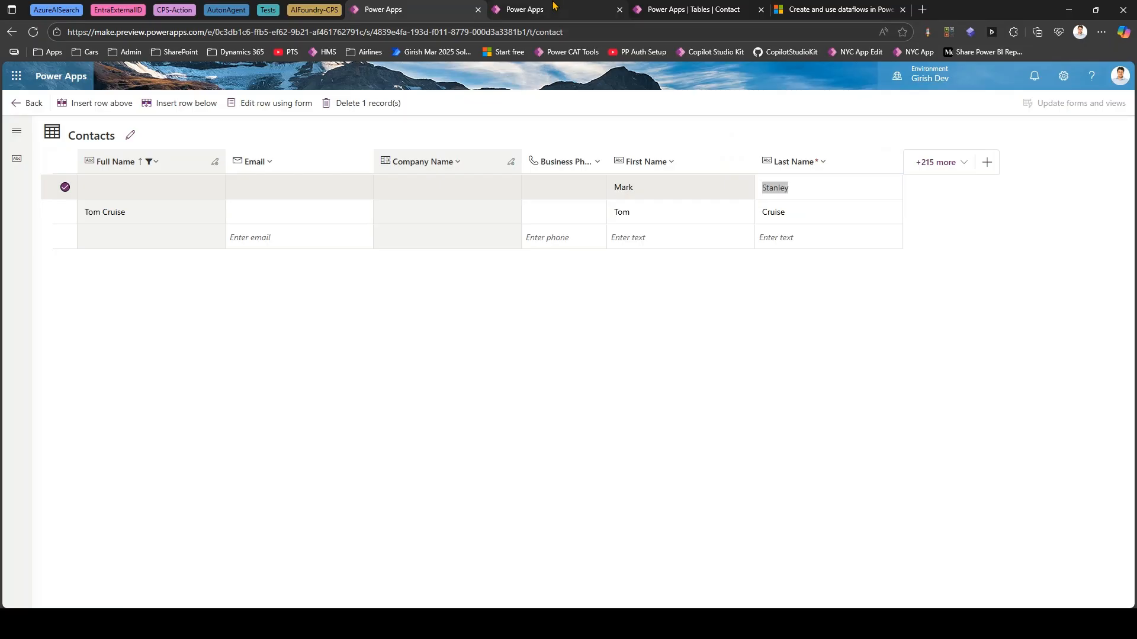
# - Examine the dataflow's incremental refresh settings, including the date column and time period choices, and leave them without saving
pyautogui.click(524, 10)
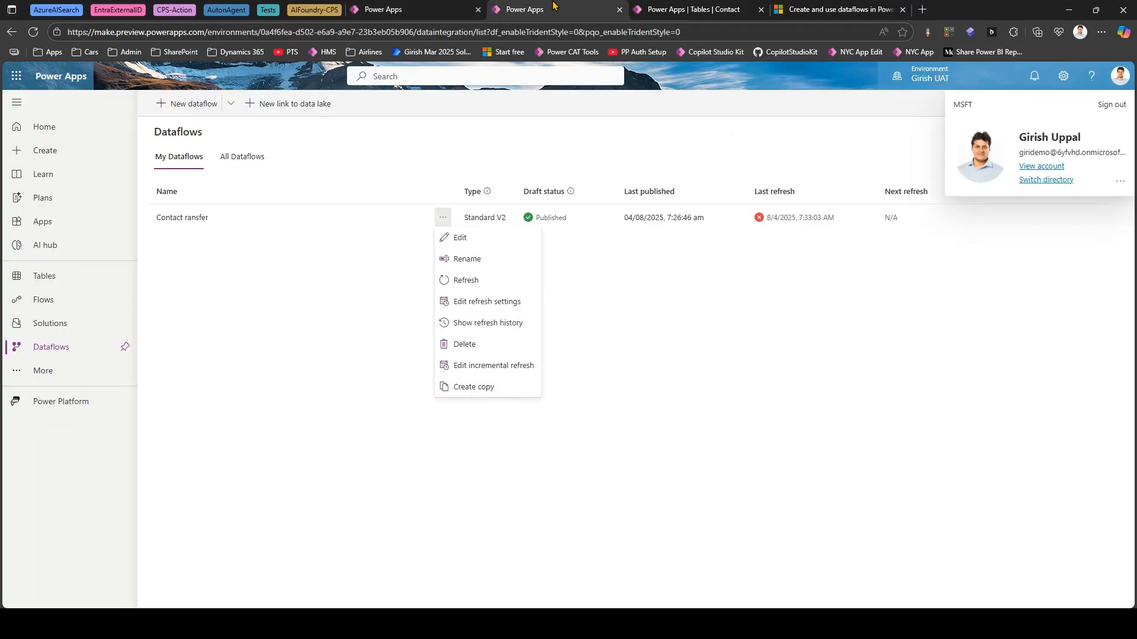
pyautogui.click(479, 365)
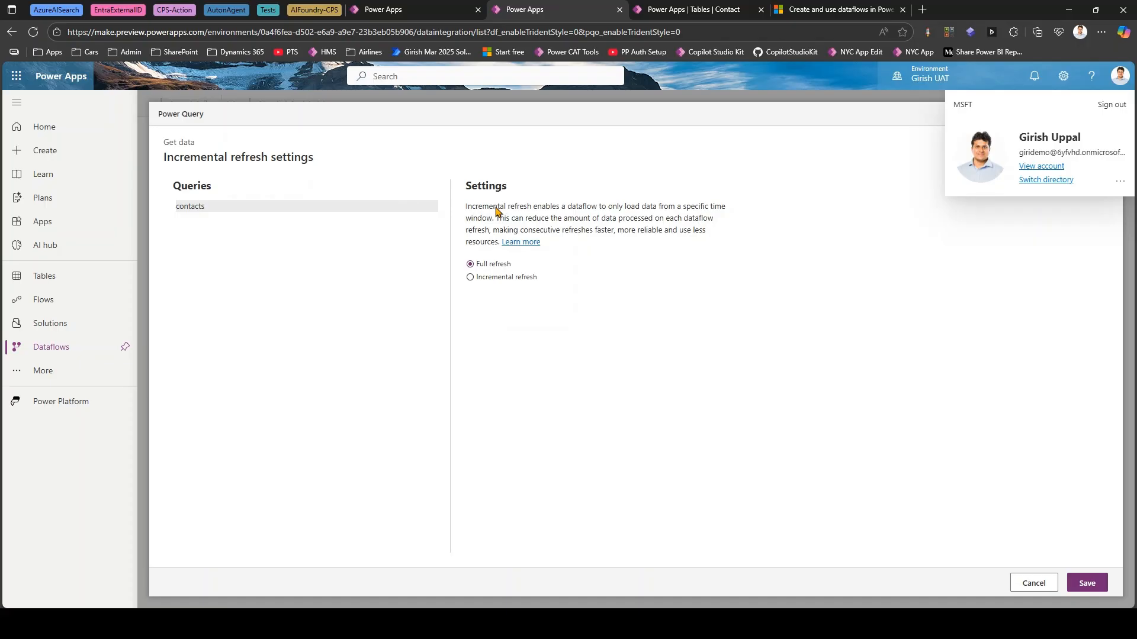
pyautogui.click(494, 281)
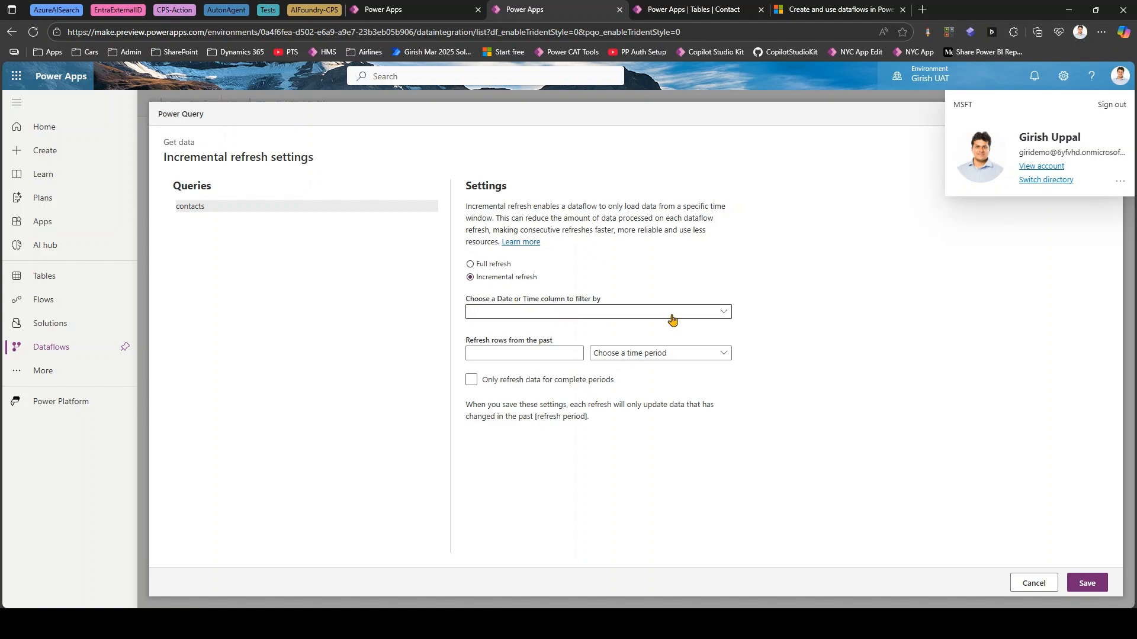
pyautogui.click(723, 312)
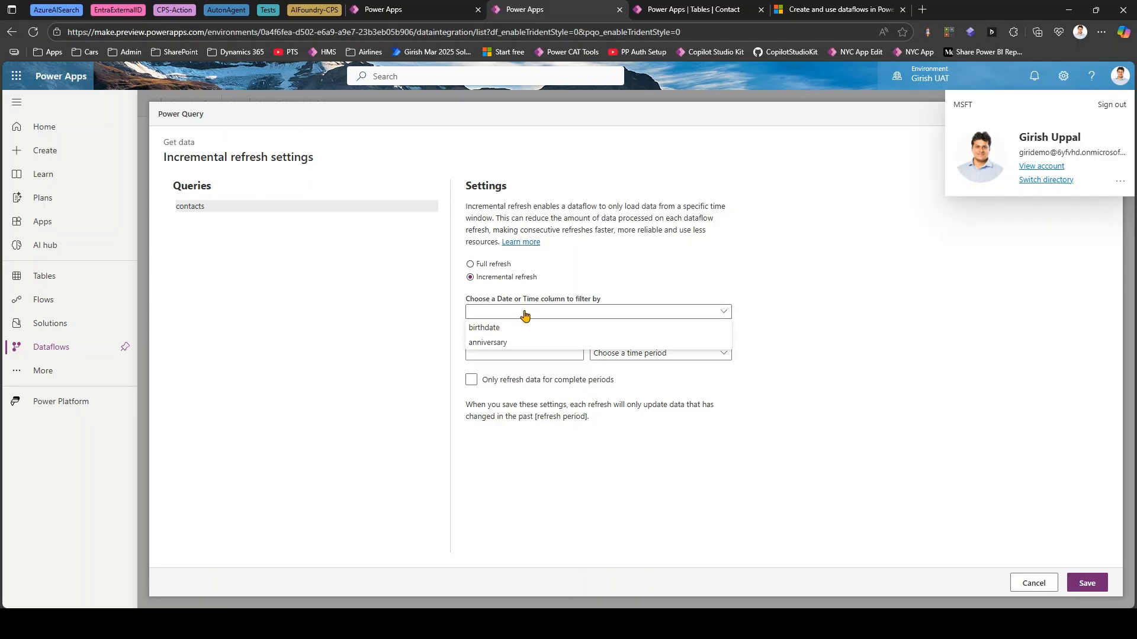
pyautogui.click(640, 261)
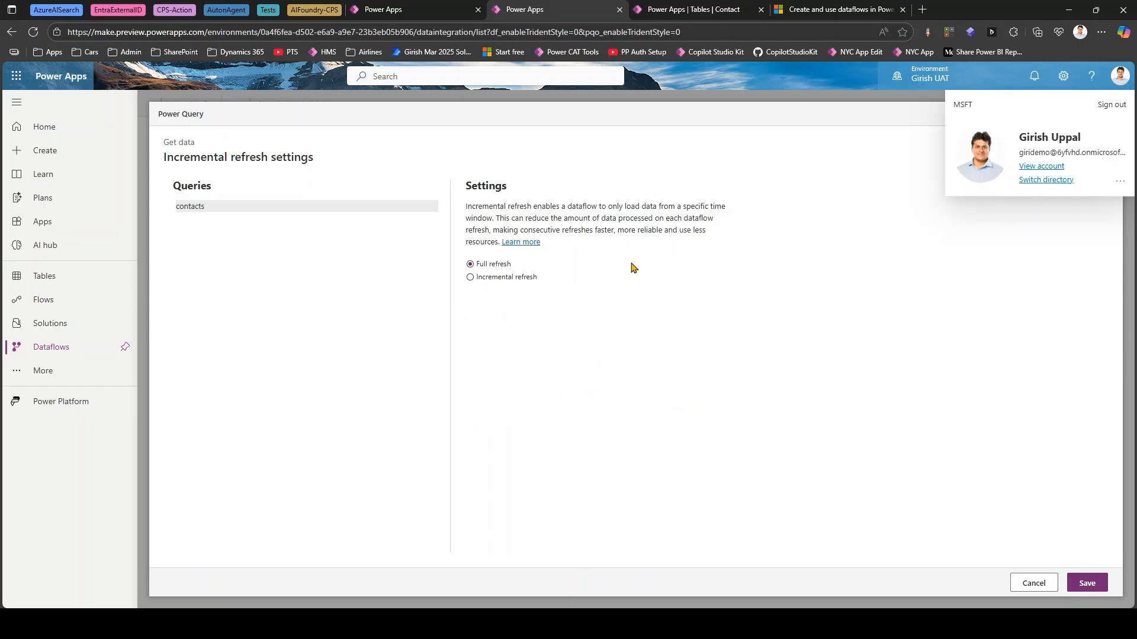
pyautogui.click(508, 277)
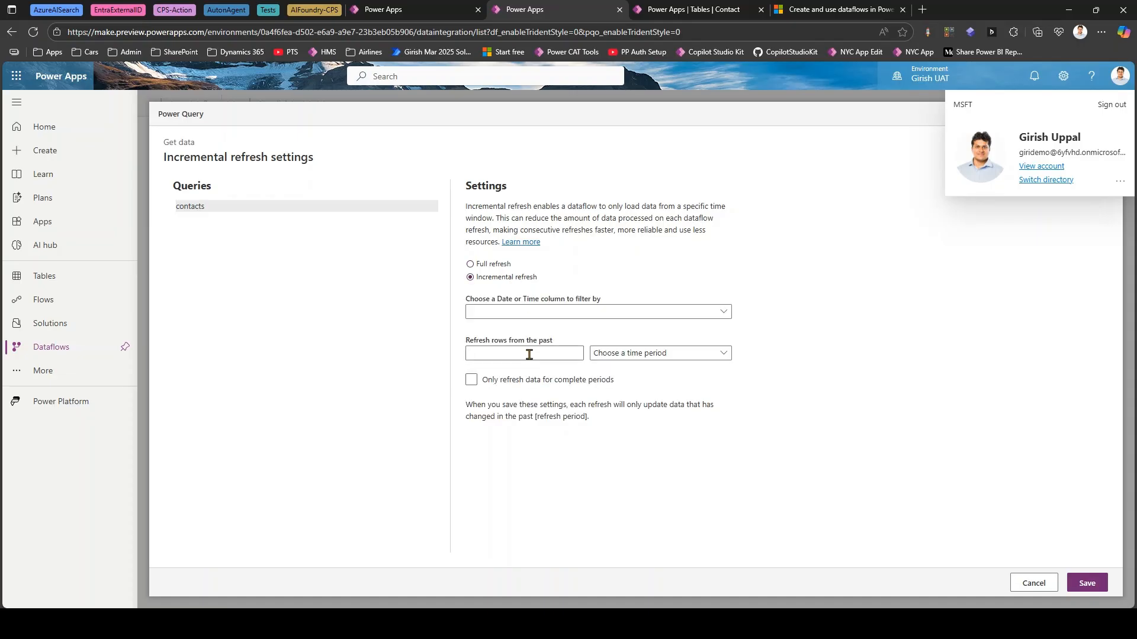
pyautogui.click(625, 354)
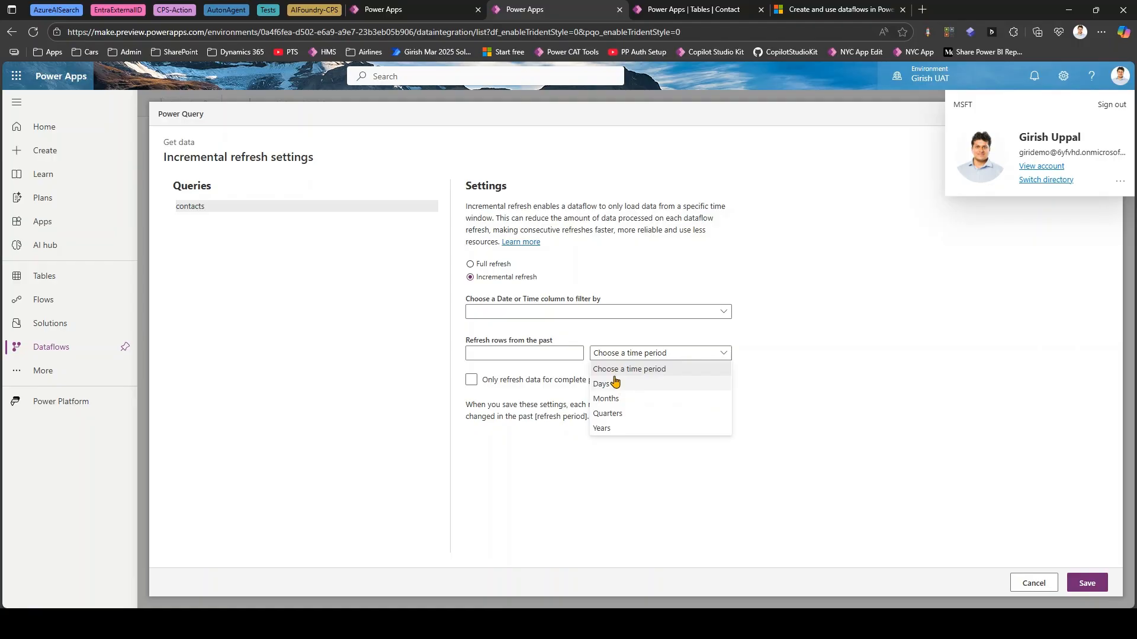
pyautogui.click(502, 352)
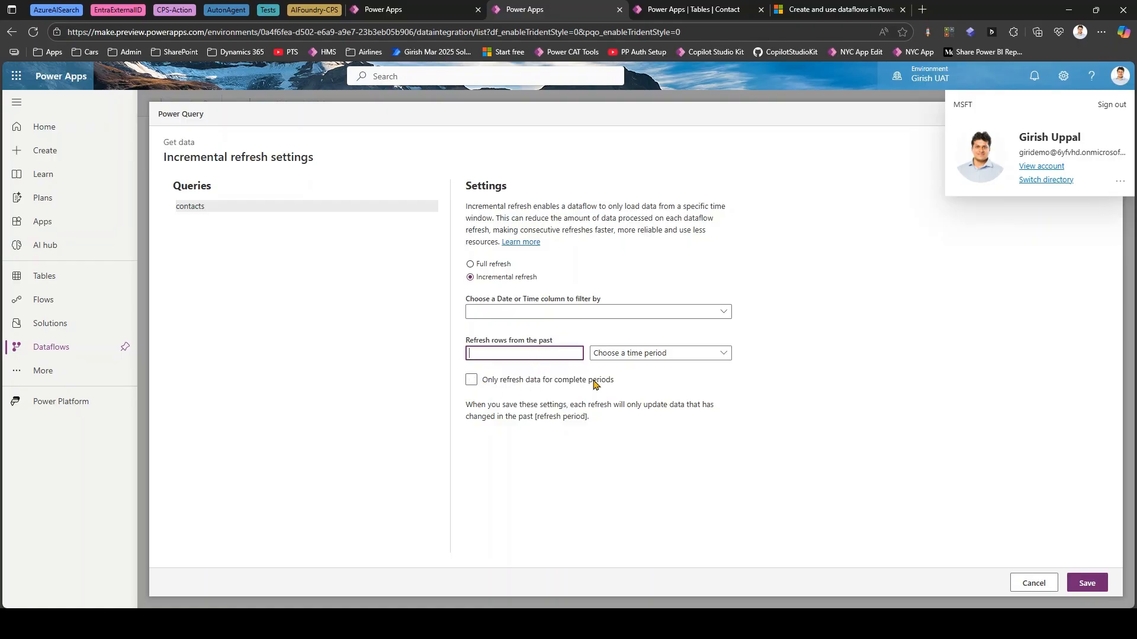
pyautogui.click(1031, 583)
# - Rename the dataflow to Contact Transfer
pyautogui.click(443, 217)
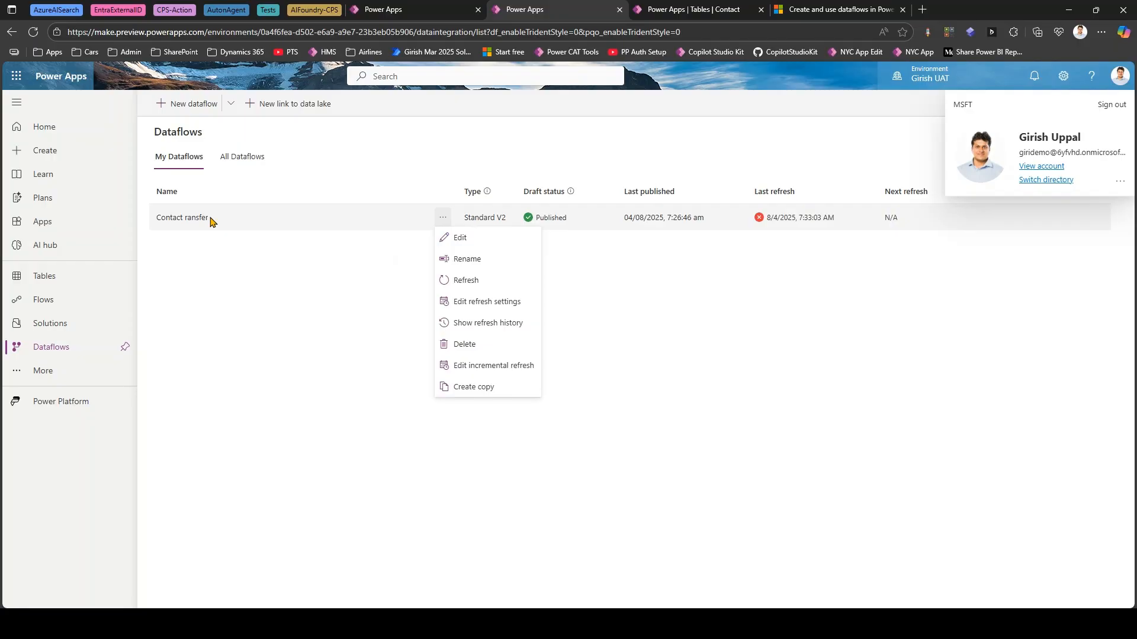
pyautogui.click(503, 261)
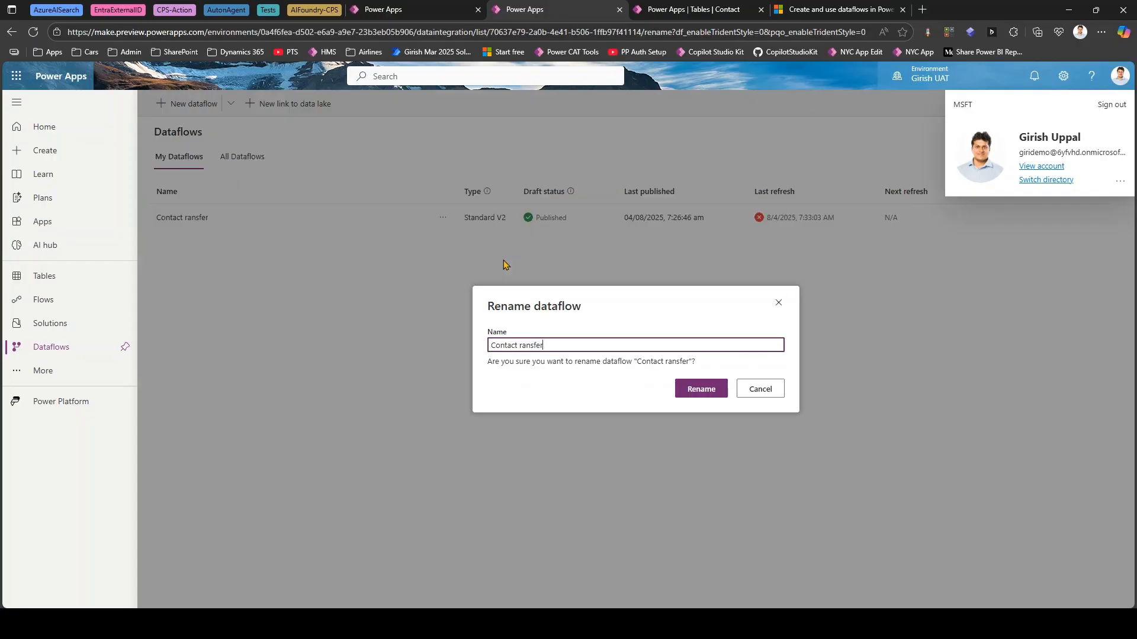
pyautogui.click(523, 345)
pyautogui.write('T')
pyautogui.click(700, 392)
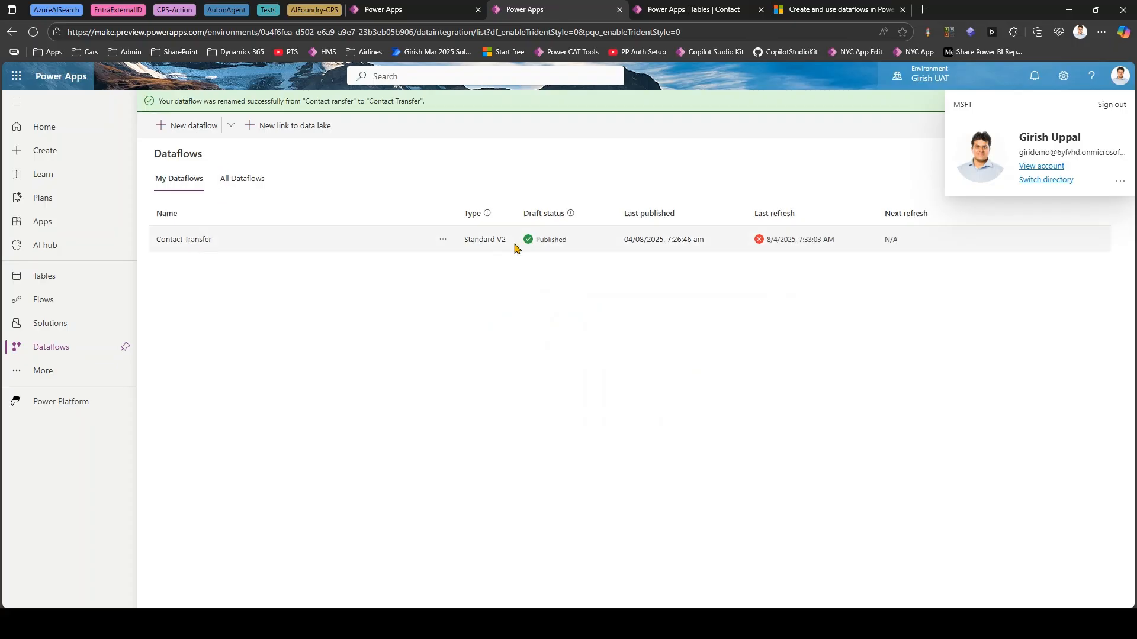
# - Open the Contact Transfer dataflow's refresh settings and try to save an automatic refresh every 1 minute
pyautogui.click(443, 239)
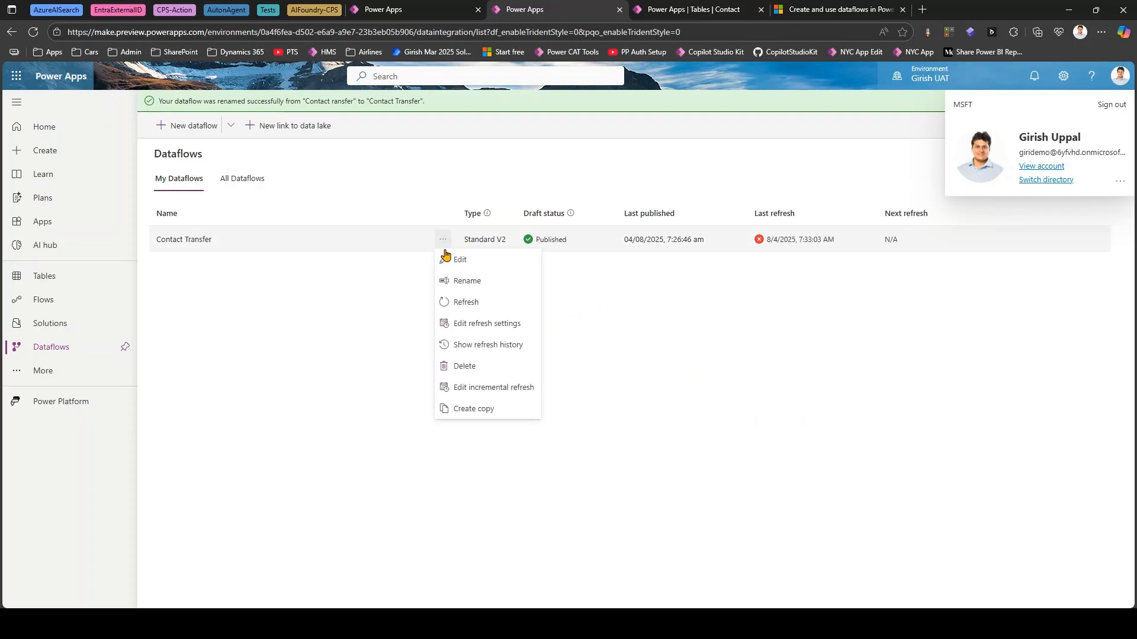
pyautogui.click(473, 324)
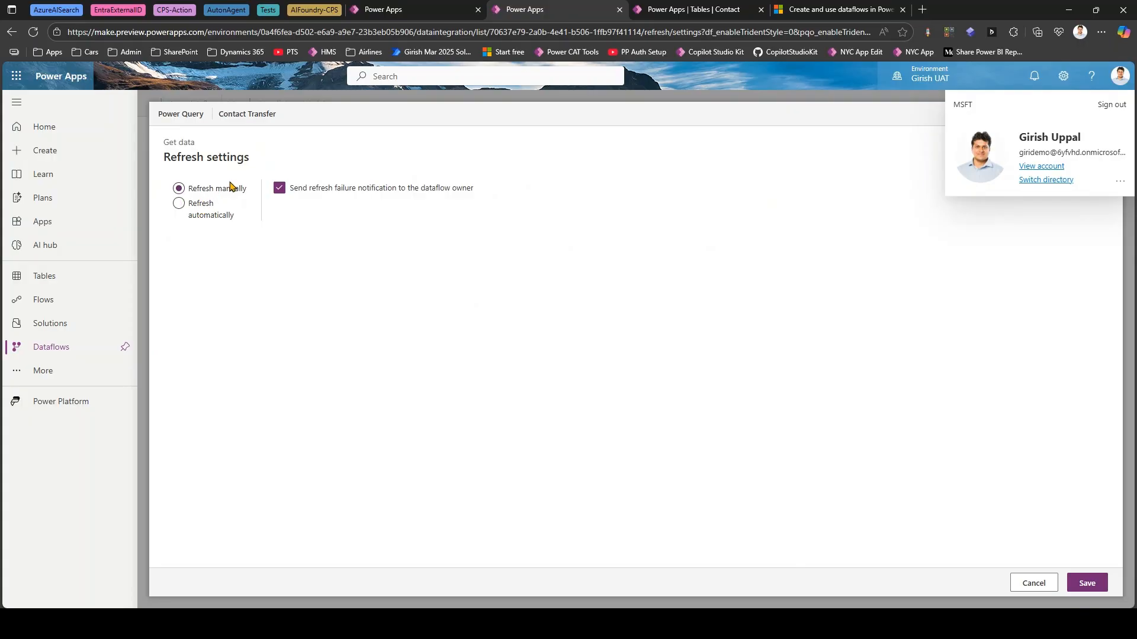
pyautogui.click(177, 209)
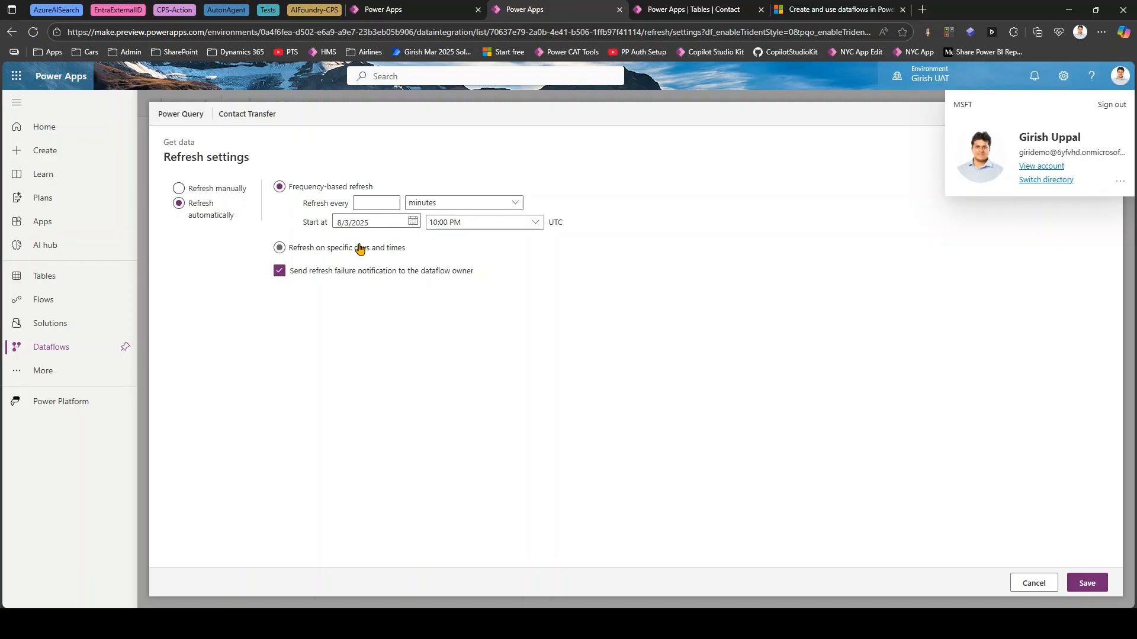
pyautogui.click(370, 203)
pyautogui.click(1087, 583)
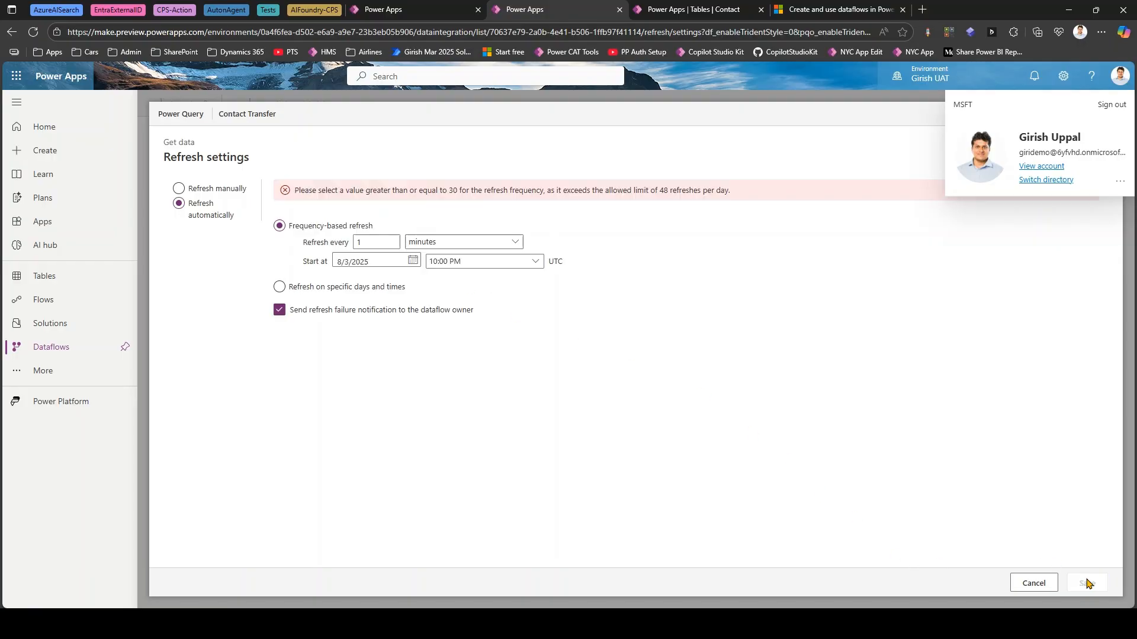
# - Read the message about the allowed refresh frequency and set the automatic refresh interval to 30 minutes
pyautogui.moveTo(304, 187); pyautogui.dragTo(450, 202)
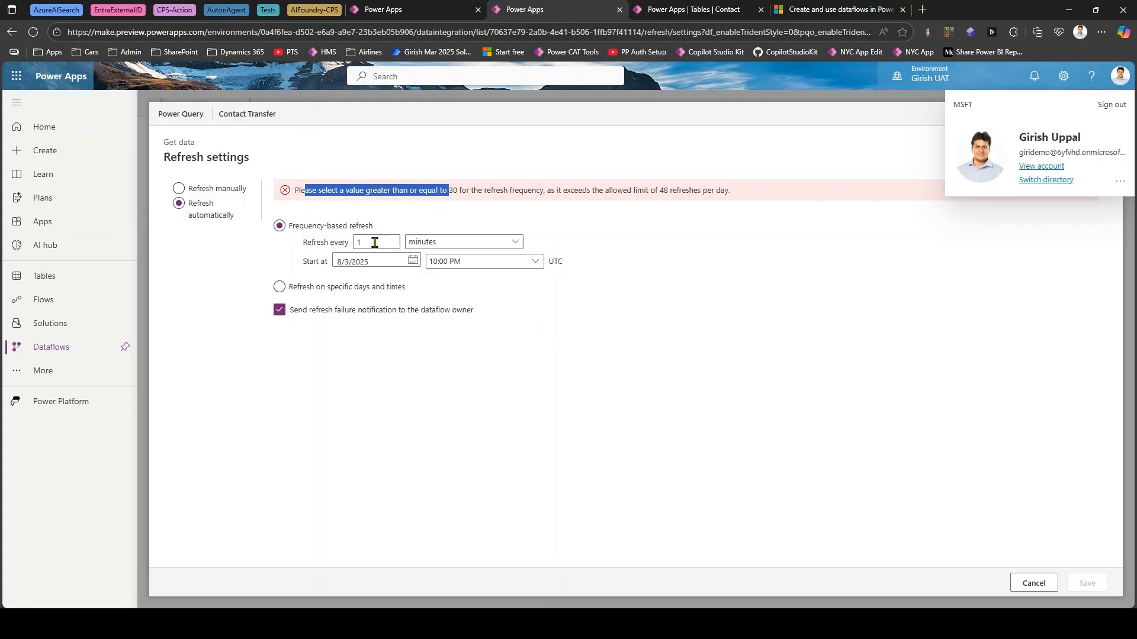
pyautogui.click(438, 192)
pyautogui.moveTo(448, 189); pyautogui.dragTo(509, 188)
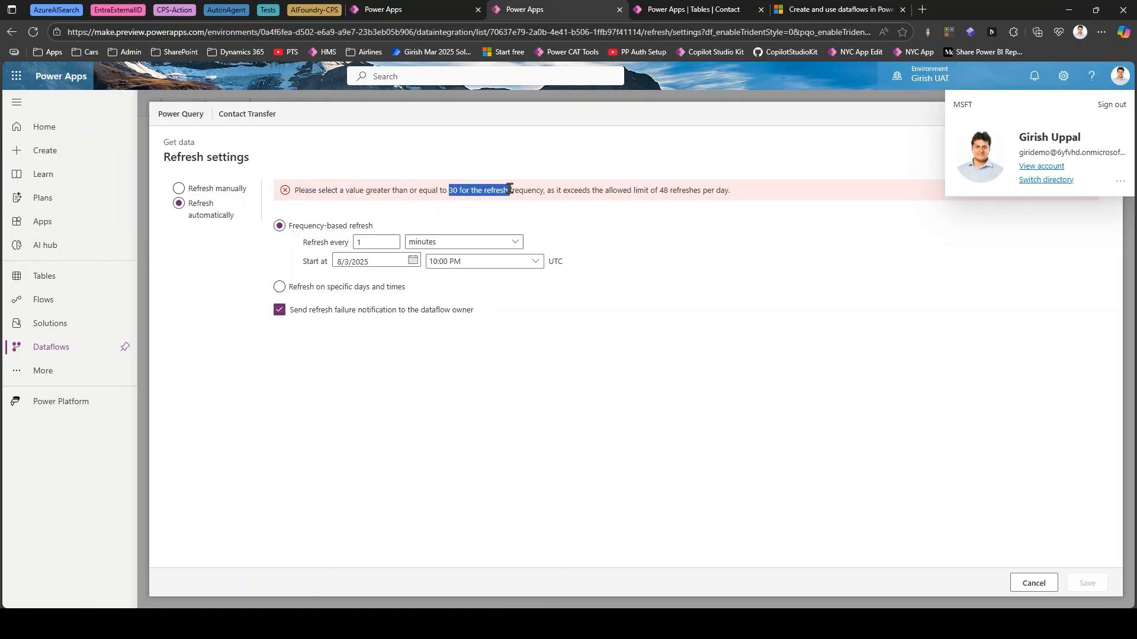
pyautogui.moveTo(362, 242); pyautogui.dragTo(341, 243)
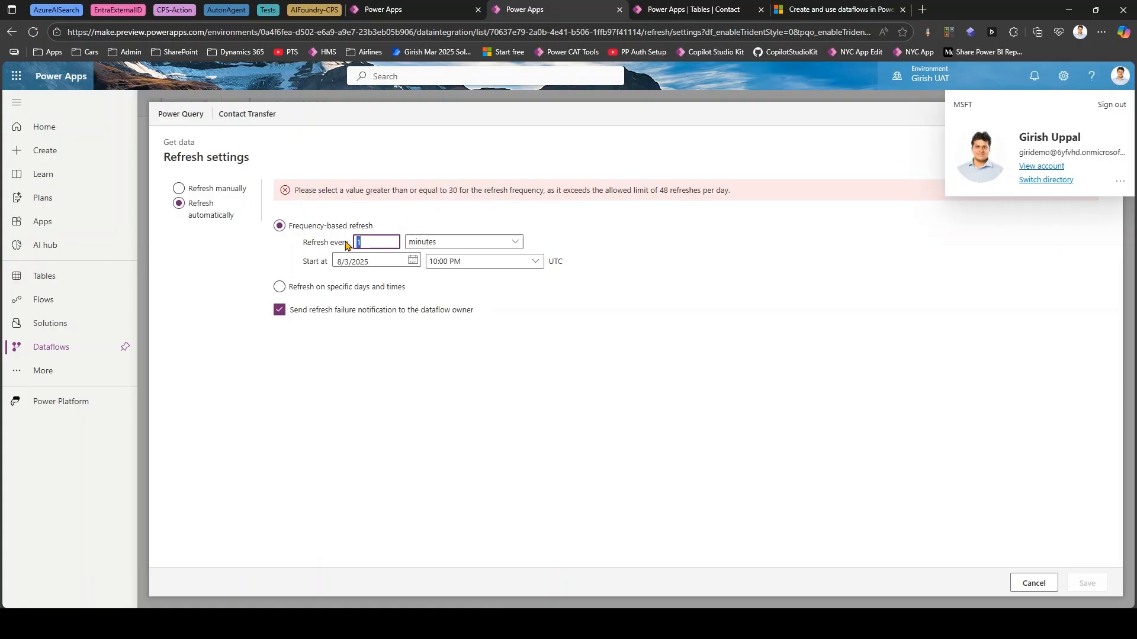
pyautogui.write('30')
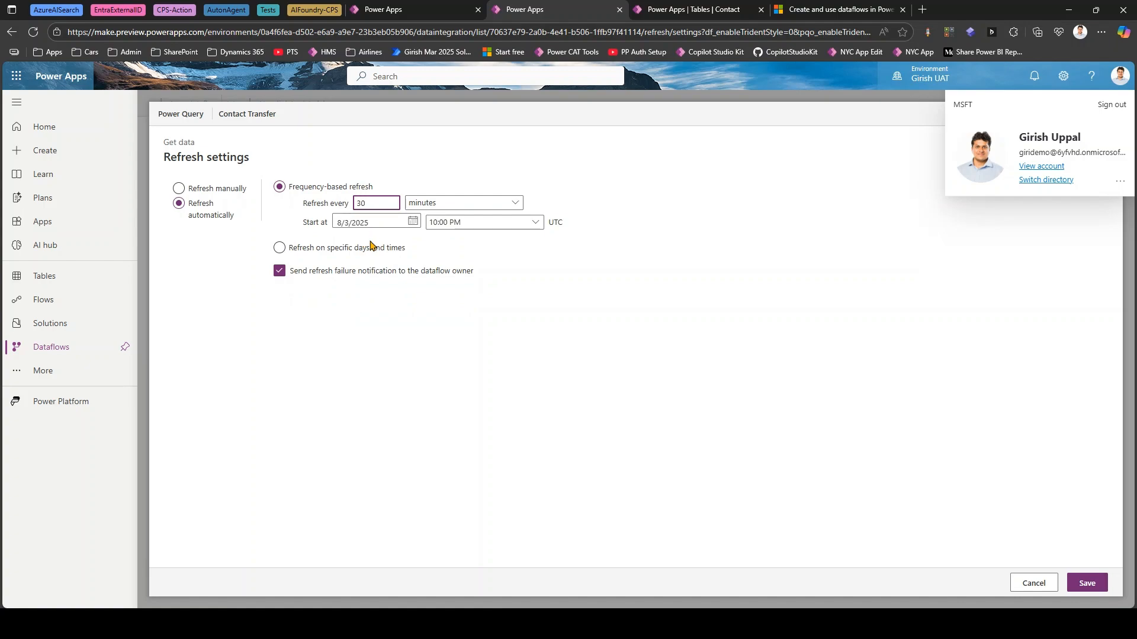
# - Switch to refreshing on specific days and times, examine the frequency and time choices, and leave the refresh settings without saving
pyautogui.click(280, 248)
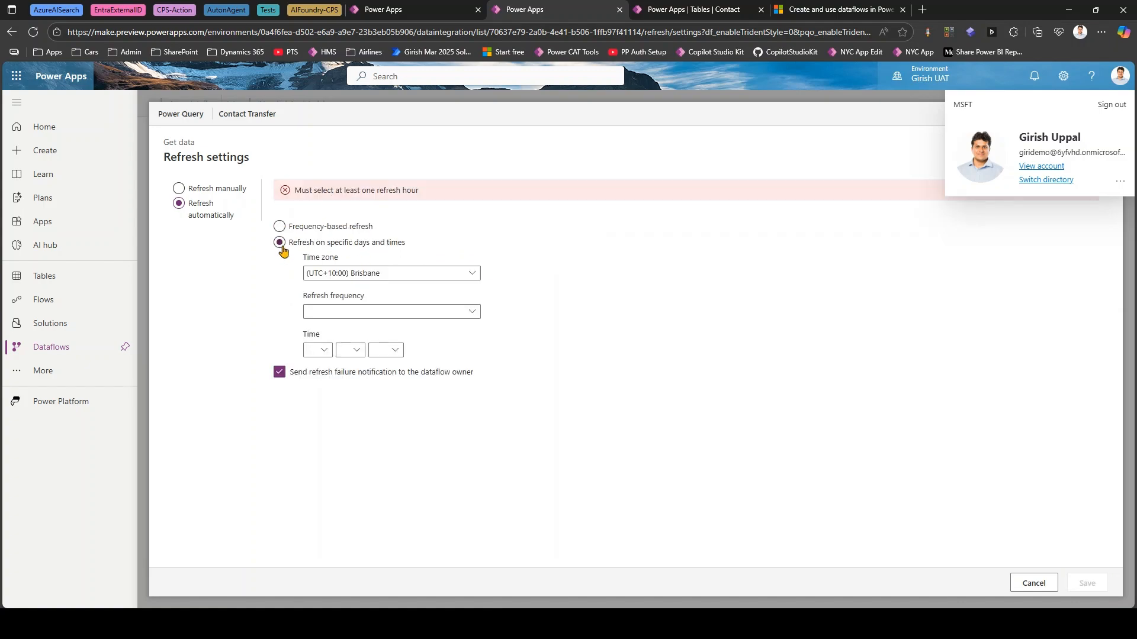
pyautogui.click(374, 316)
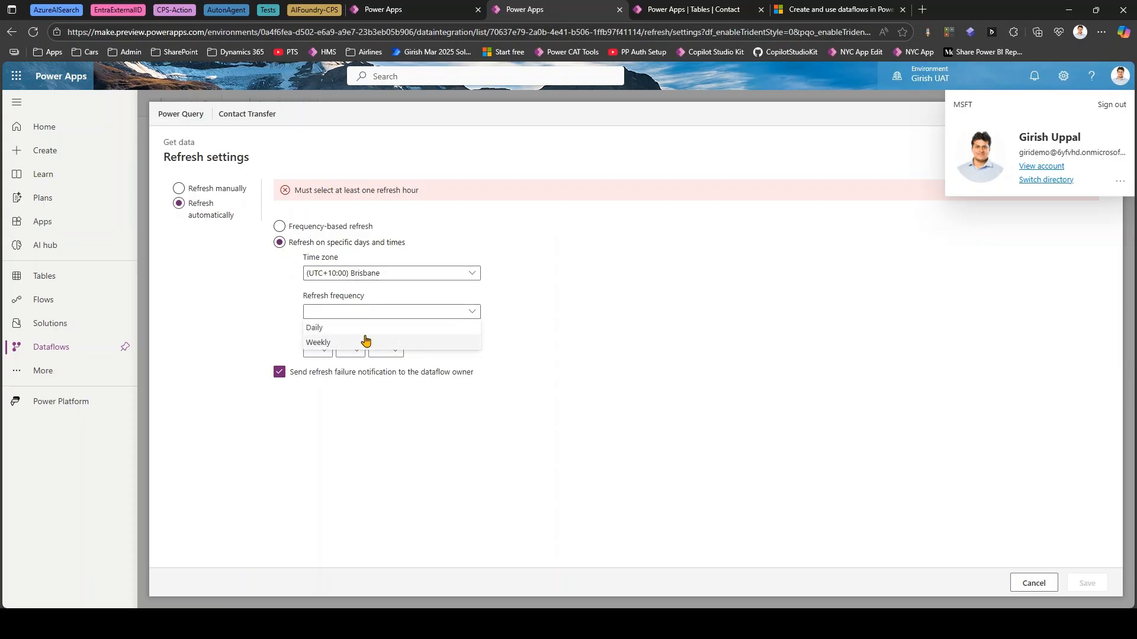
pyautogui.click(557, 328)
pyautogui.click(320, 351)
pyautogui.click(322, 357)
pyautogui.click(360, 354)
pyautogui.click(501, 343)
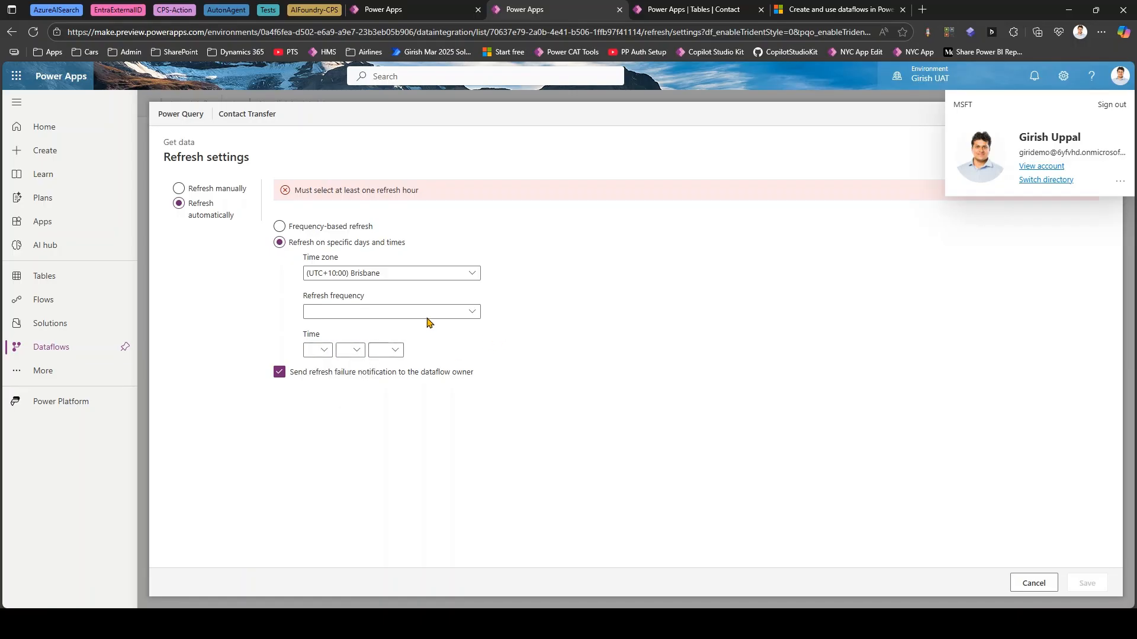
pyautogui.click(1035, 586)
# - Create a copy of the Contact Transfer dataflow and open the copy for editing
pyautogui.click(443, 217)
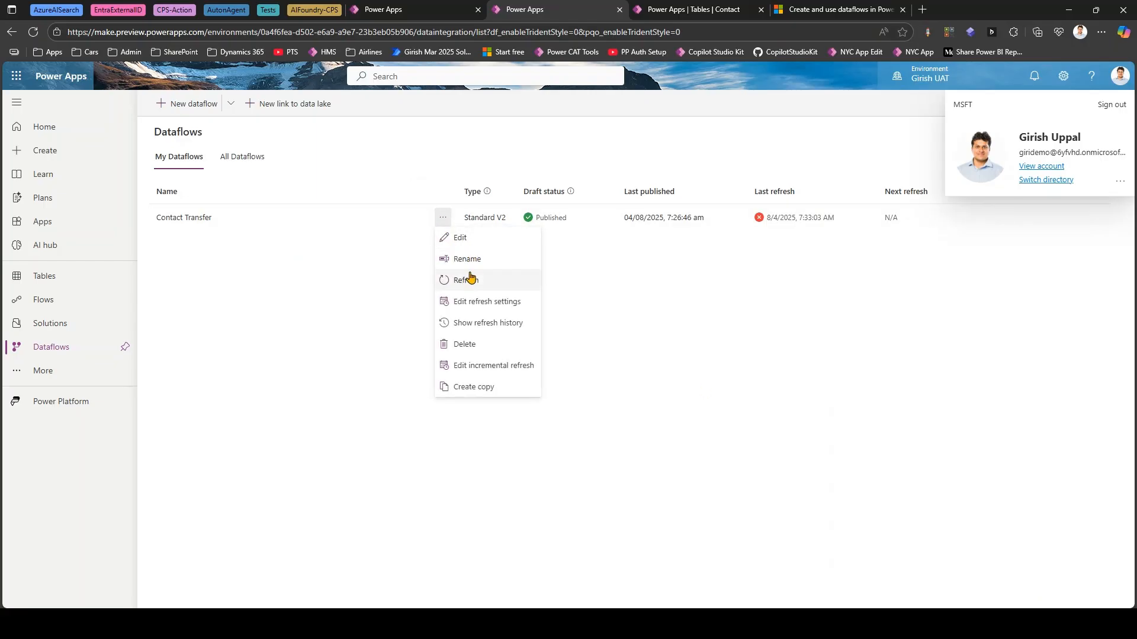
pyautogui.click(474, 386)
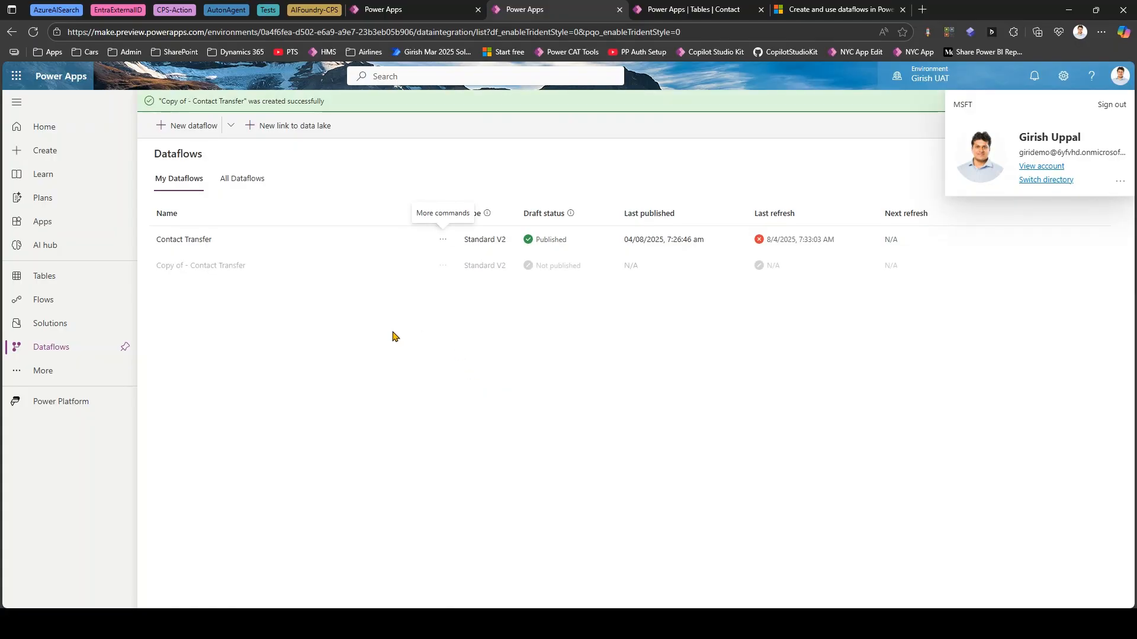
pyautogui.click(442, 266)
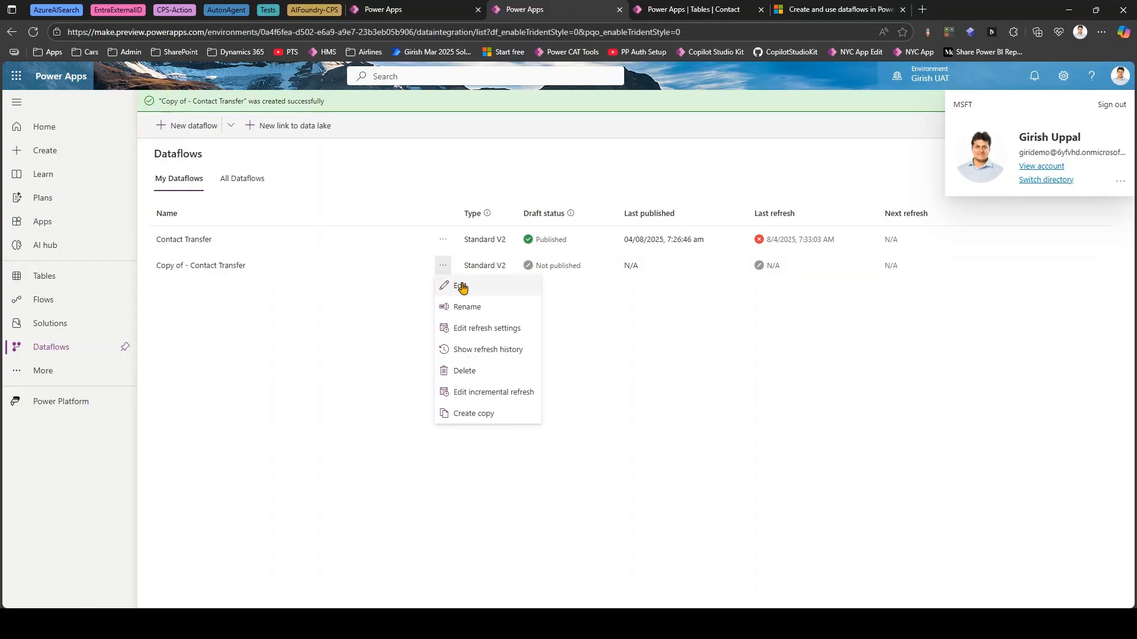
pyautogui.click(462, 286)
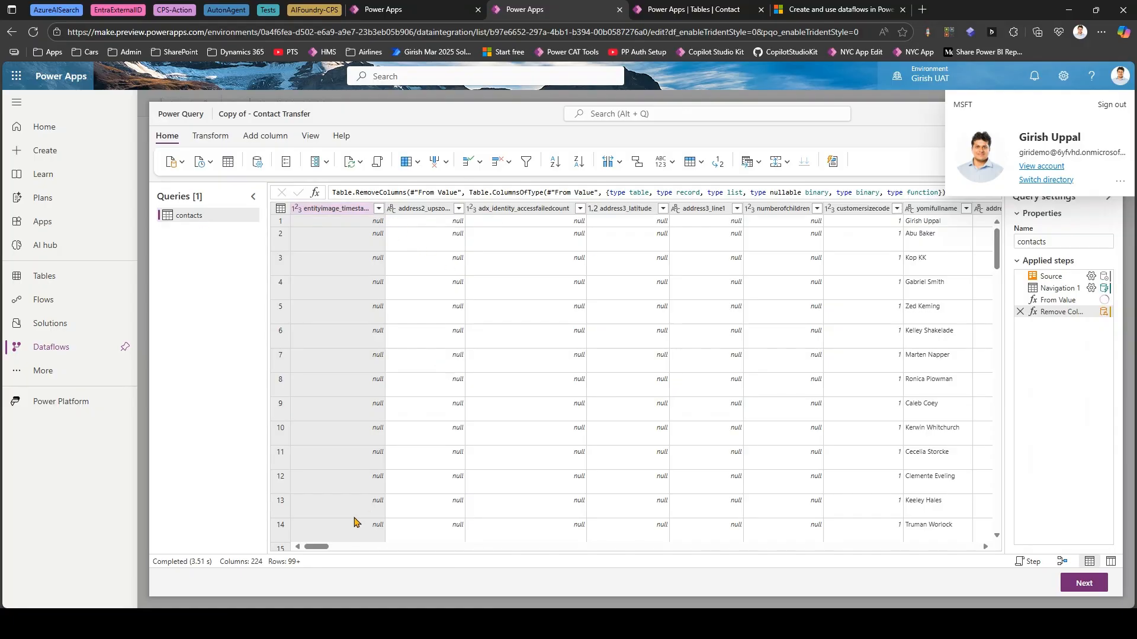
# - Find the jobtitle column in the copied contacts query and remove all other columns
pyautogui.moveTo(320, 547); pyautogui.dragTo(950, 561)
pyautogui.moveTo(971, 548); pyautogui.dragTo(591, 573)
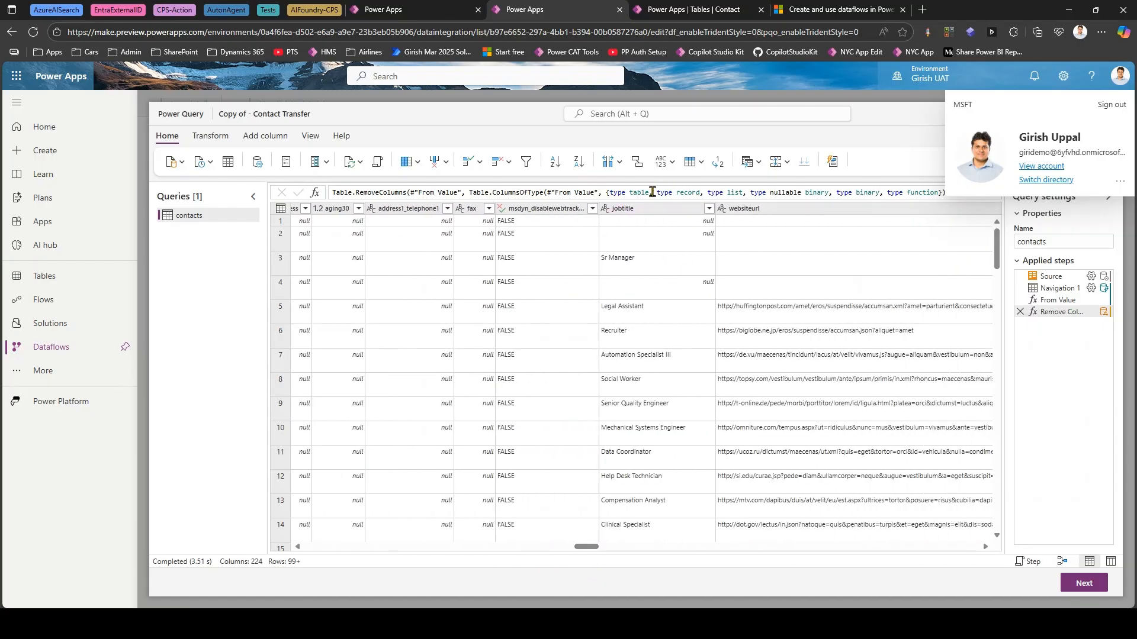
pyautogui.rightClick(648, 211)
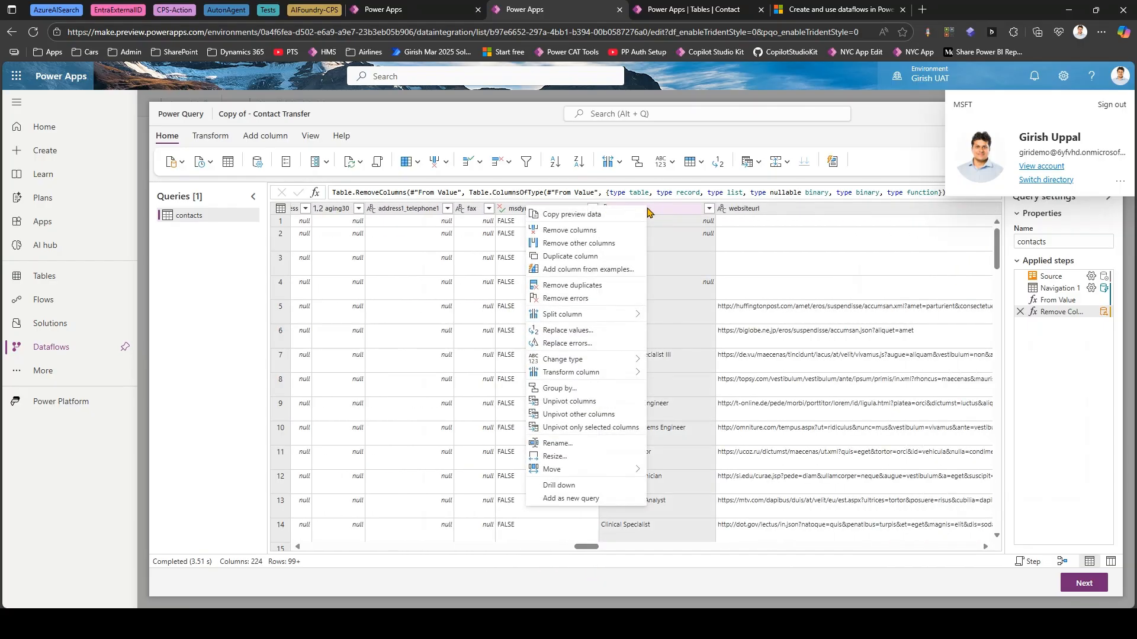
pyautogui.click(554, 244)
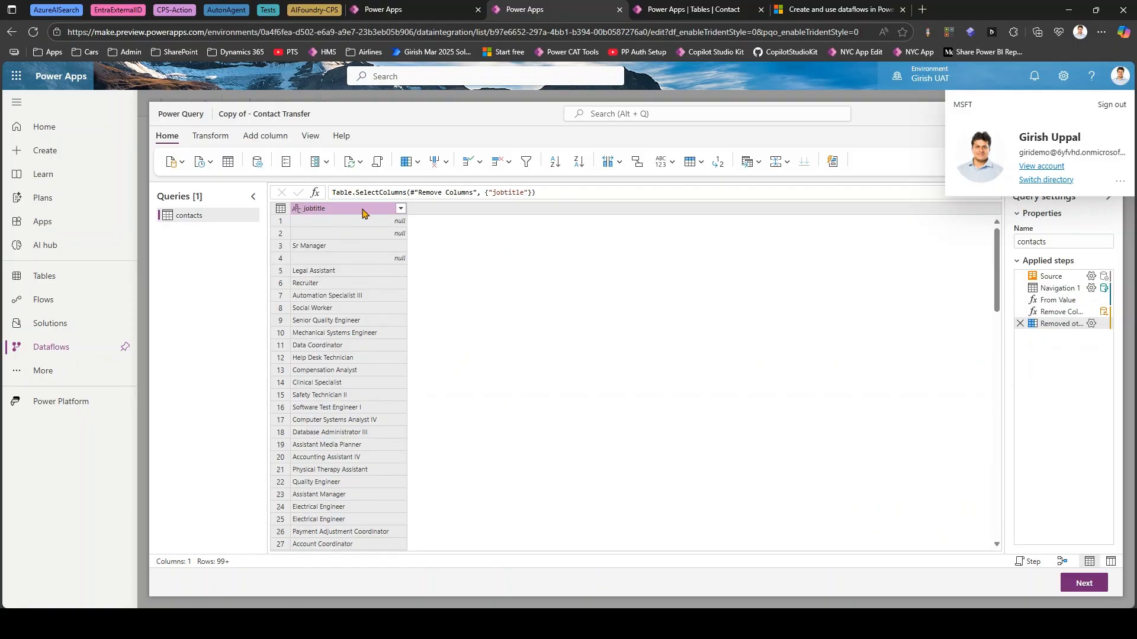
# - Examine the transformations available for the jobtitle column, including the data type choices, and return to the dataflows list
pyautogui.click(400, 209)
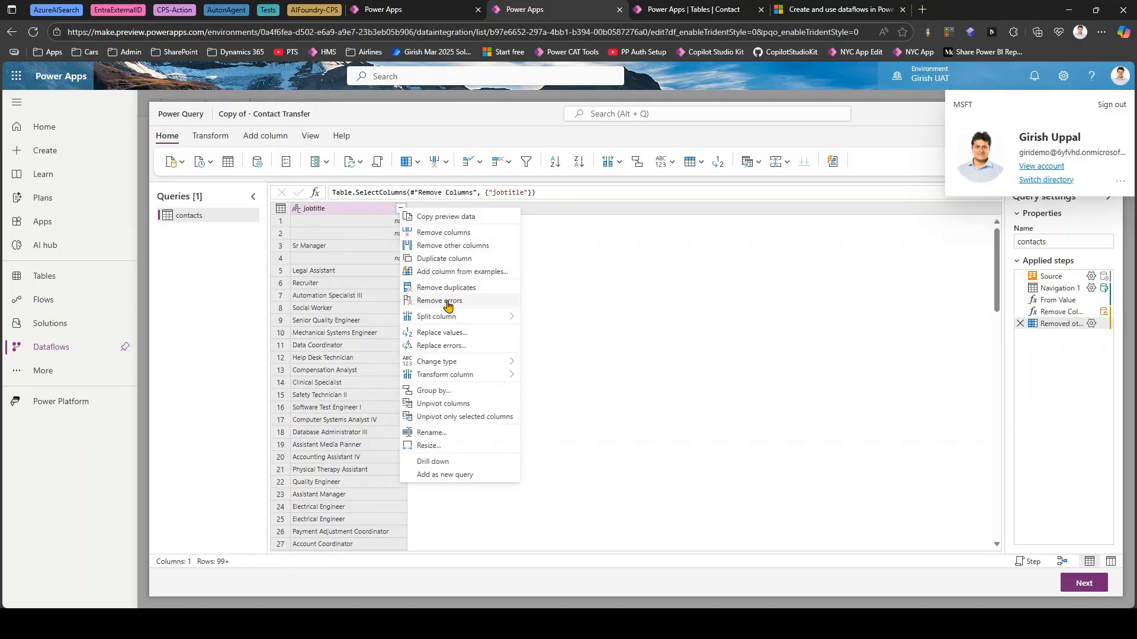
pyautogui.moveTo(483, 316)
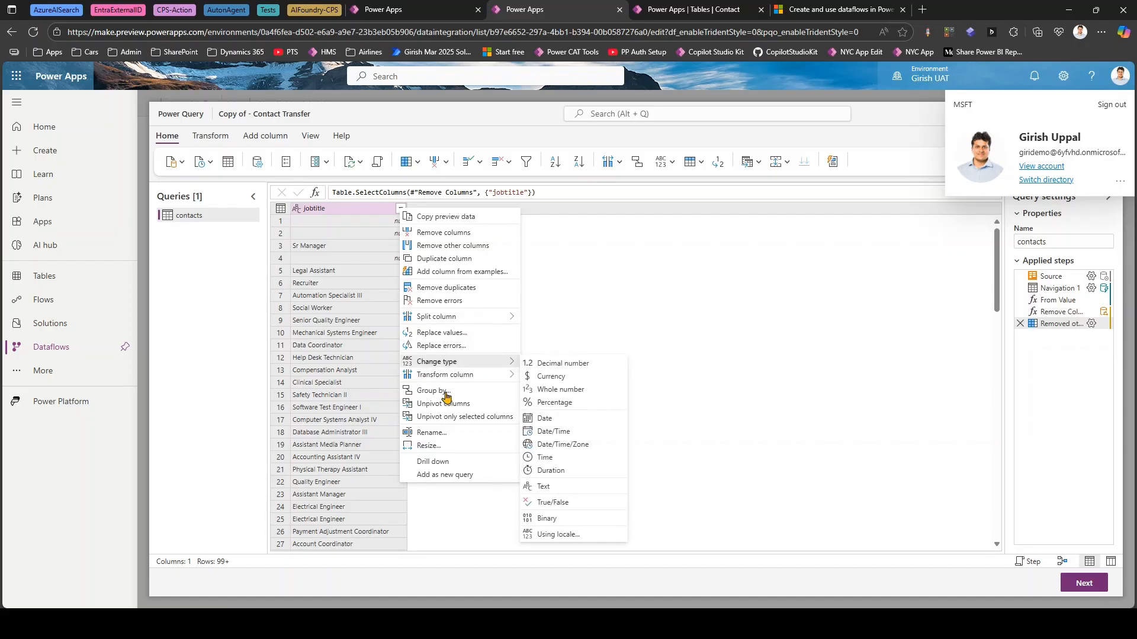
pyautogui.click(579, 279)
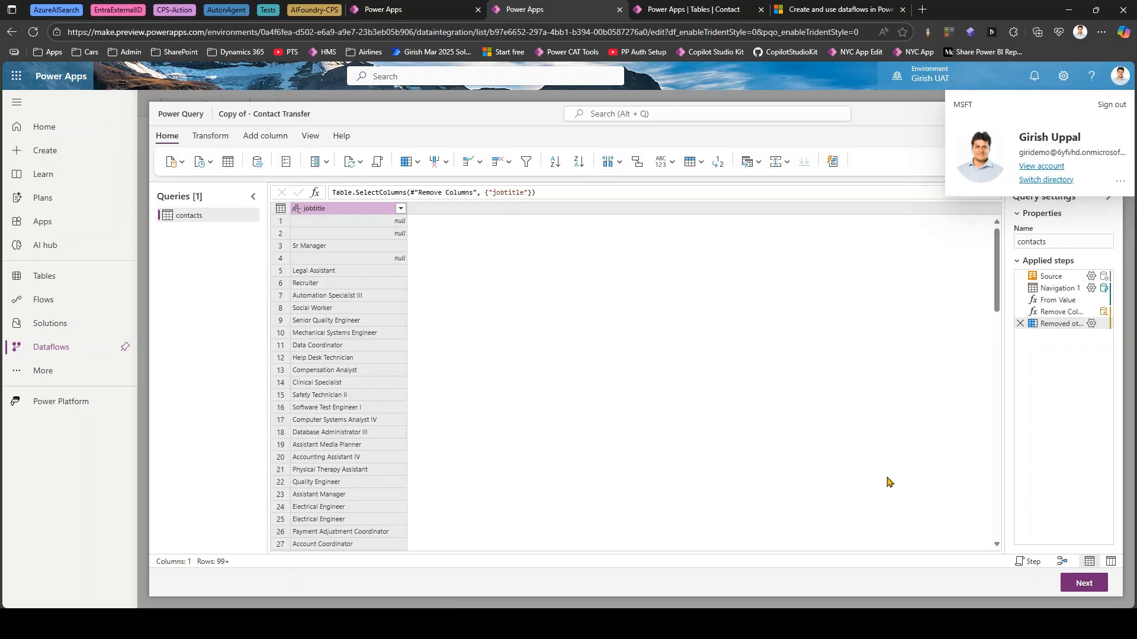
pyautogui.click(67, 354)
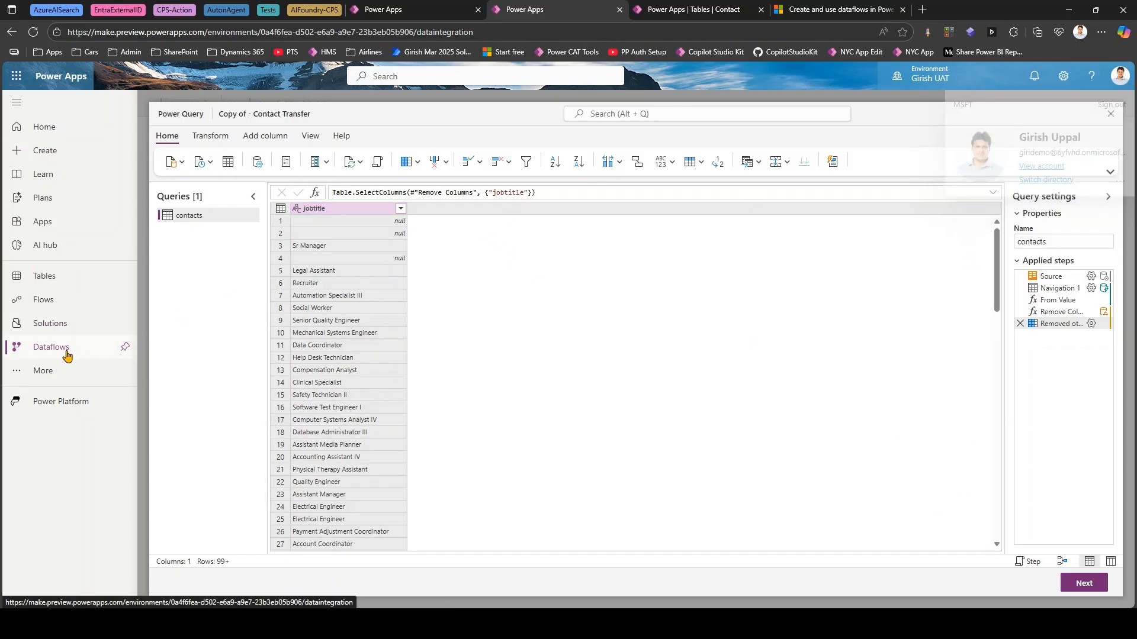